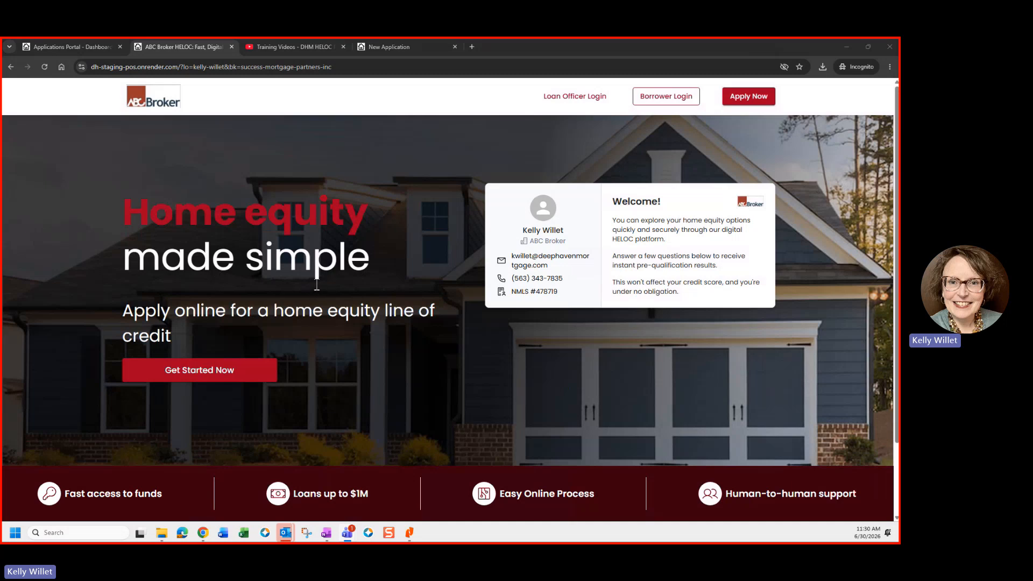
Step: Start prequalification, choosing a Single Family property and a Home Improvement loan purpose
left_click(199, 371)
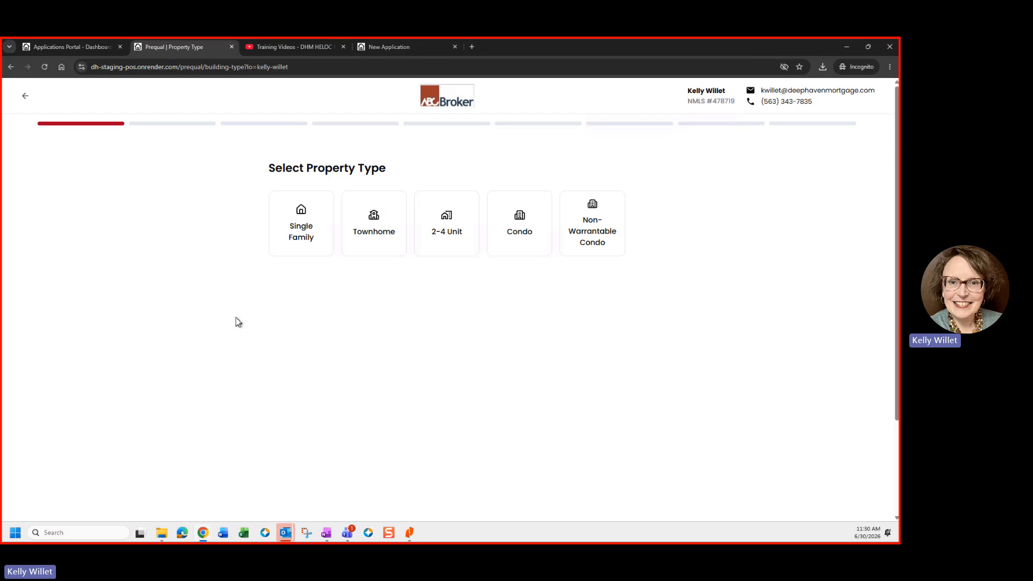
left_click(303, 237)
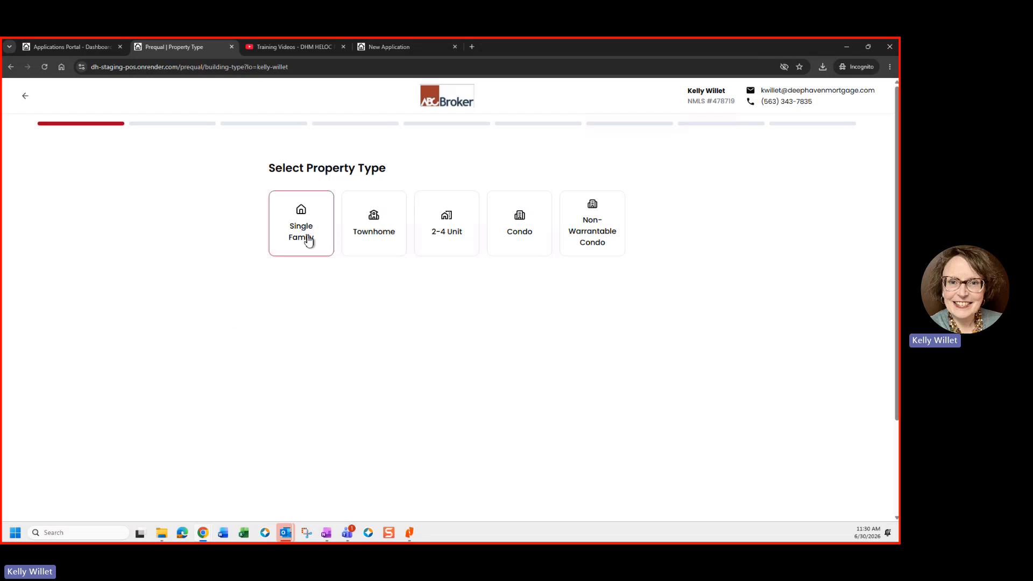
left_click(307, 240)
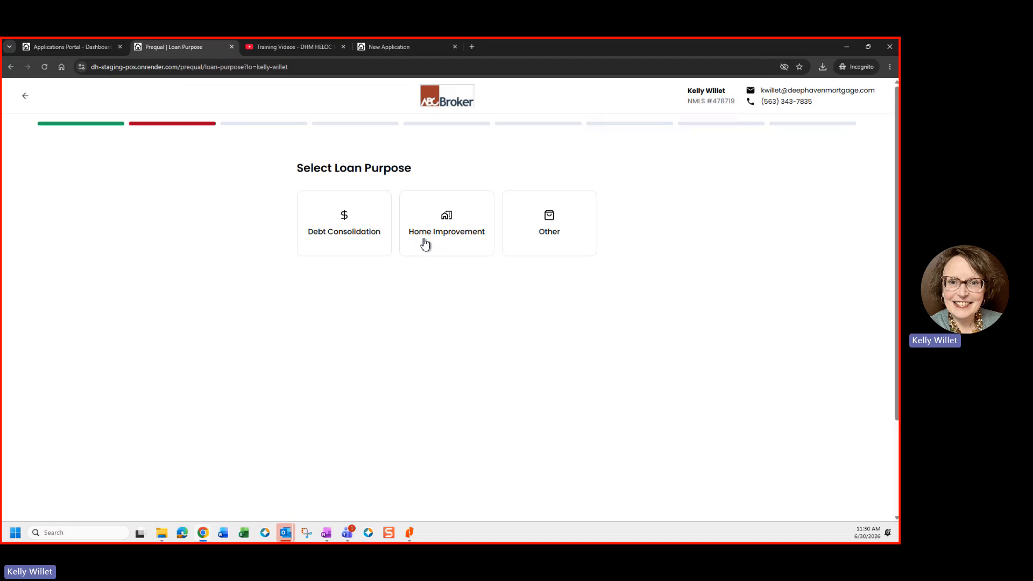
left_click(425, 244)
left_click(411, 239)
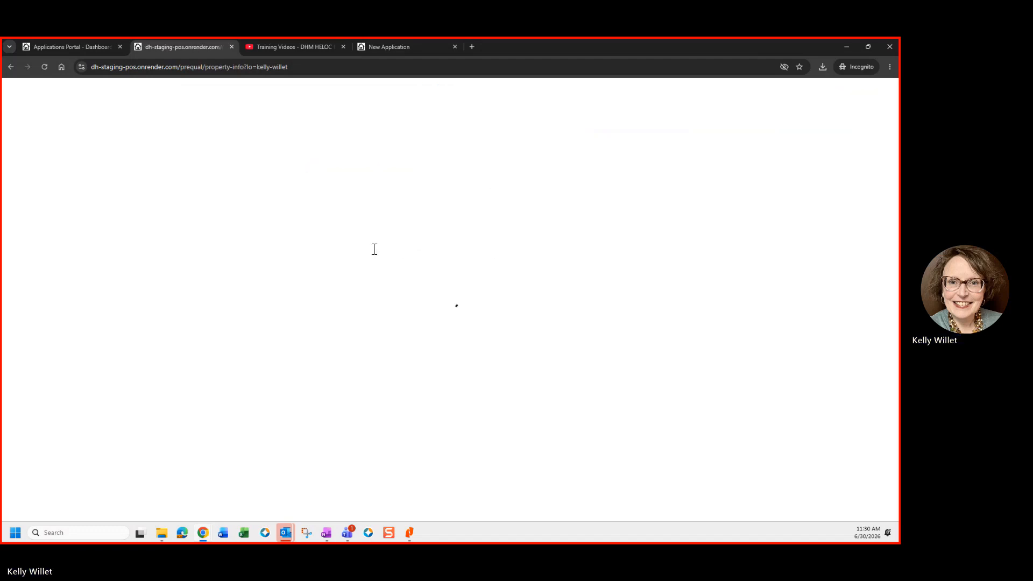
Step: Enter the property address and pick the suggested match to fill city, state and zip
left_click(353, 239)
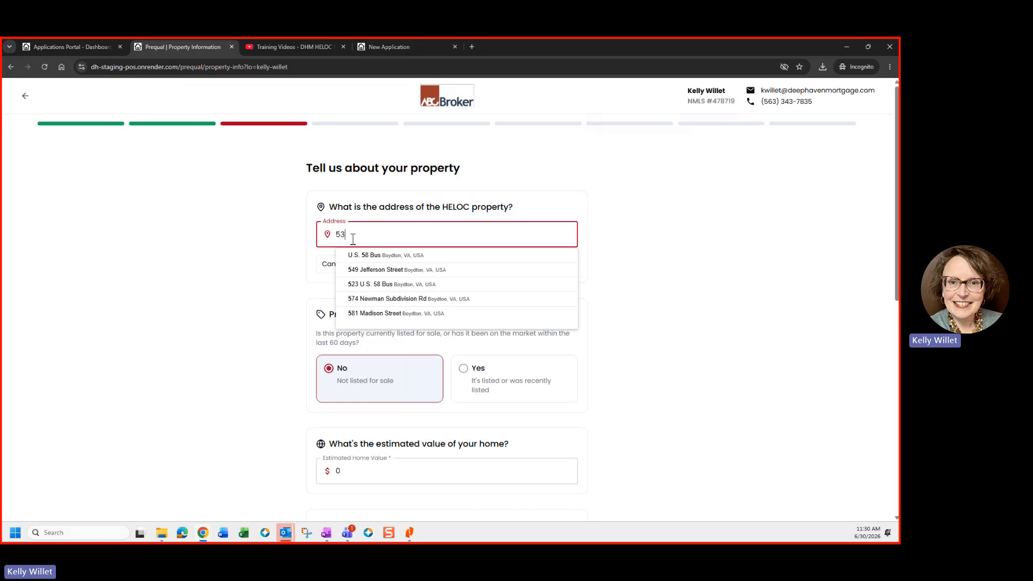
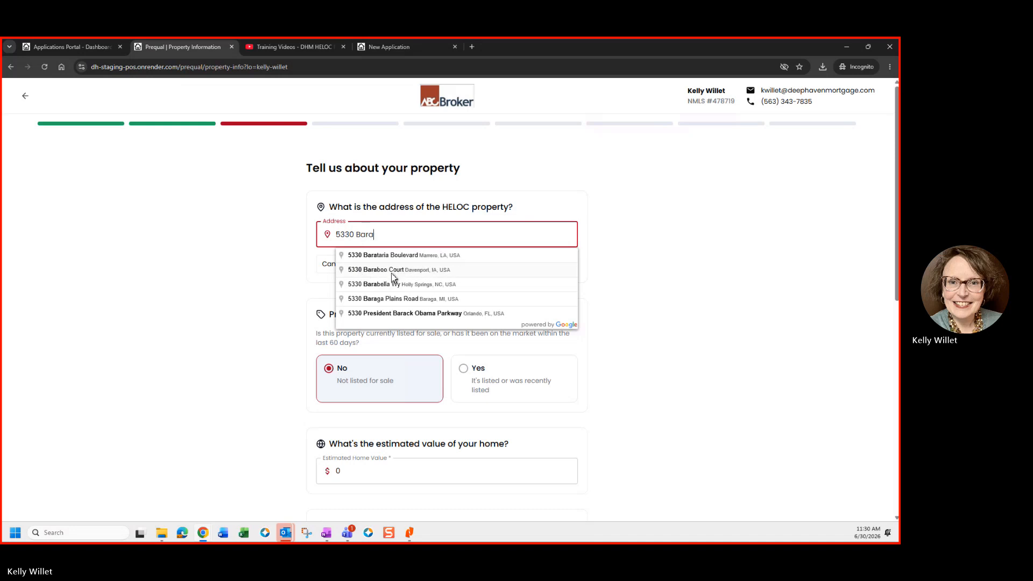
left_click(391, 273)
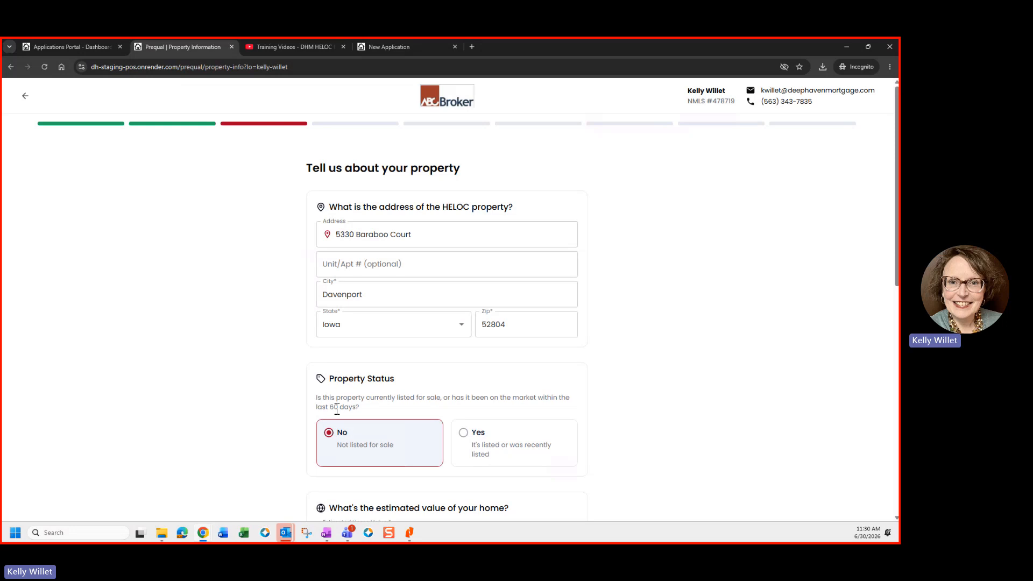
scroll(383, 415, "down", 2)
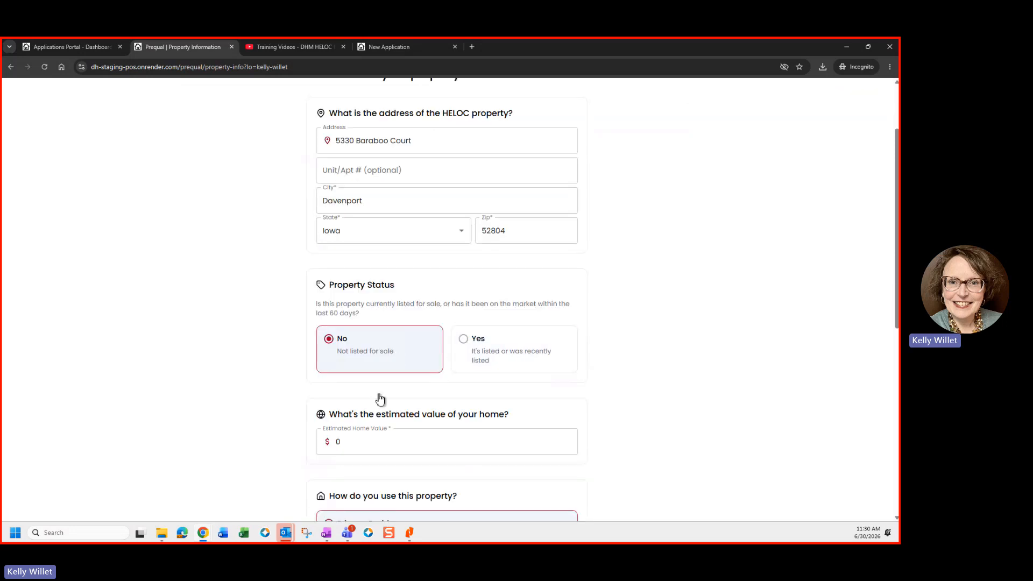
Step: Set estimated home value to 1,000,000, keep Primary Residence with no trust, and continue
left_click(353, 442)
type("1,000,00")
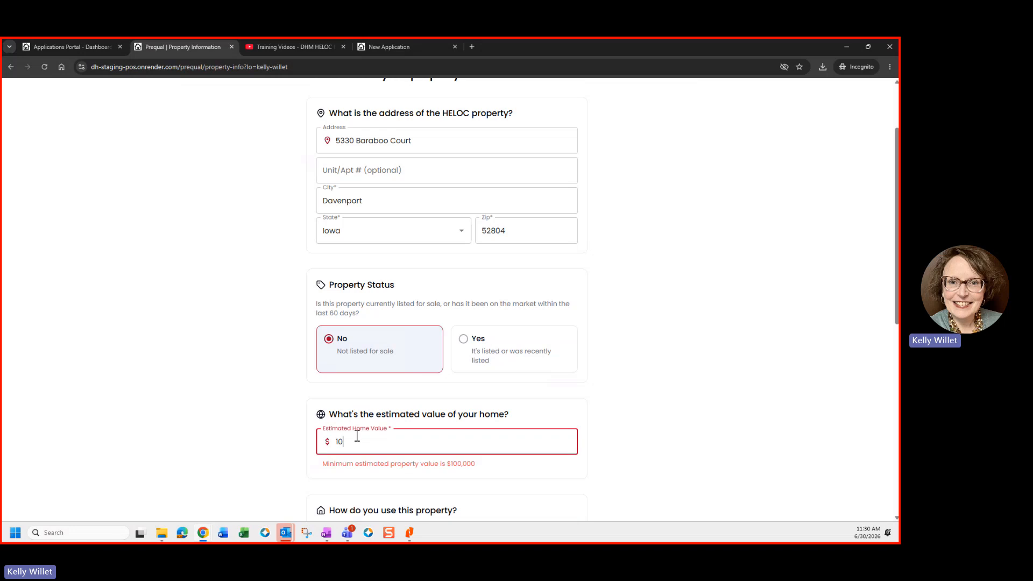
type("0")
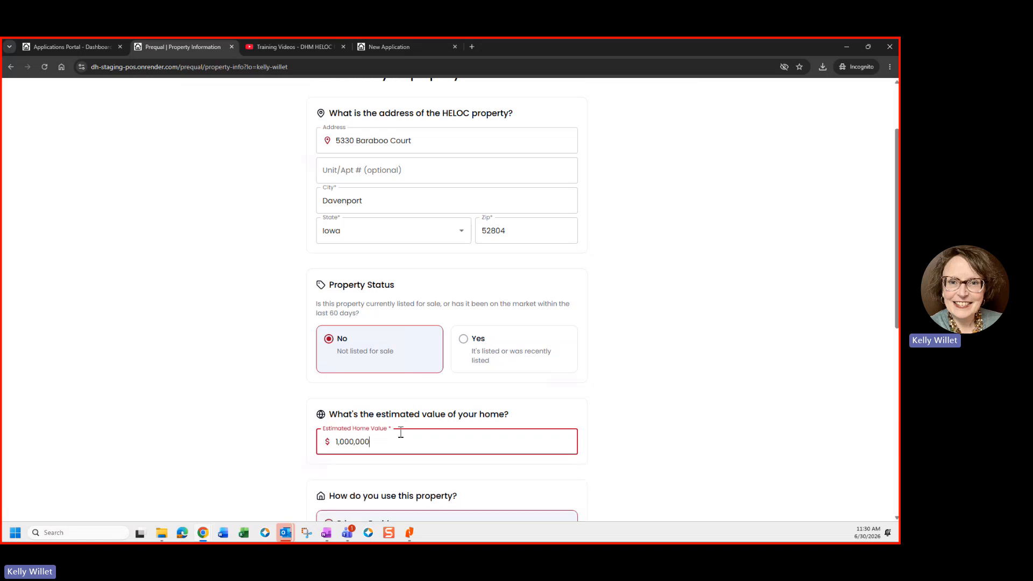
scroll(344, 396, "down", 3)
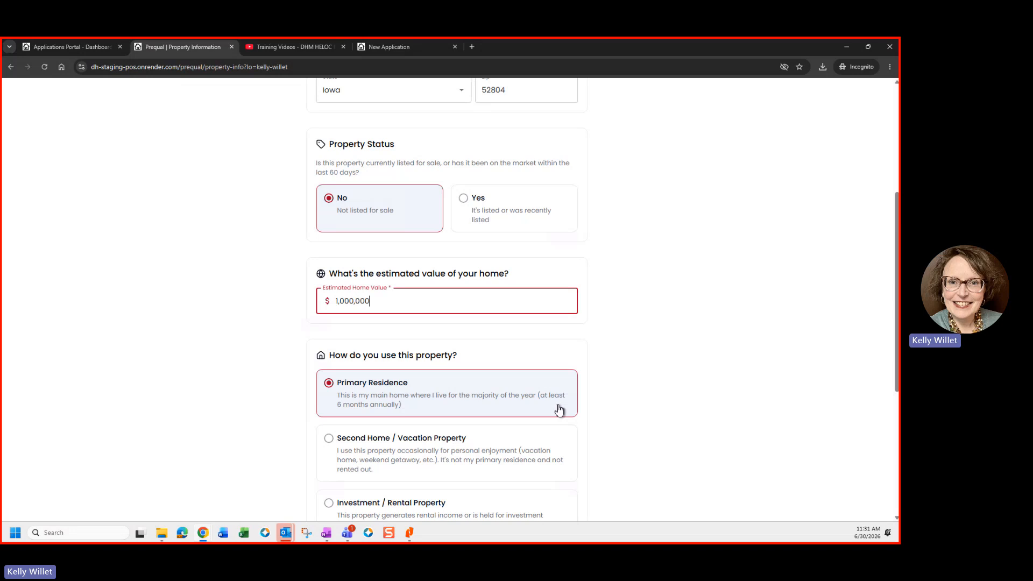
scroll(500, 412, "down", 1)
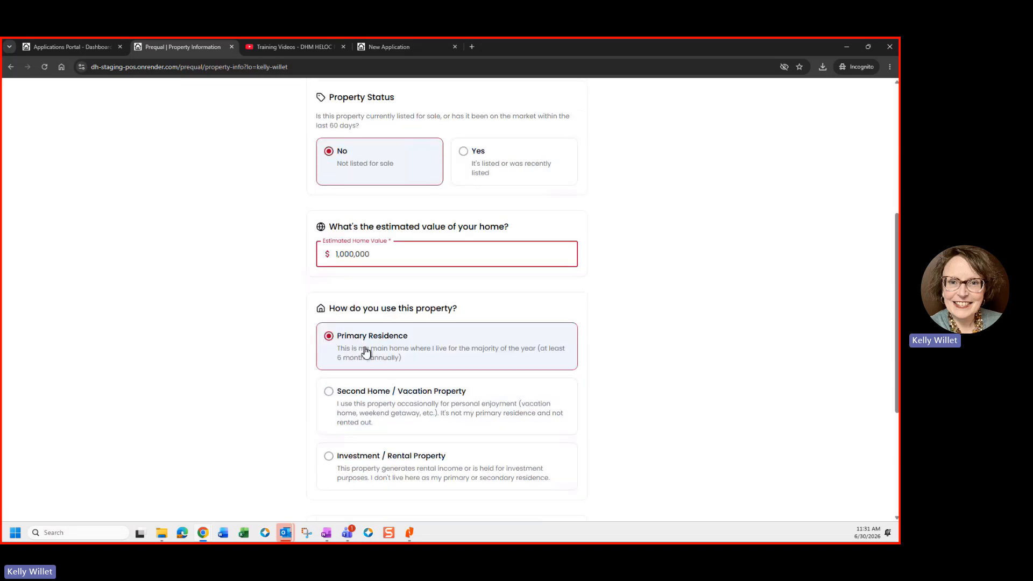
scroll(369, 351, "down", 1)
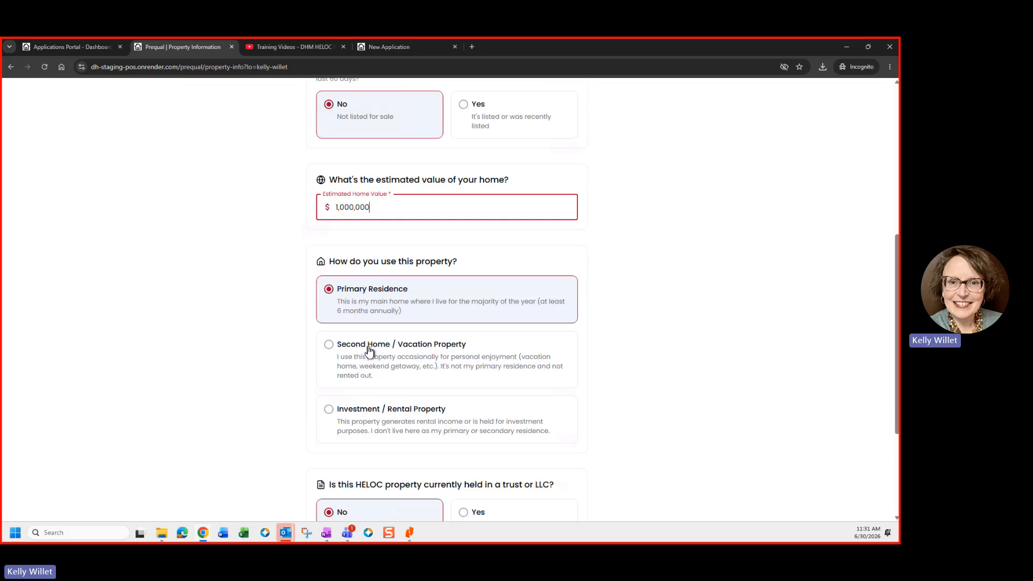
scroll(221, 352, "down", 1)
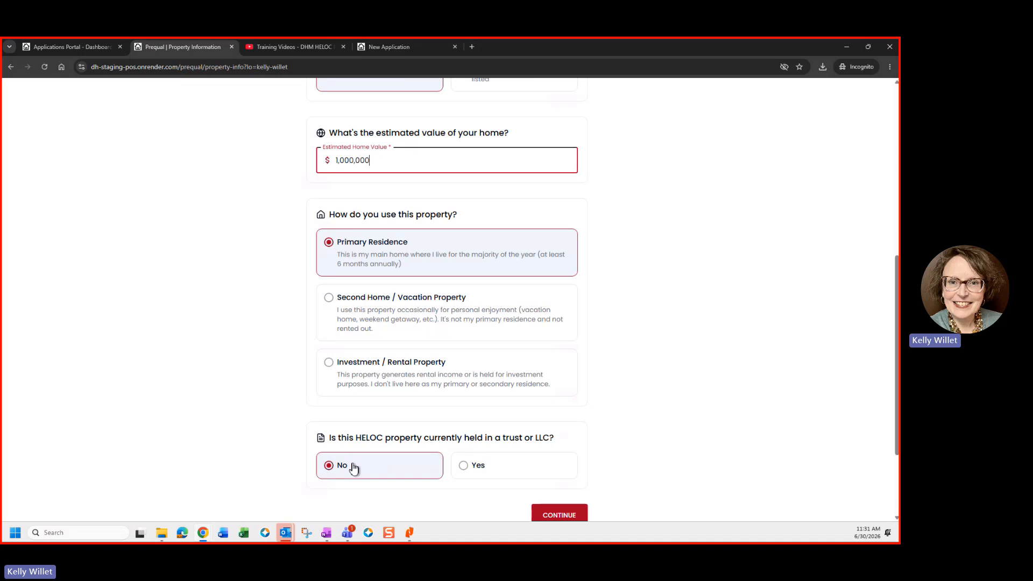
left_click(561, 515)
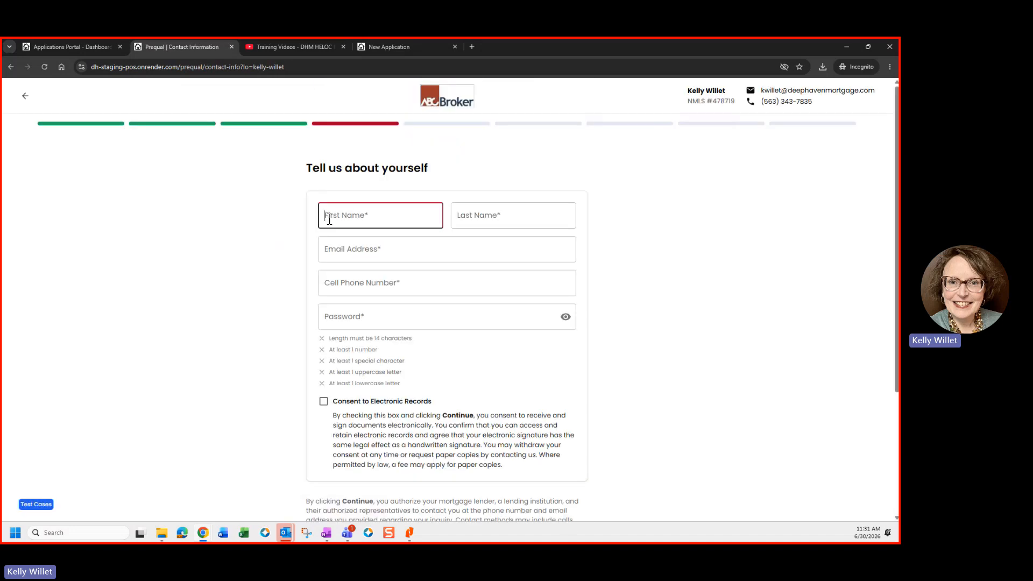
Step: Fill in the borrower's first name, last name, e-mail address and cell phone number
type("Kell")
type("yTet")
type("t")
key("Tab")
type("Willettest")
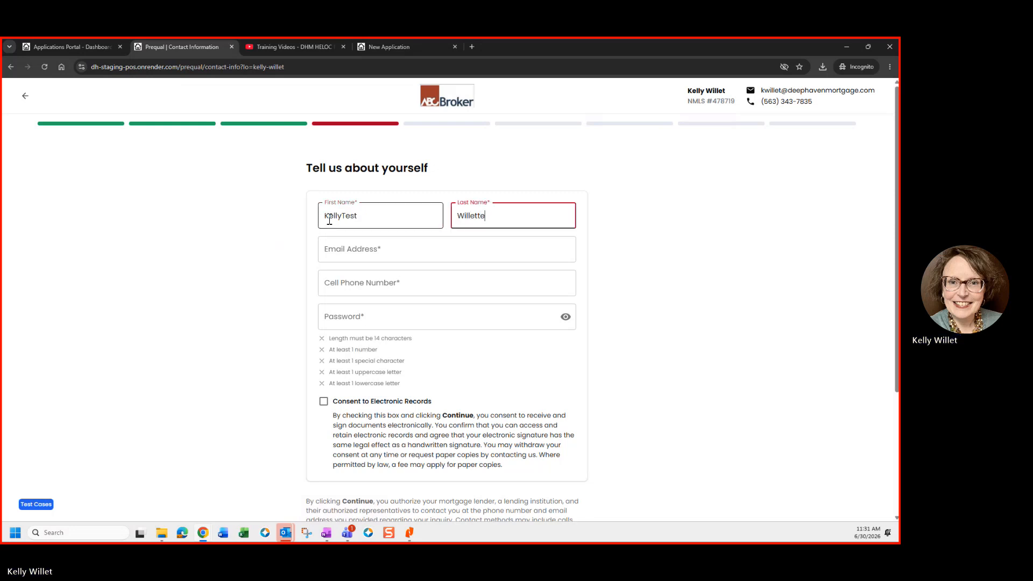
key("Tab")
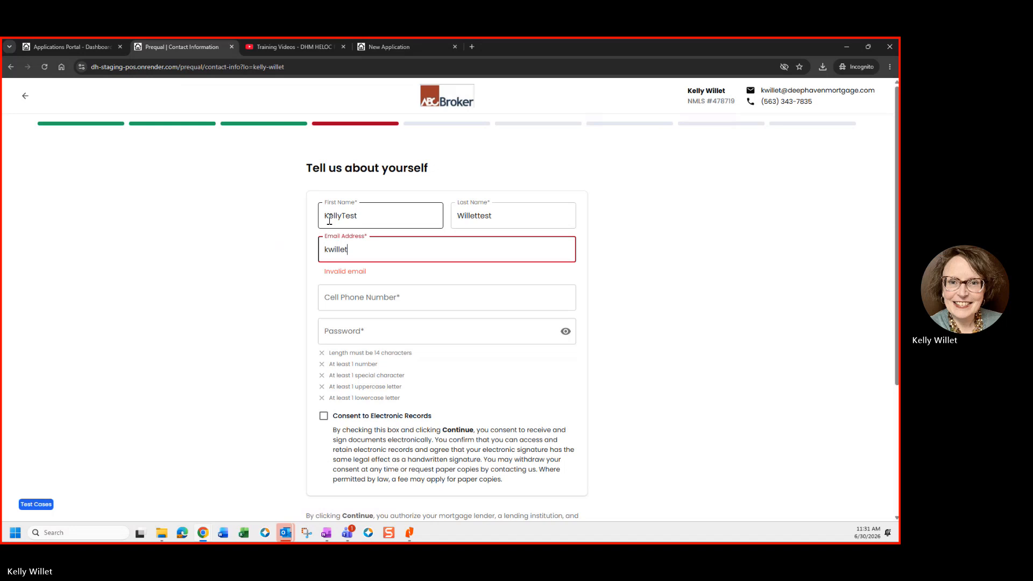
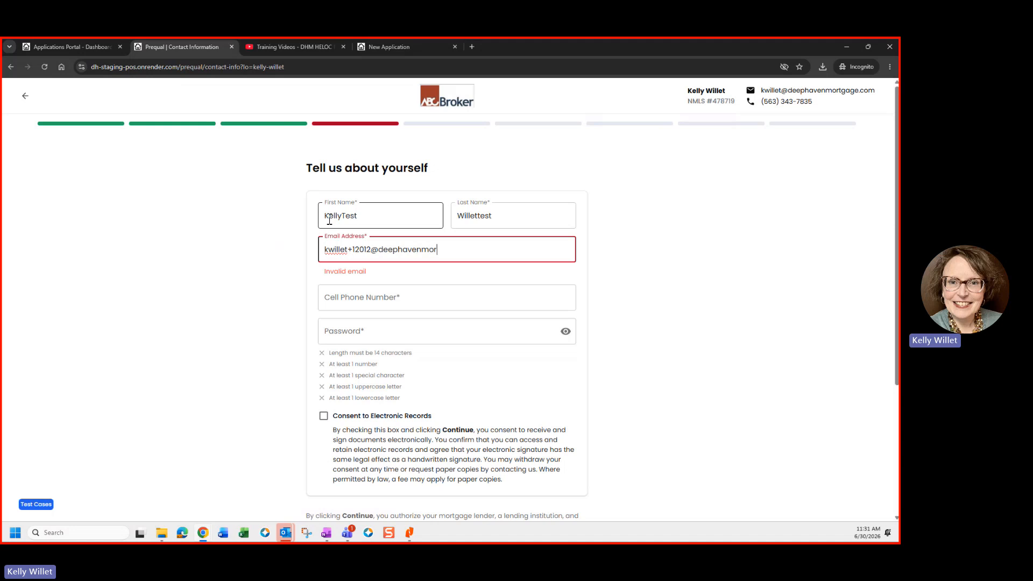
key("Tab")
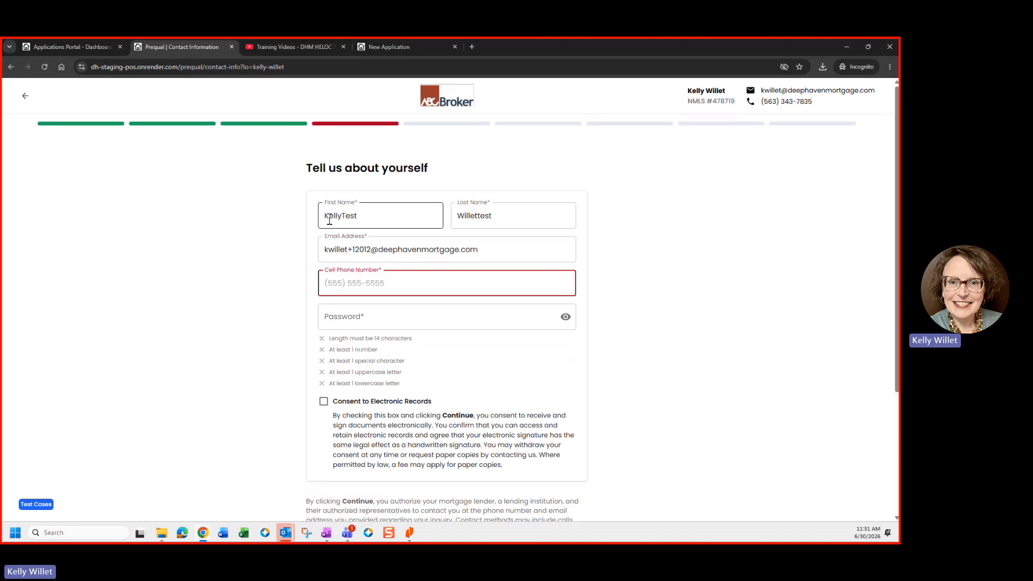
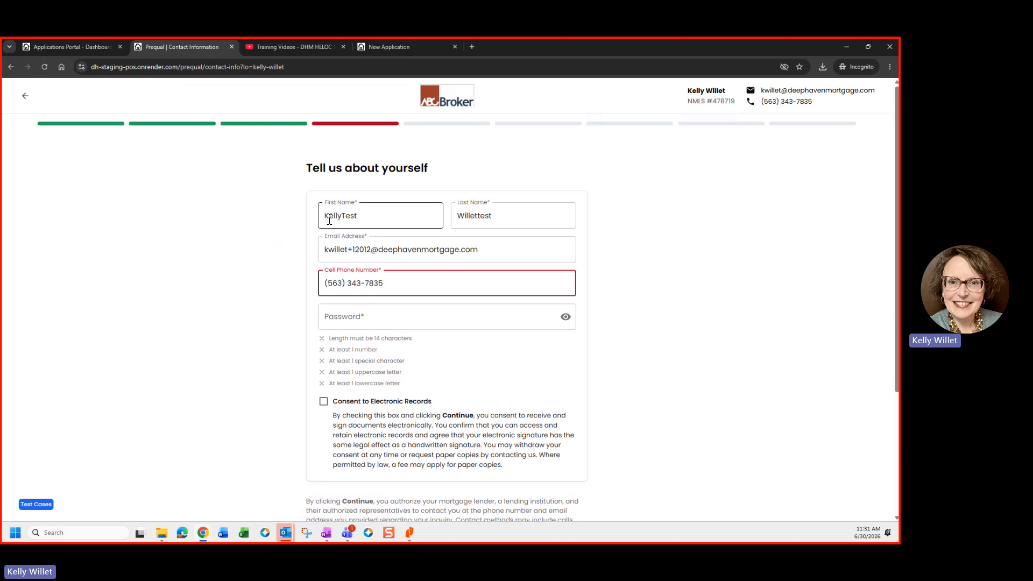
Step: Set the account password, consent to electronic records, and submit the contact details
key("Tab")
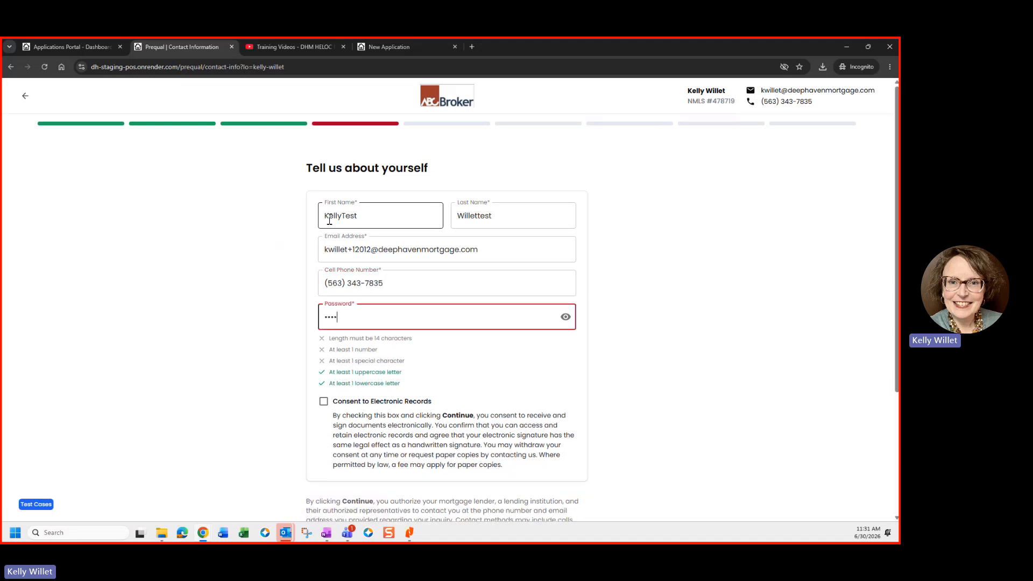
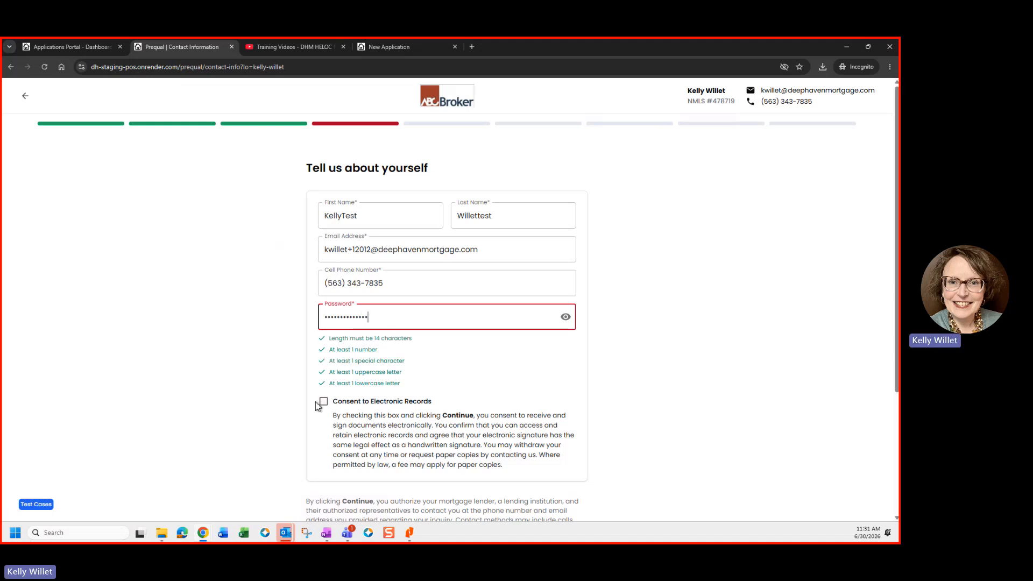
left_click(324, 401)
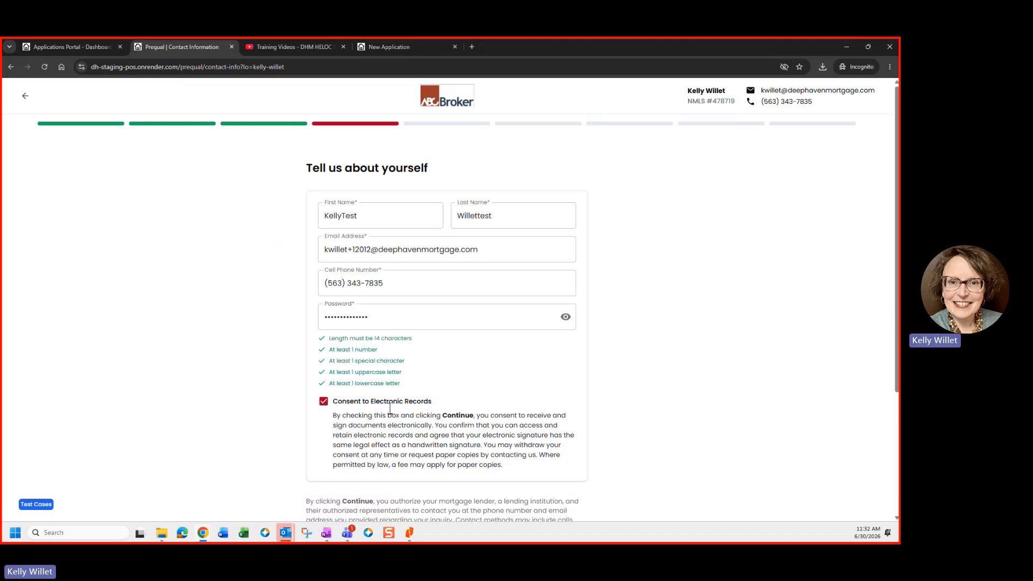
scroll(390, 401, "down", 2)
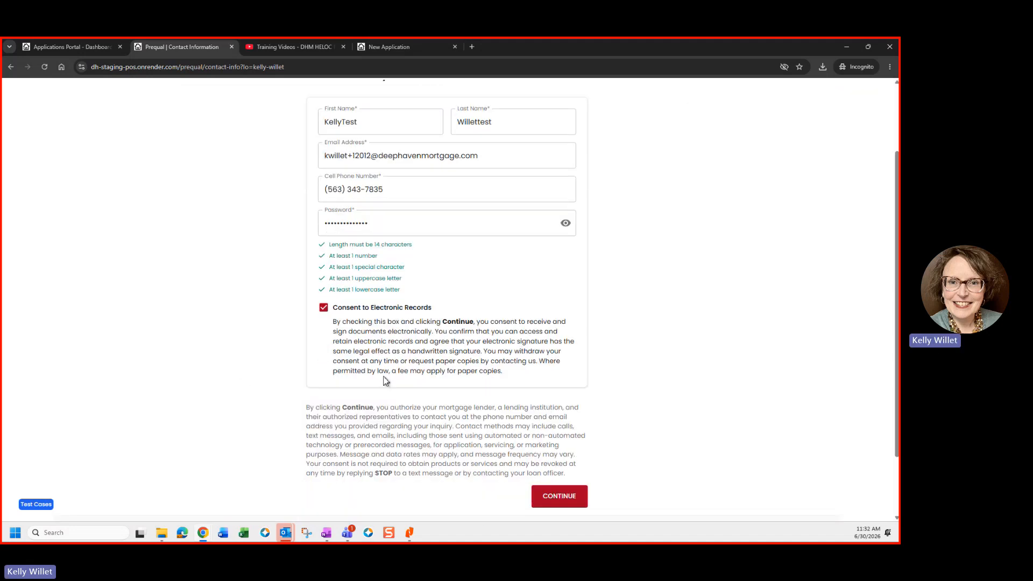
left_click(553, 499)
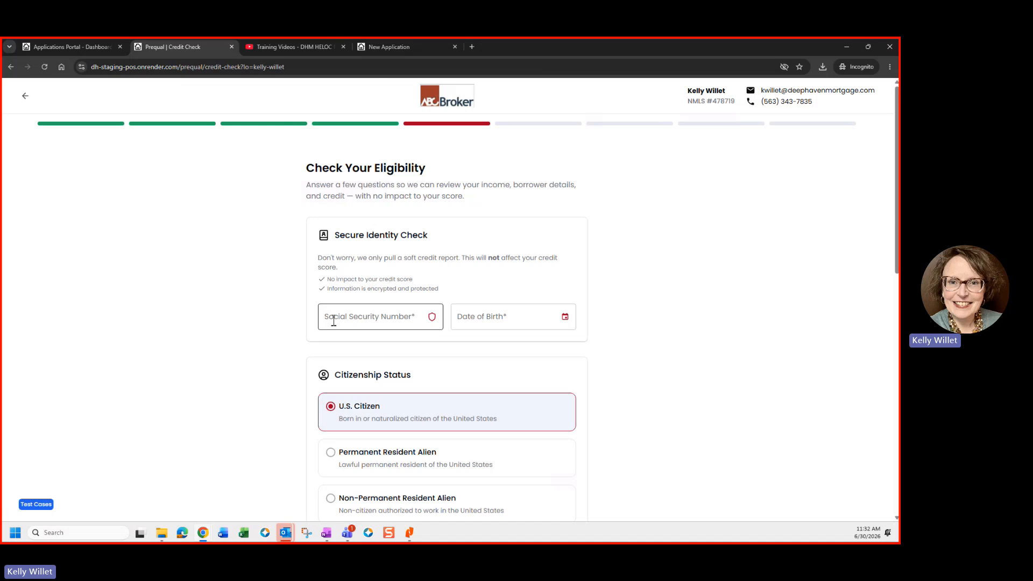
Step: Enter the borrower's Social Security number and date of birth, then scroll to income sources
left_click(334, 316)
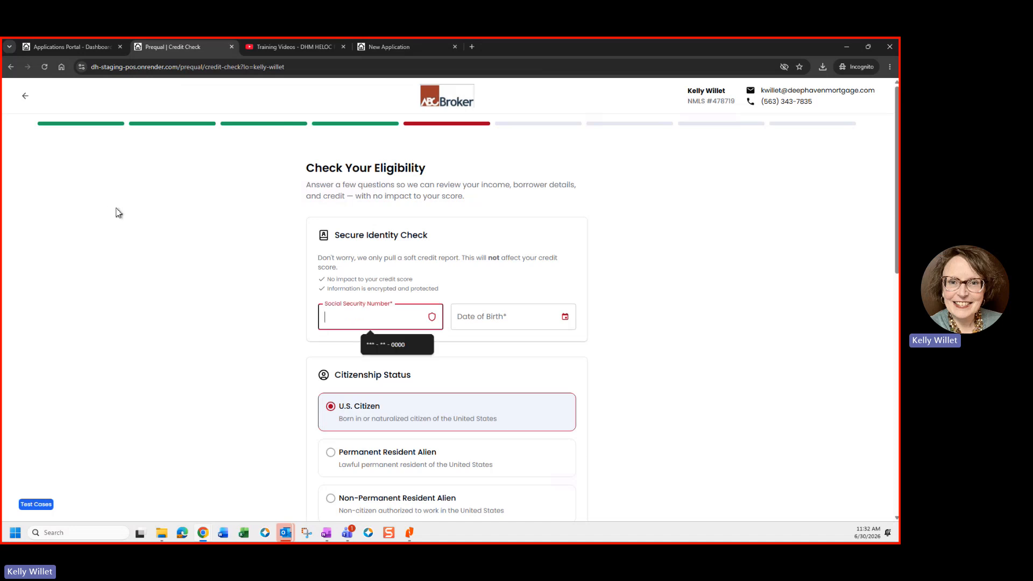
type("**00")
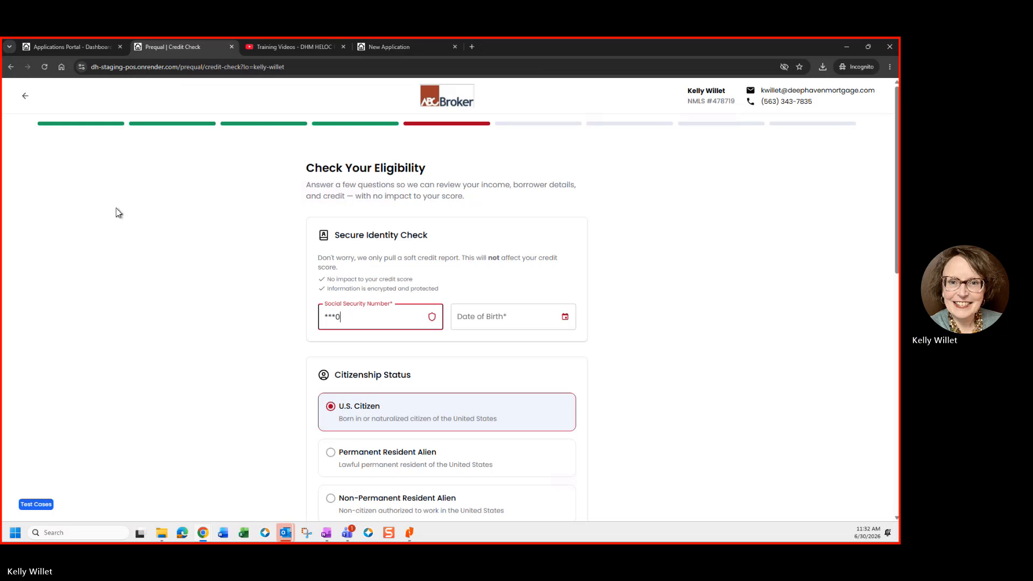
type("00000")
key("Tab")
type("01")
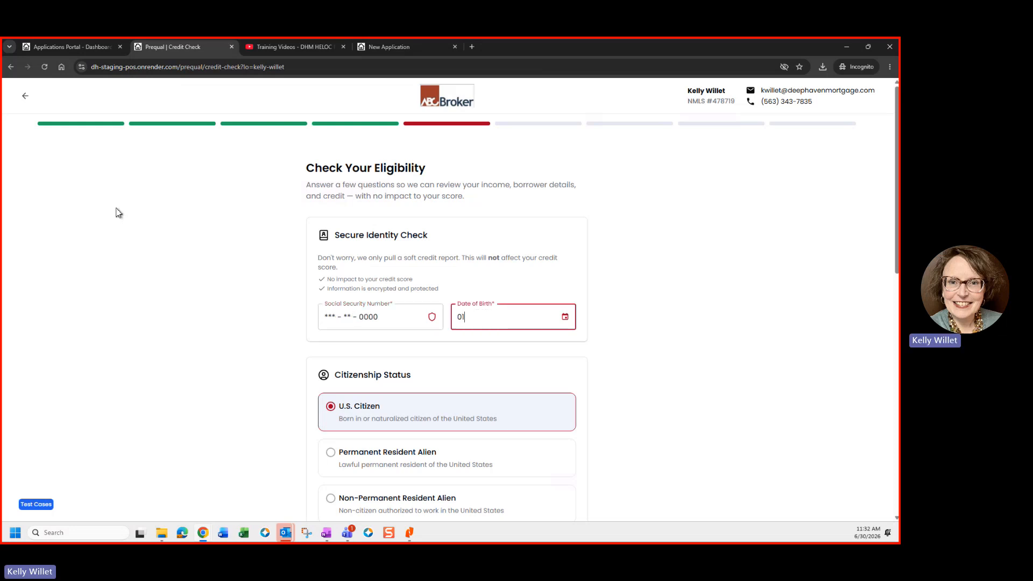
type("/01/1968")
scroll(317, 366, "down", 2)
scroll(298, 391, "down", 4)
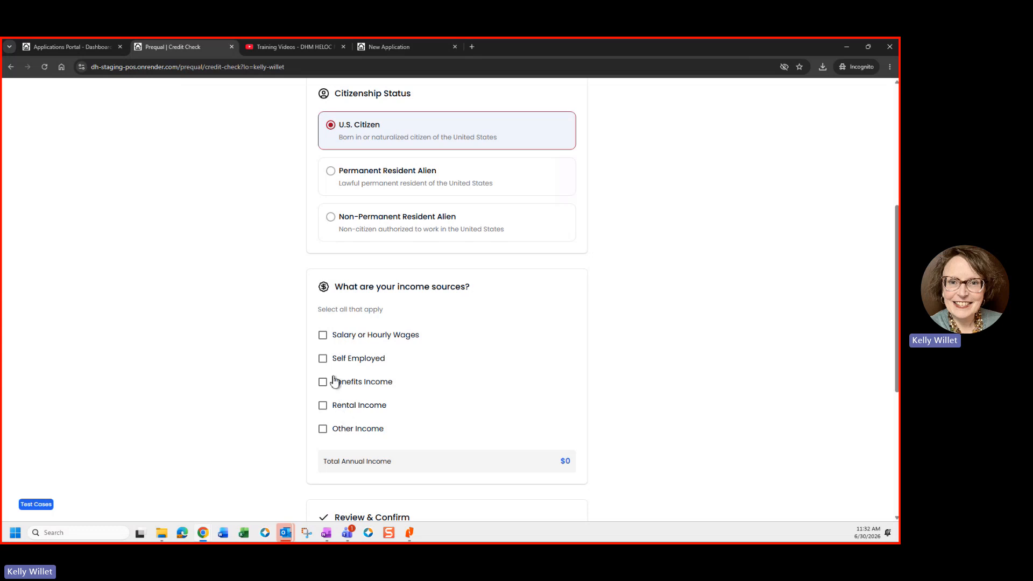
Step: Replace Salary or Hourly Wages with Self Employed as the income source
left_click(323, 337)
left_click(370, 391)
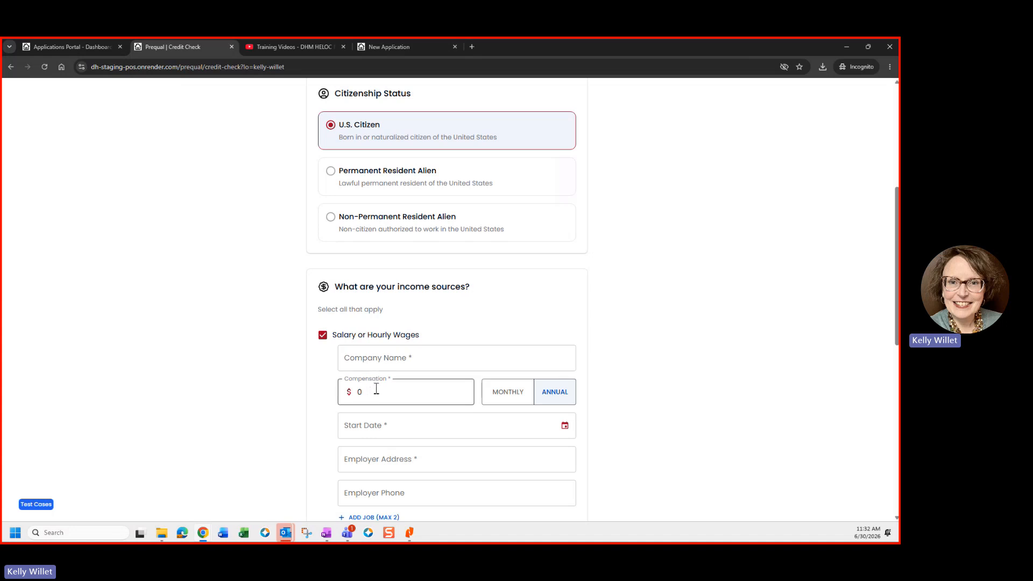
left_click(322, 336)
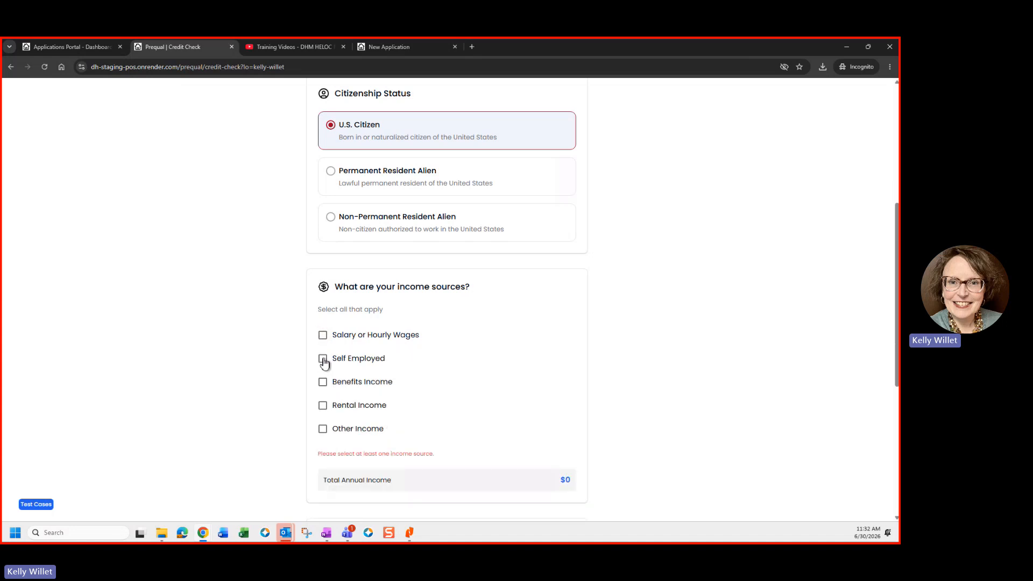
left_click(379, 360)
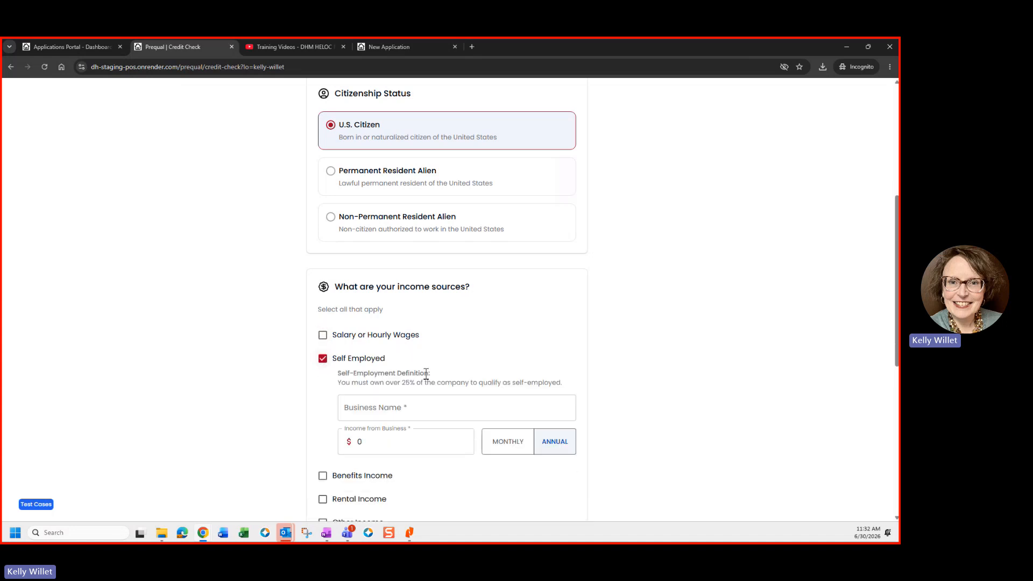
Step: Enter the business name and $250,000 annual business income, totalling $250,000
left_click(364, 412)
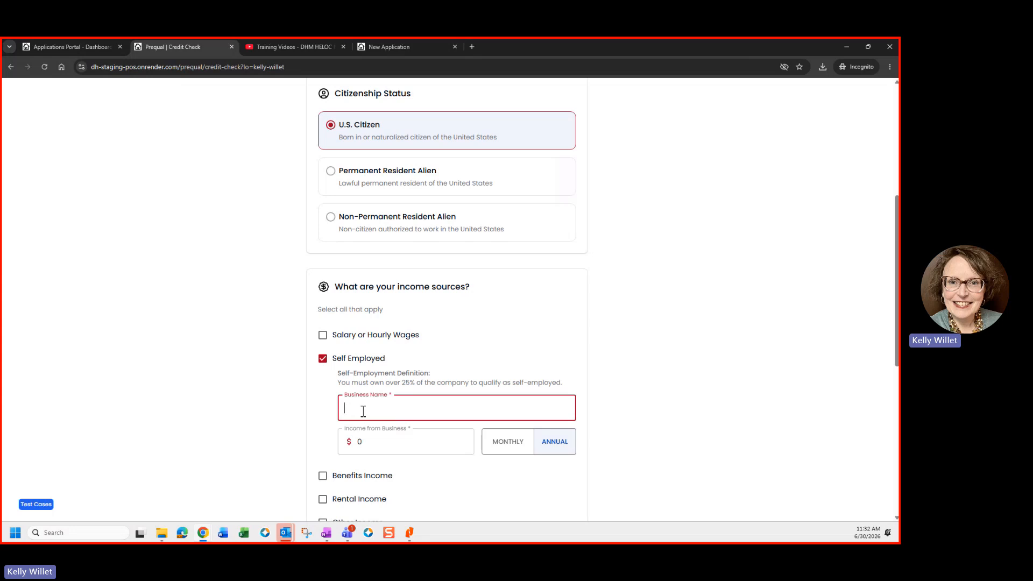
type("Willet Feed and")
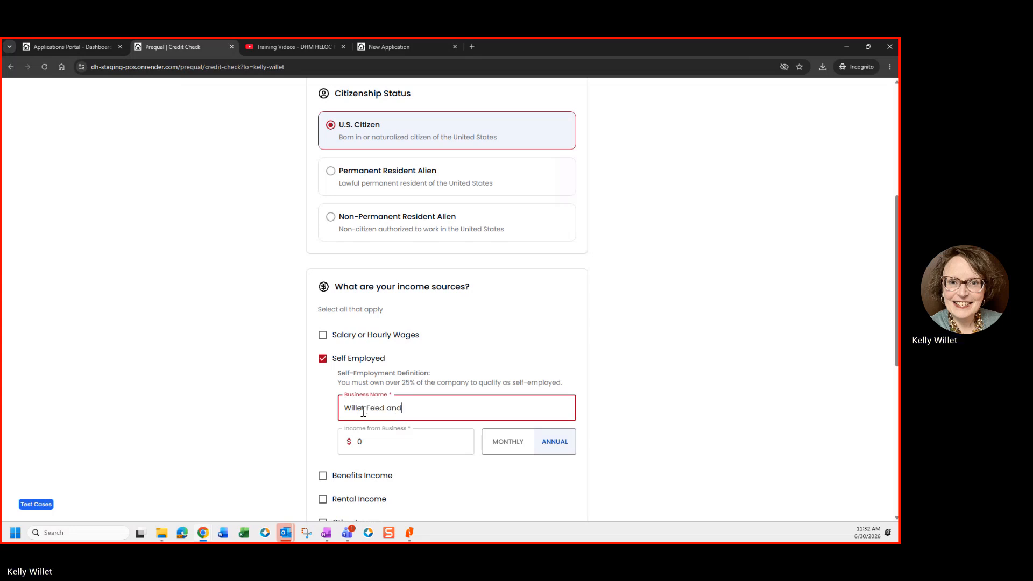
type(" Seed")
key("Tab")
type("25")
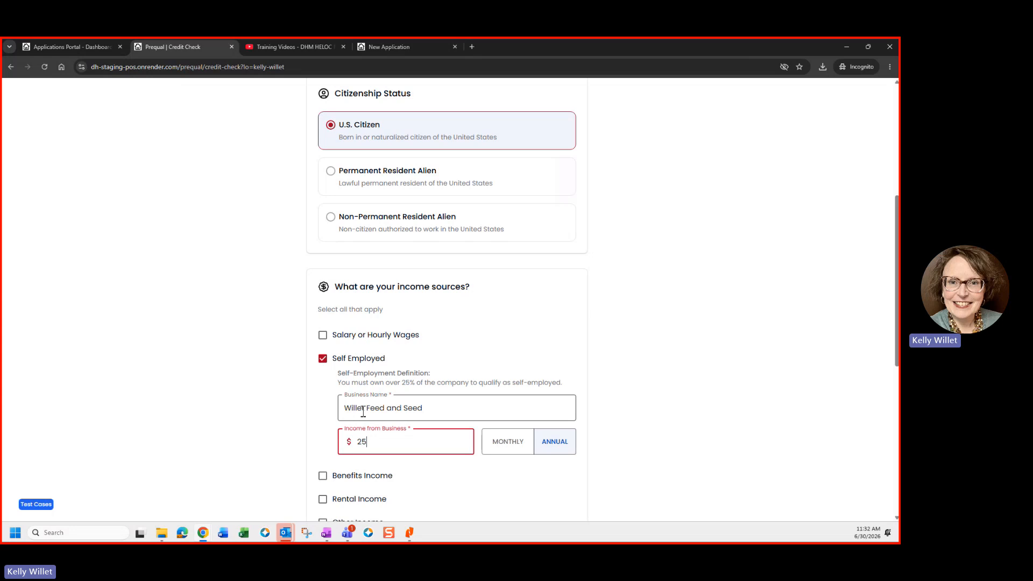
type("0,000")
scroll(389, 430, "down", 2)
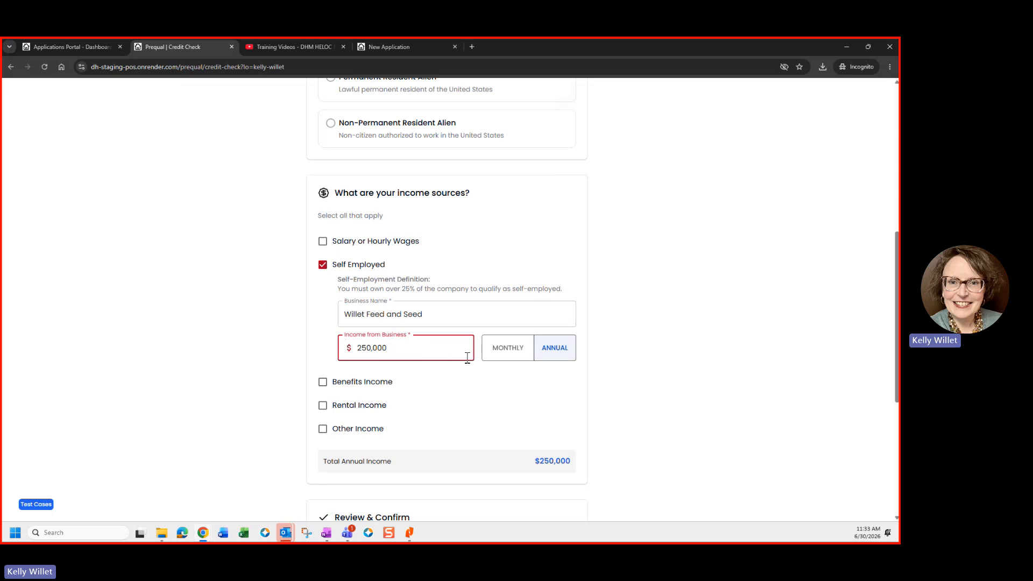
left_click_drag(535, 461, 574, 464)
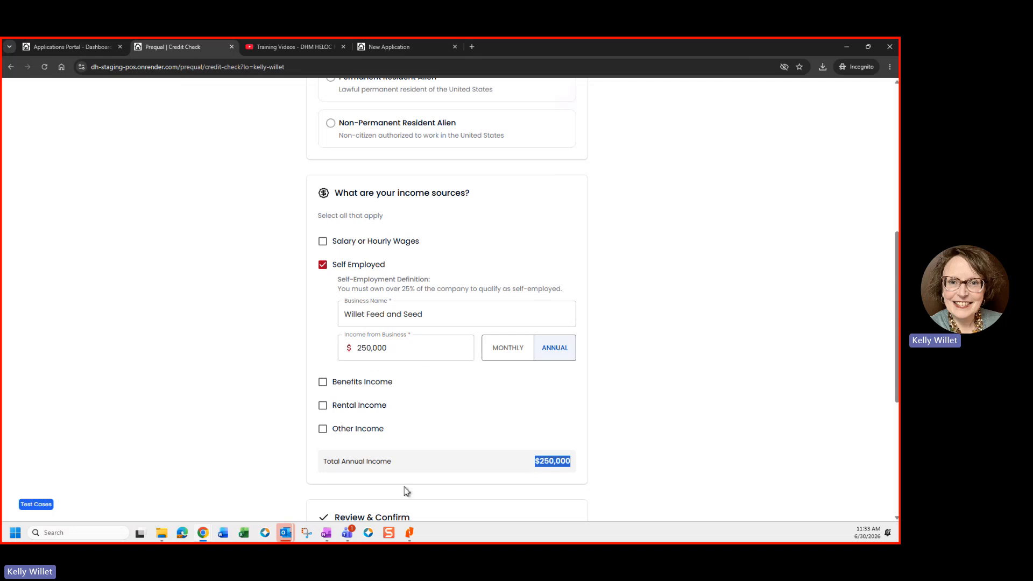
scroll(404, 492, "down", 1)
scroll(405, 487, "down", 2)
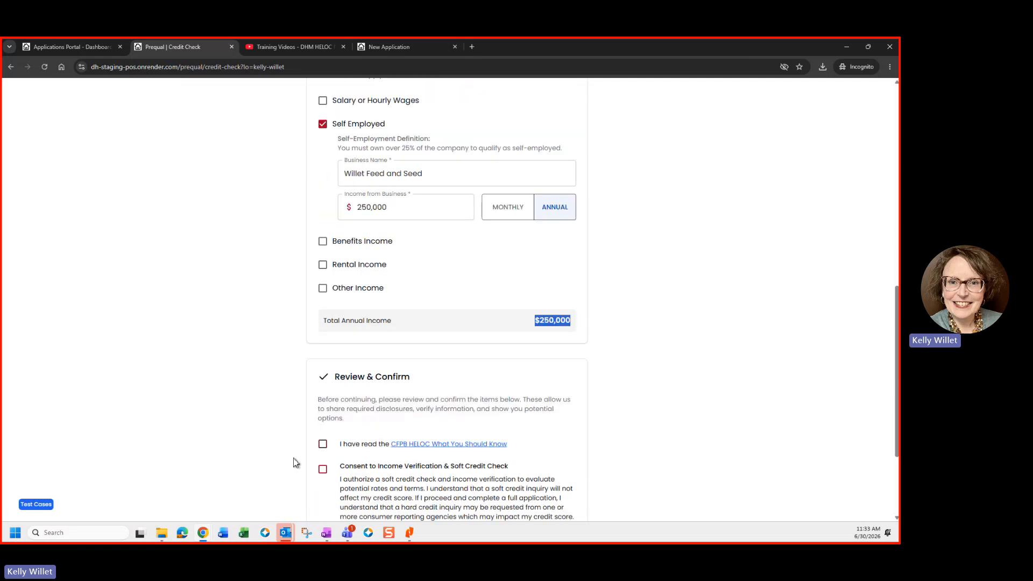
Step: Check the CFPB HELOC acknowledgement and income verification consent, then submit eligibility
left_click(323, 447)
left_click(322, 469)
scroll(376, 464, "down", 2)
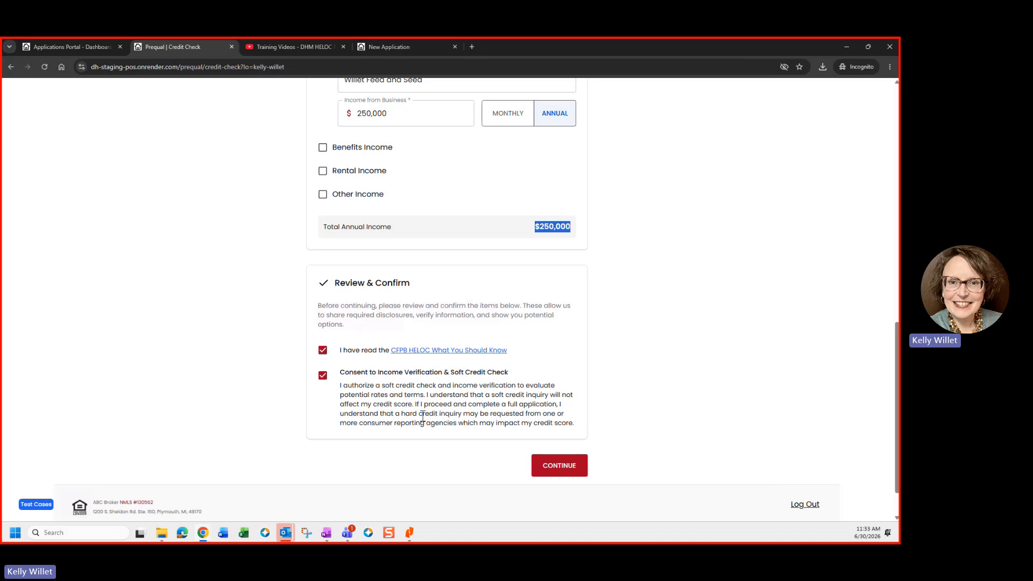
left_click(574, 459)
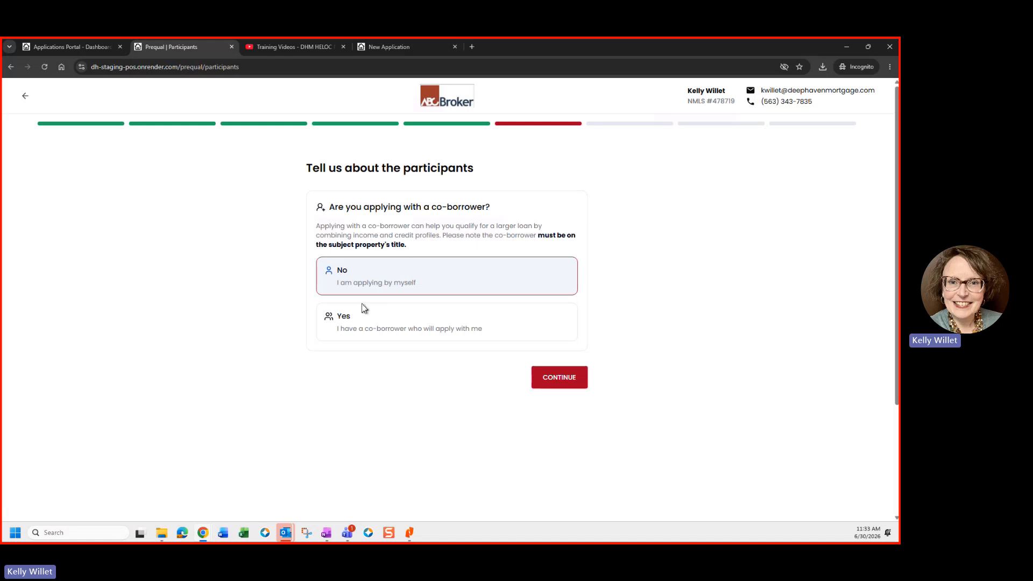
Step: Answer No to a co-borrower, then enter and submit the six-digit phone verification code
left_click(360, 340)
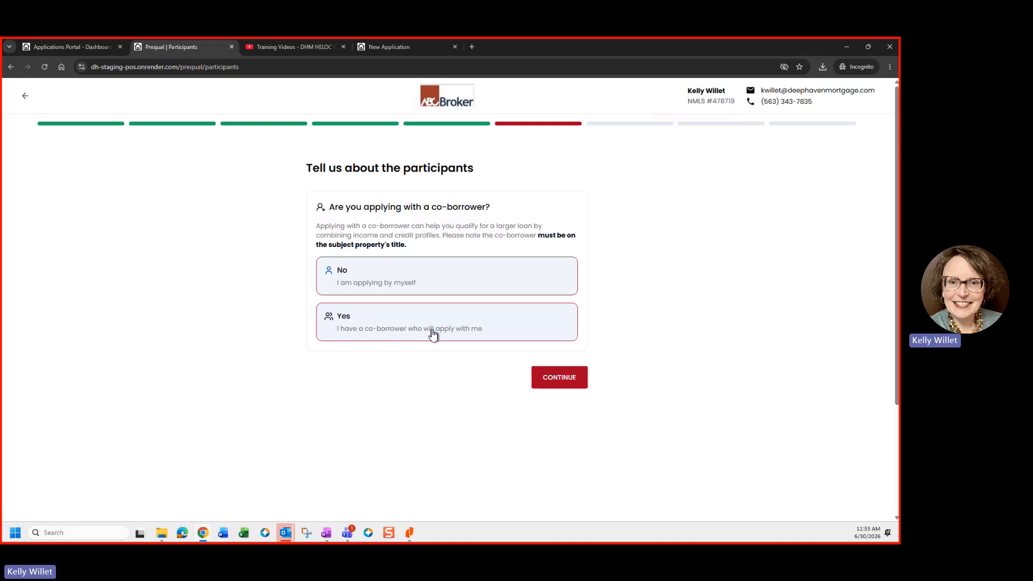
left_click(379, 288)
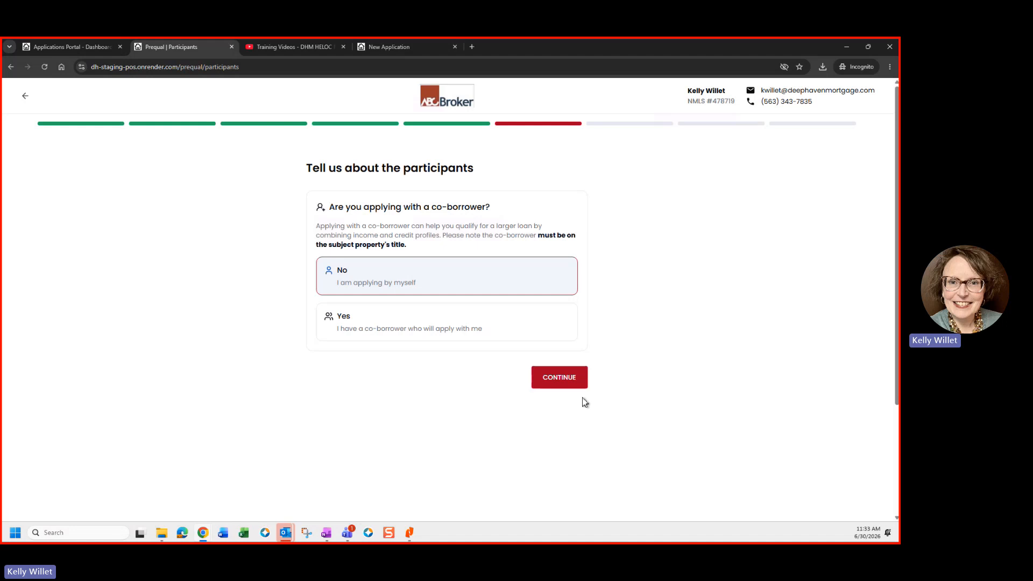
left_click(560, 380)
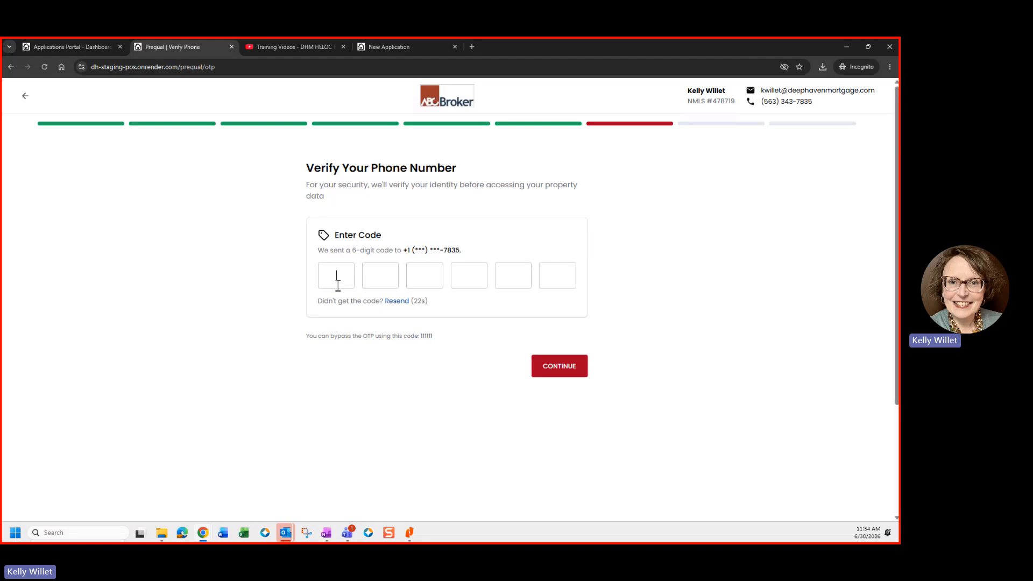
left_click(543, 375)
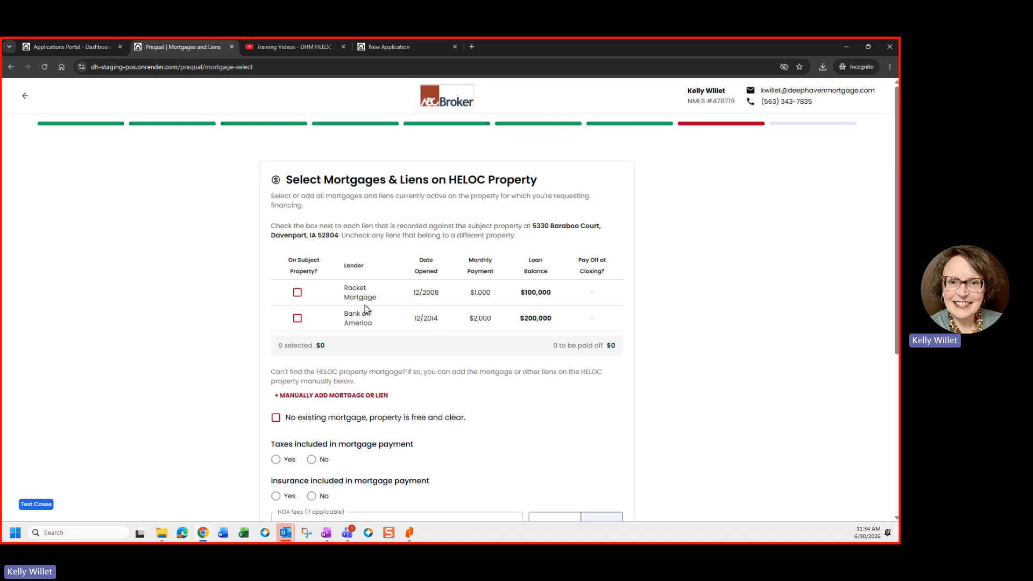
Step: Mark the Rocket Mortgage and Bank of America liens, paying off Bank of America's $200,000 at closing
left_click(297, 295)
left_click(297, 318)
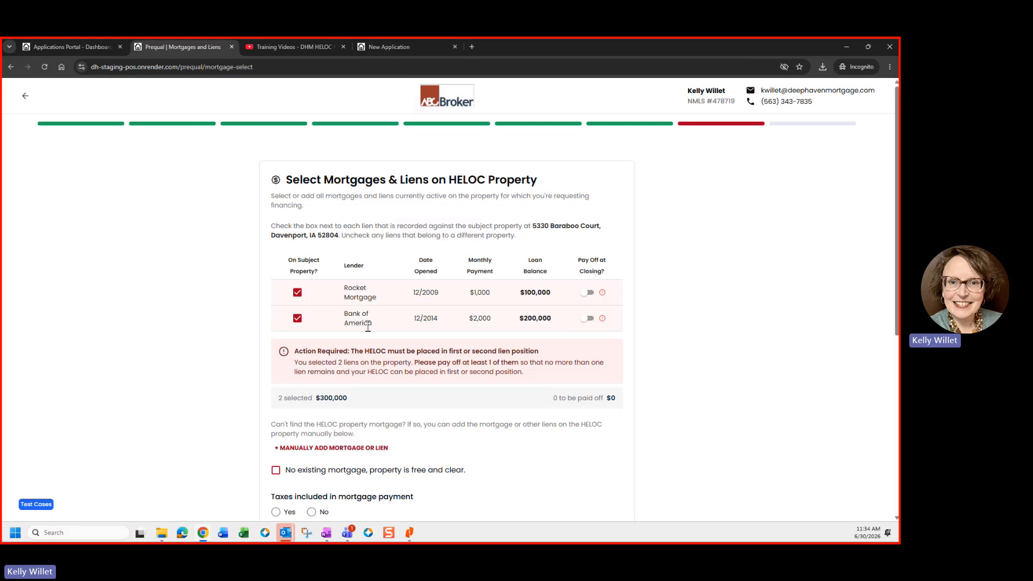
left_click_drag(295, 351, 553, 353)
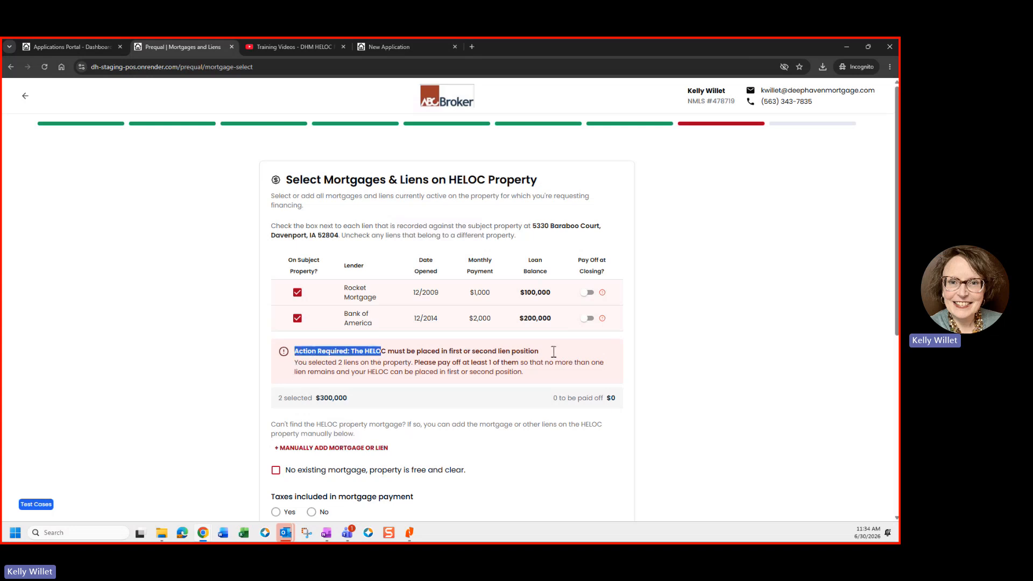
left_click(430, 372)
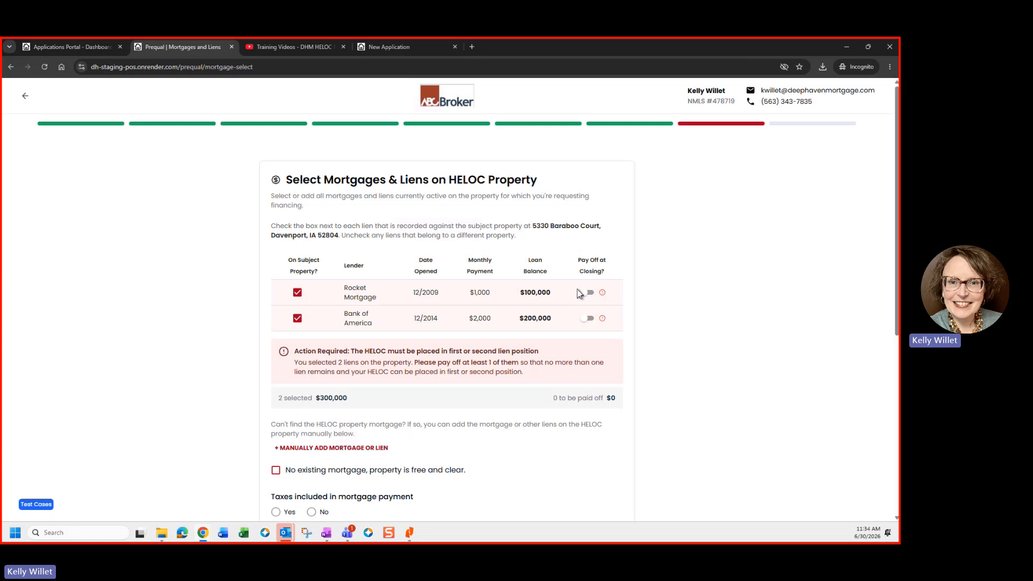
left_click(588, 318)
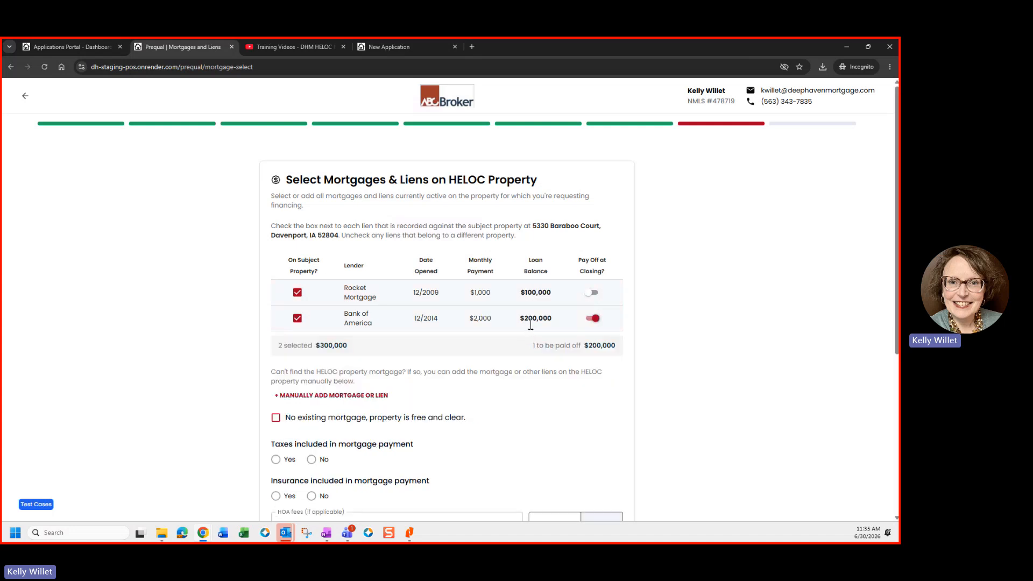
left_click_drag(345, 292, 369, 289)
left_click_drag(554, 294, 525, 298)
Step: Mark taxes and insurance as included, leave HOA fees at 0, and request $250,000
scroll(345, 363, "down", 2)
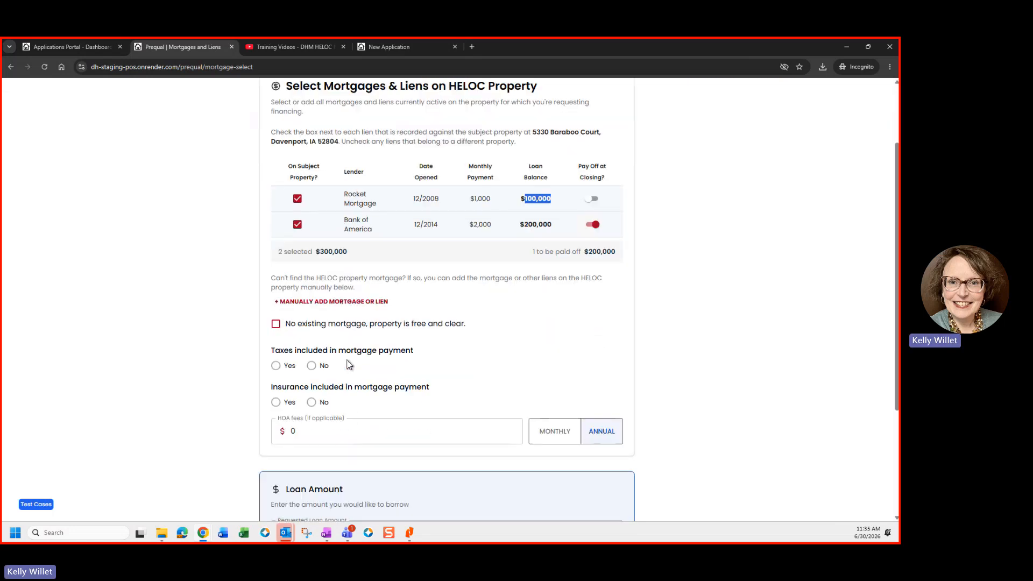
left_click(276, 367)
left_click(276, 404)
scroll(331, 418, "down", 1)
left_click(304, 389)
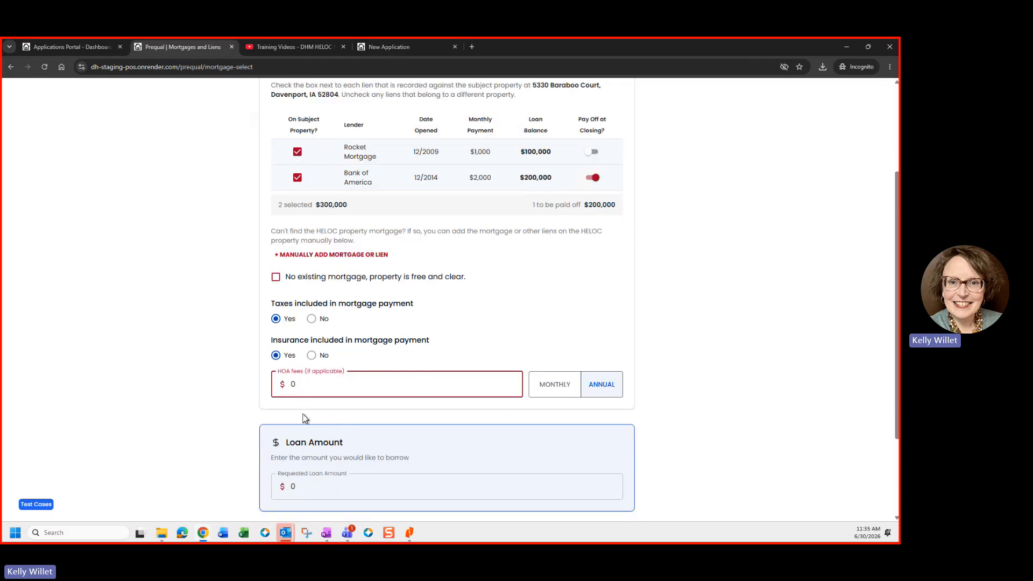
left_click(304, 487)
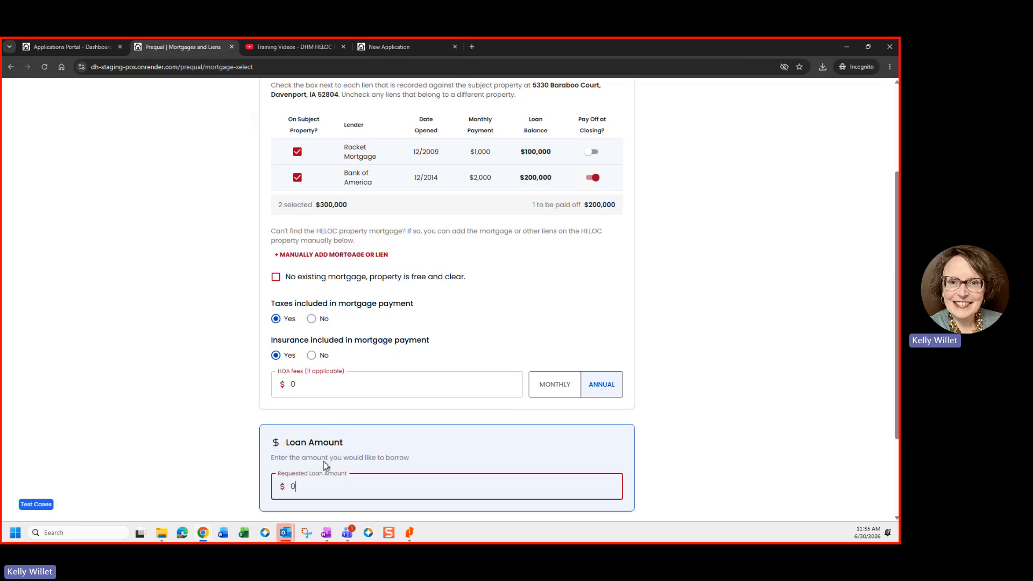
type("250,00")
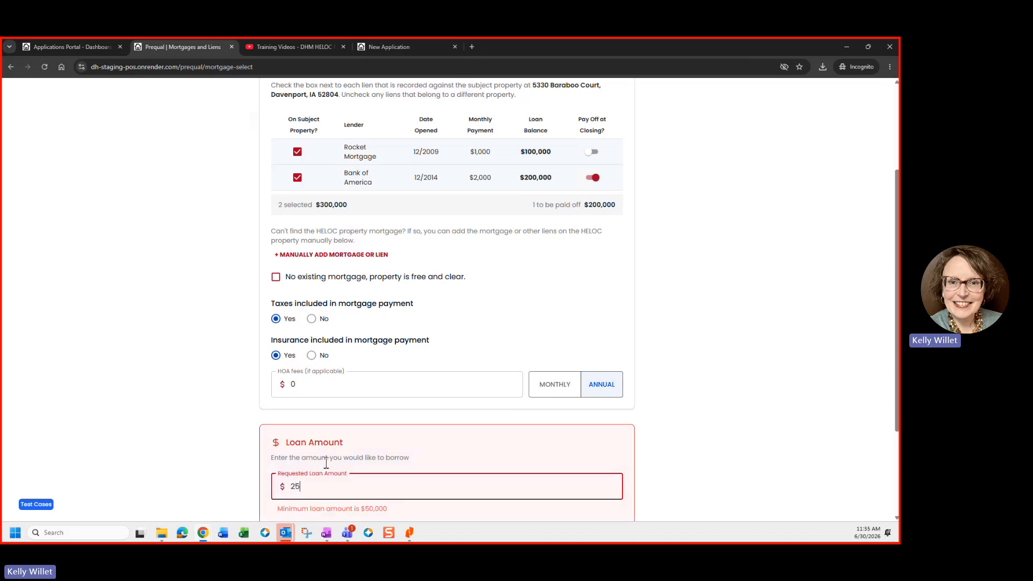
type("0")
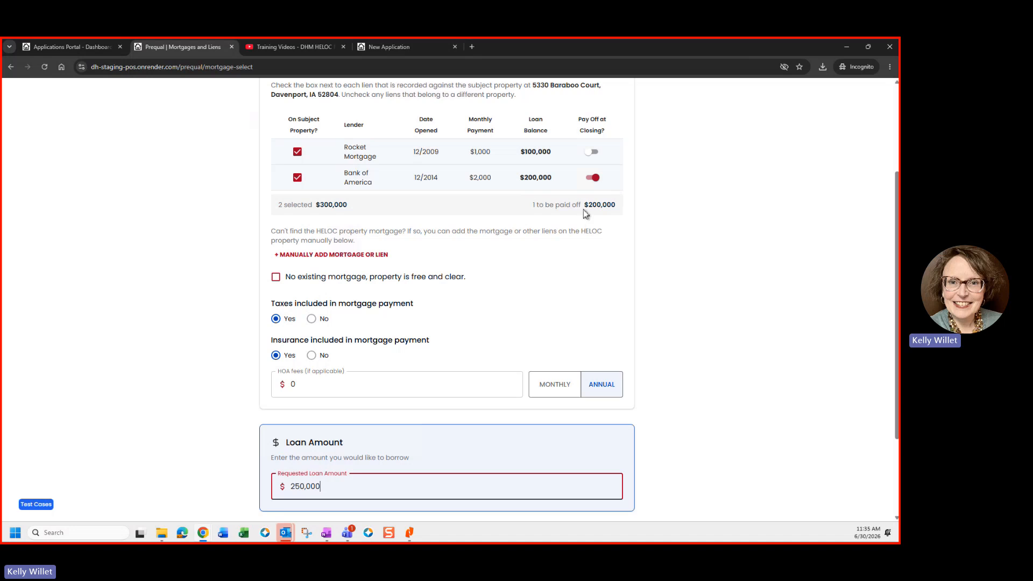
double_click(619, 208)
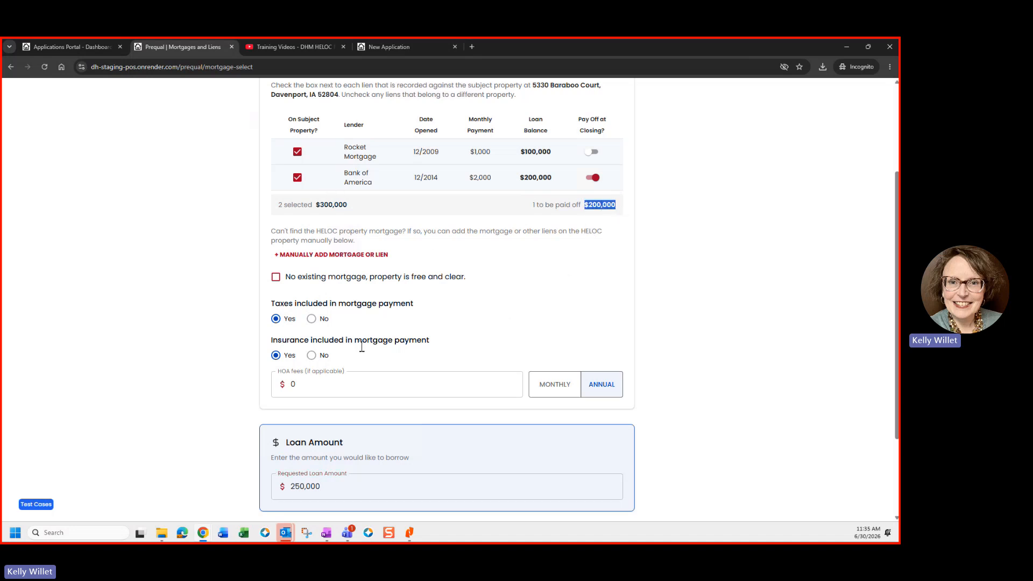
scroll(362, 347, "down", 1)
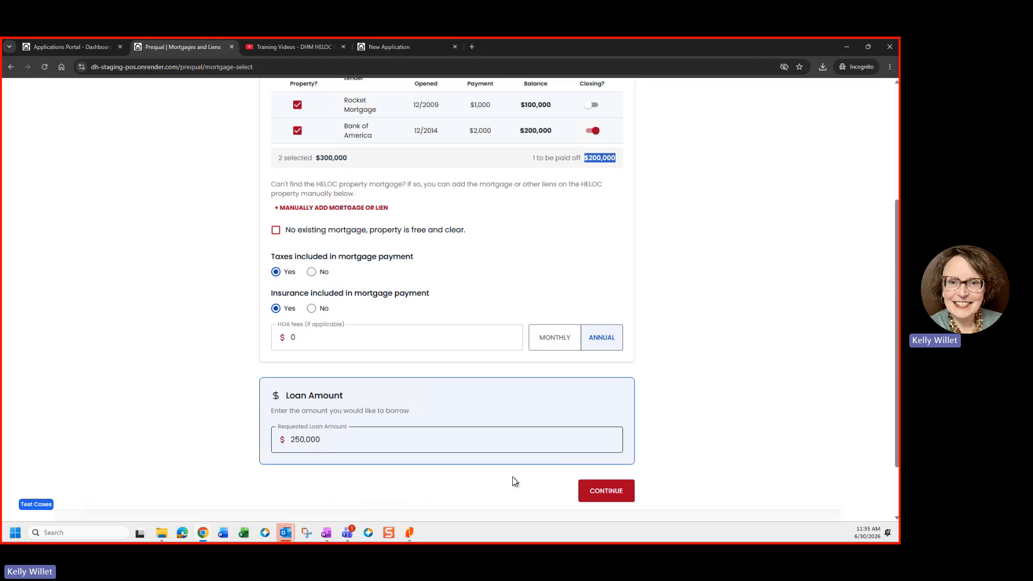
Step: Submit the liens page and review the $530,000 pre-qualification against the $250,000 request
left_click(610, 495)
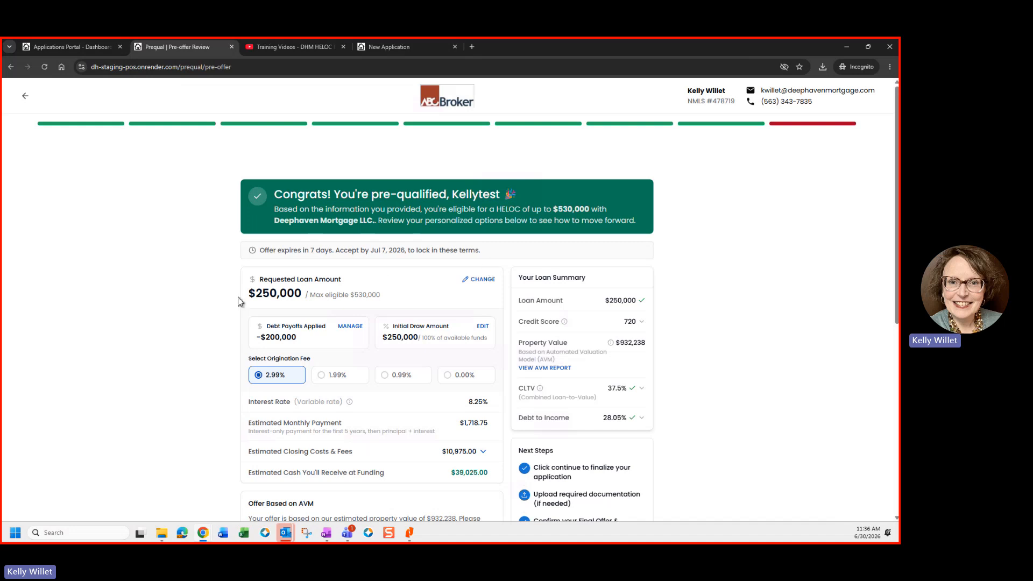
left_click_drag(256, 294, 302, 295)
left_click_drag(351, 295, 391, 293)
Step: Change the requested loan amount to $300,000, bringing cash at funding to $87,530.00
left_click(477, 278)
left_click(361, 297)
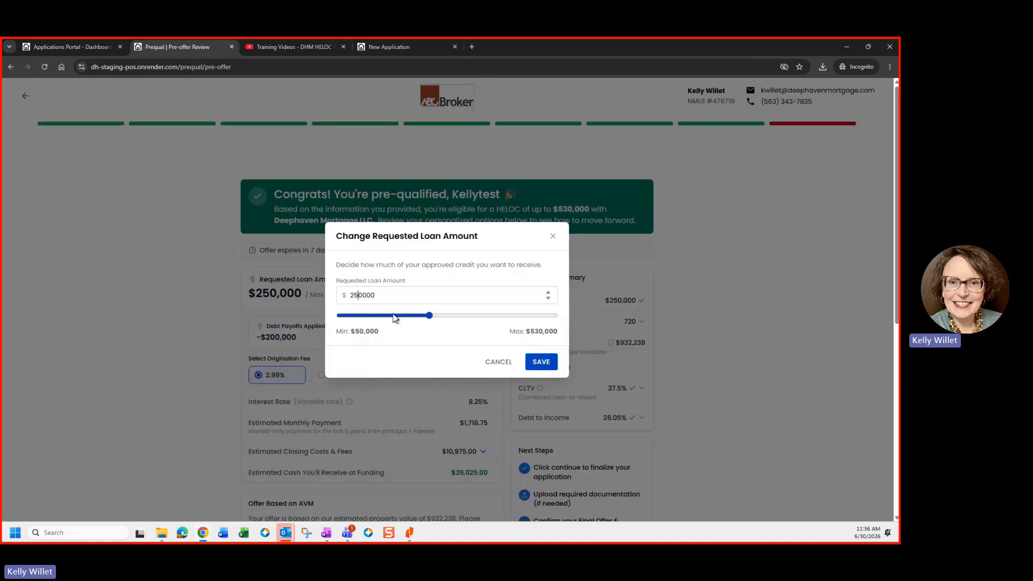
key("BackSpace")
type("30")
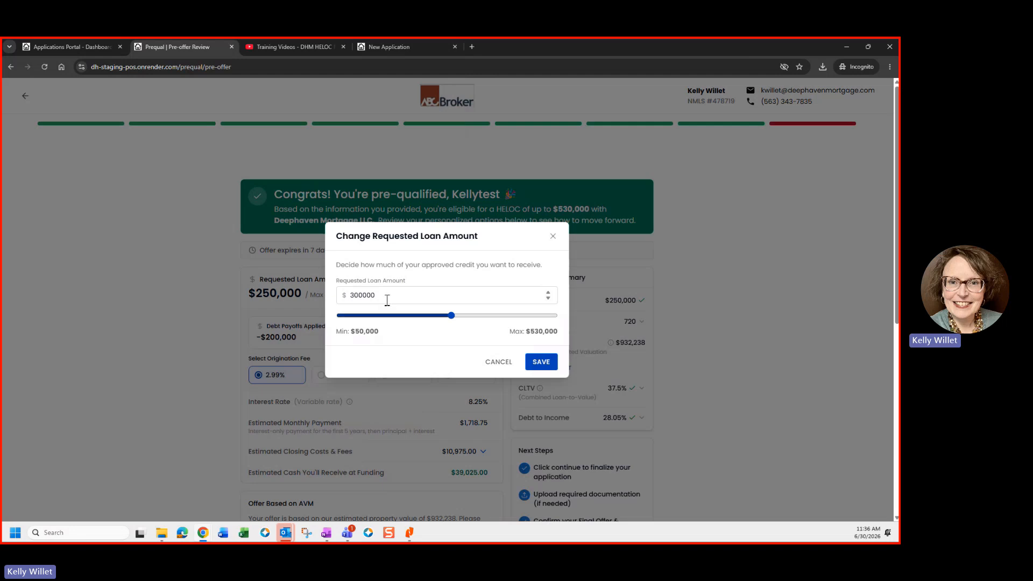
key("Return")
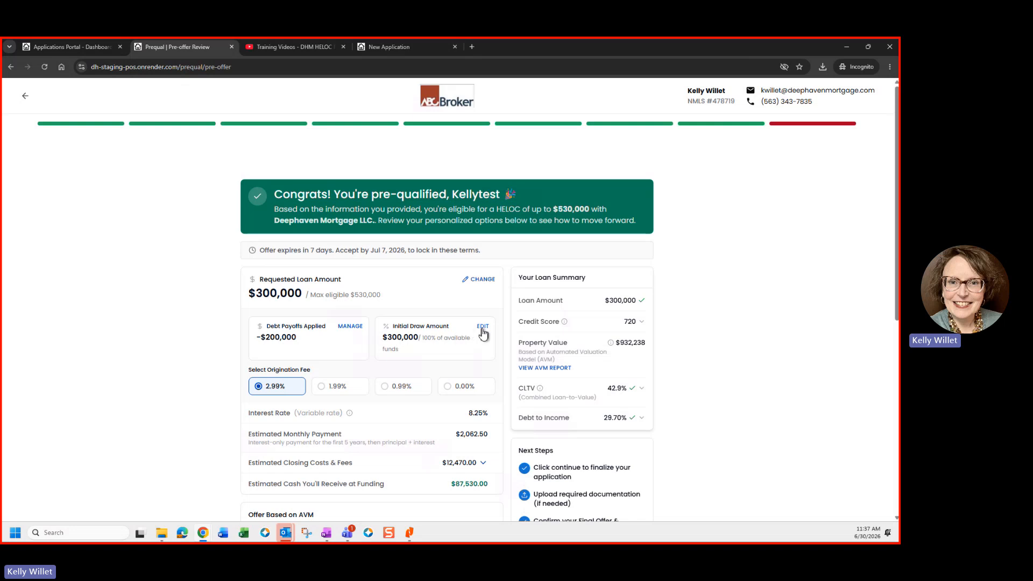
left_click(483, 327)
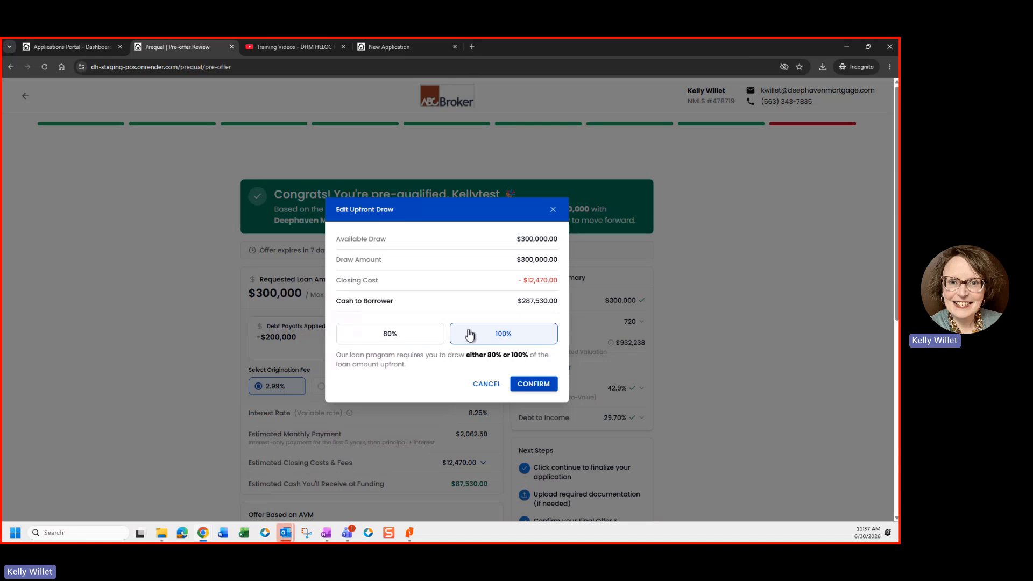
left_click(534, 386)
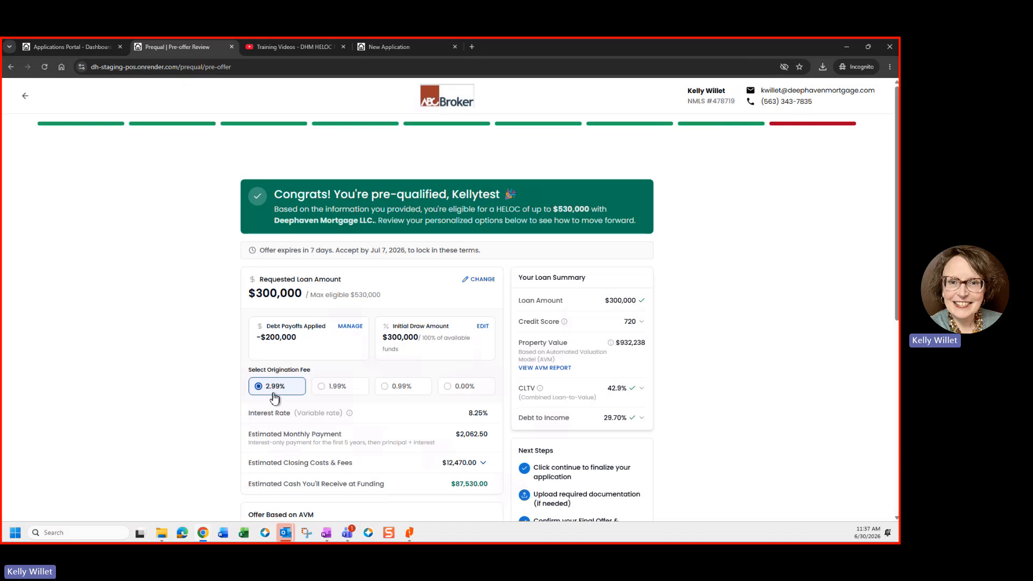
scroll(305, 406, "down", 2)
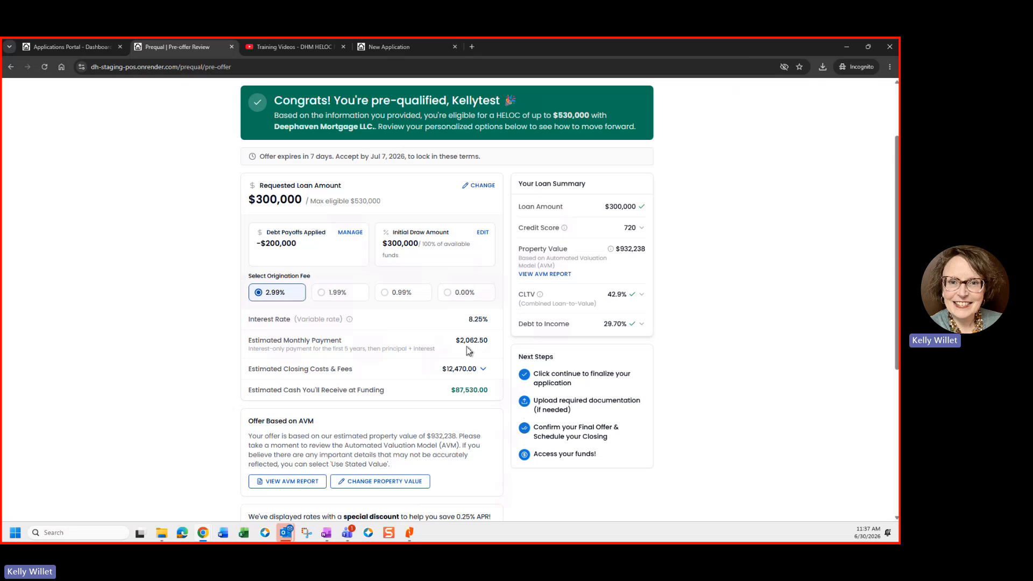
left_click(400, 303)
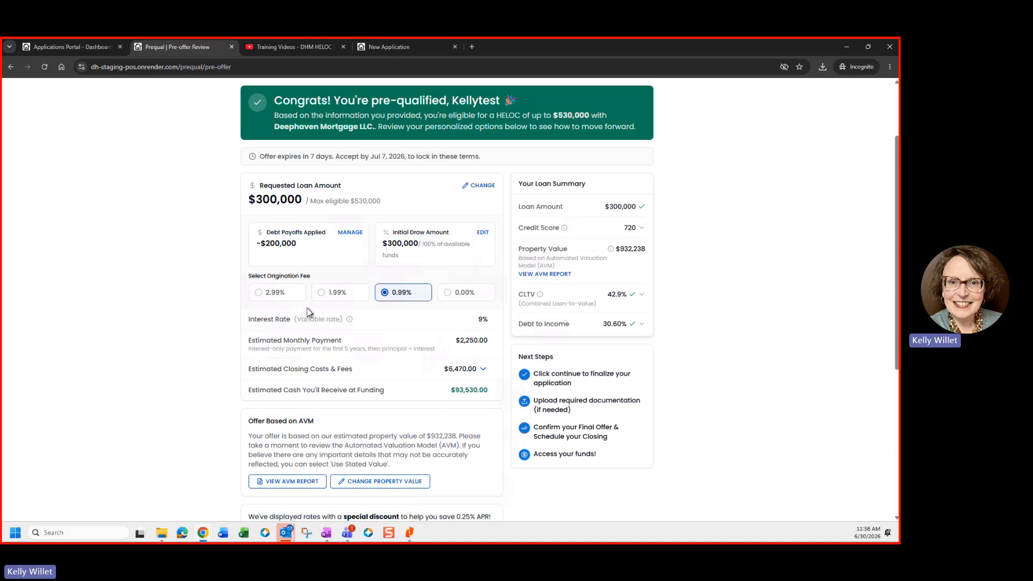
left_click(277, 293)
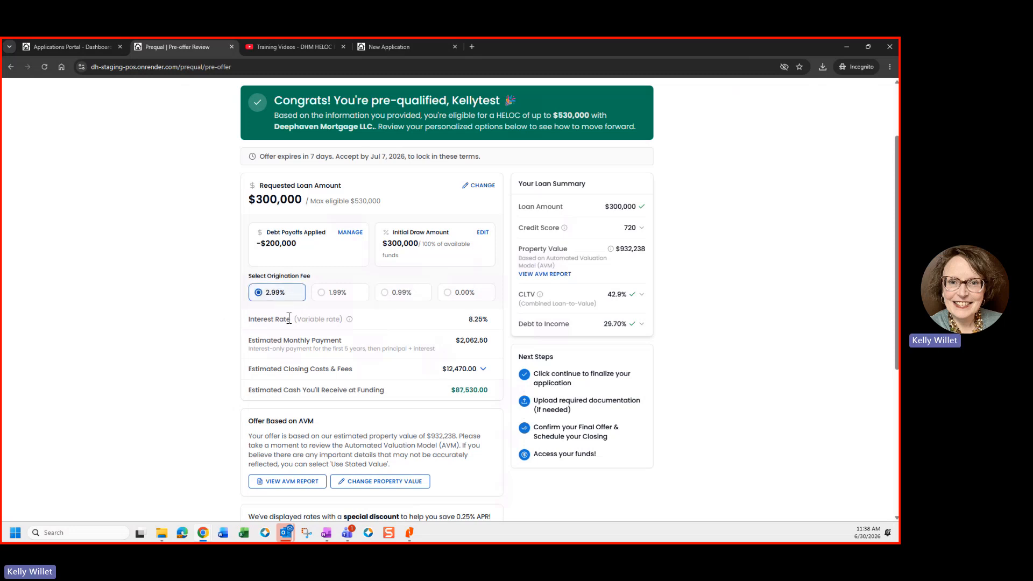
scroll(293, 319, "down", 3)
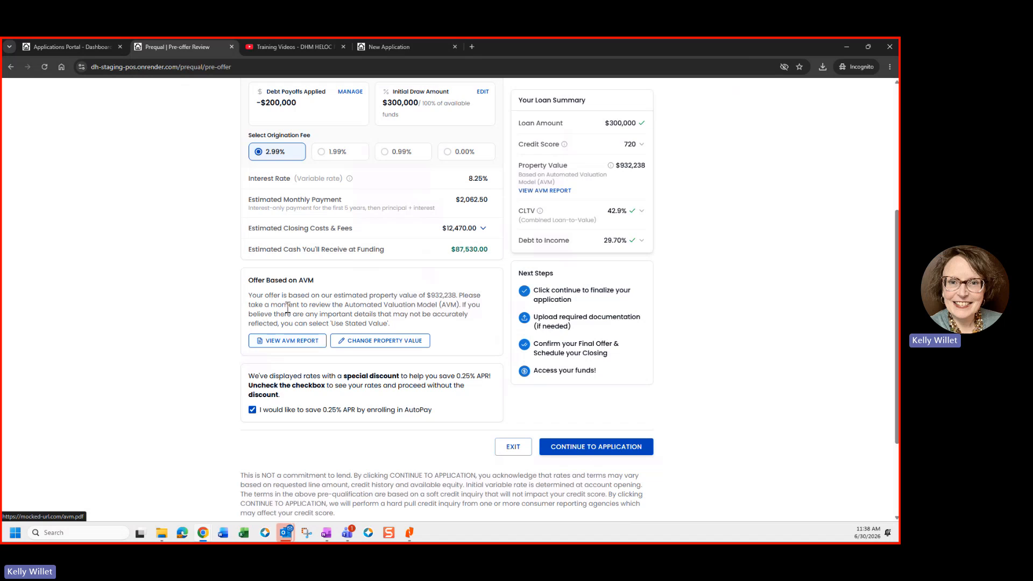
Step: Keep the $932,238 AVM property value, review the pre-offer, and continue to the application
left_click(340, 340)
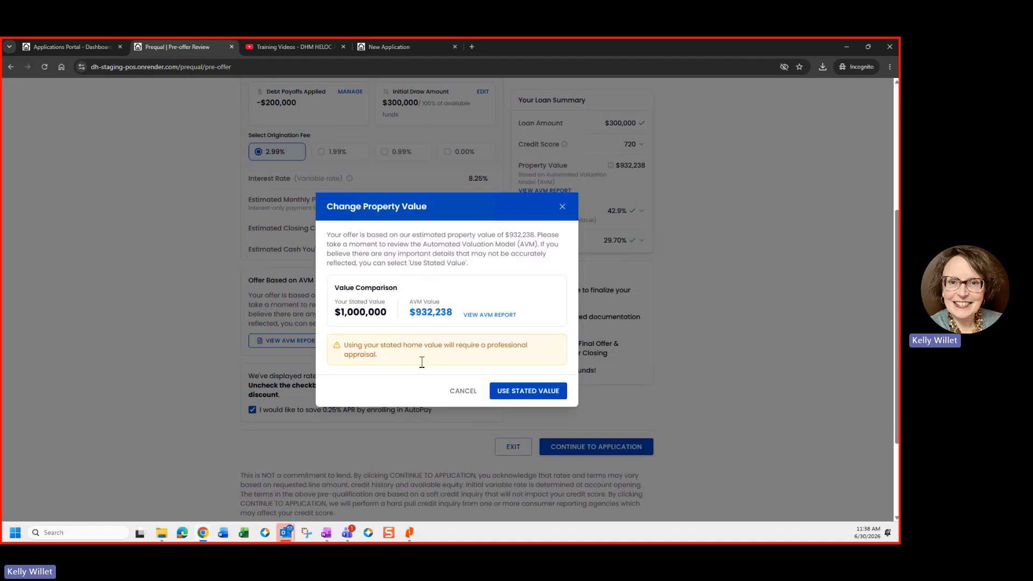
left_click(463, 393)
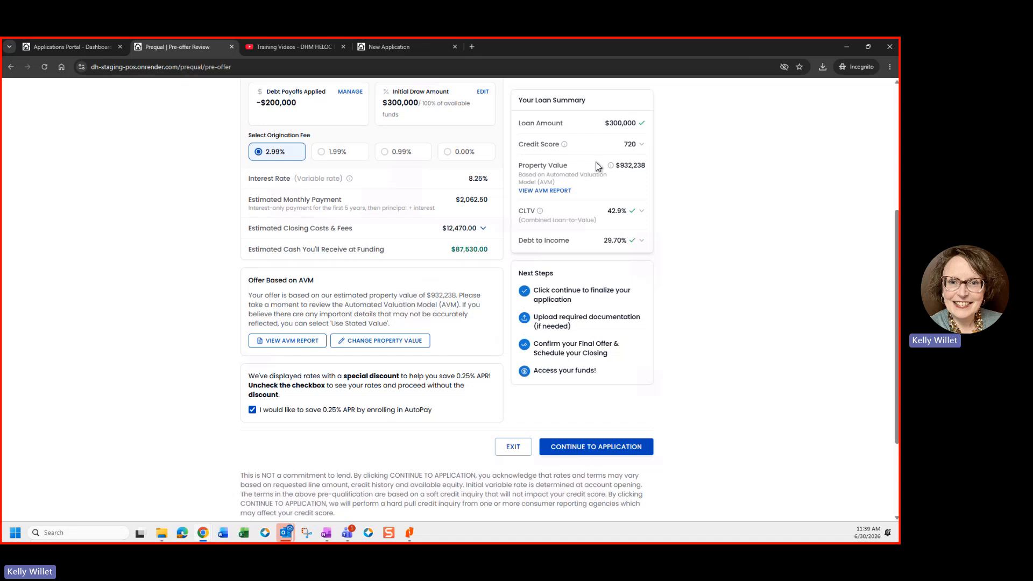
scroll(596, 167, "up", 1)
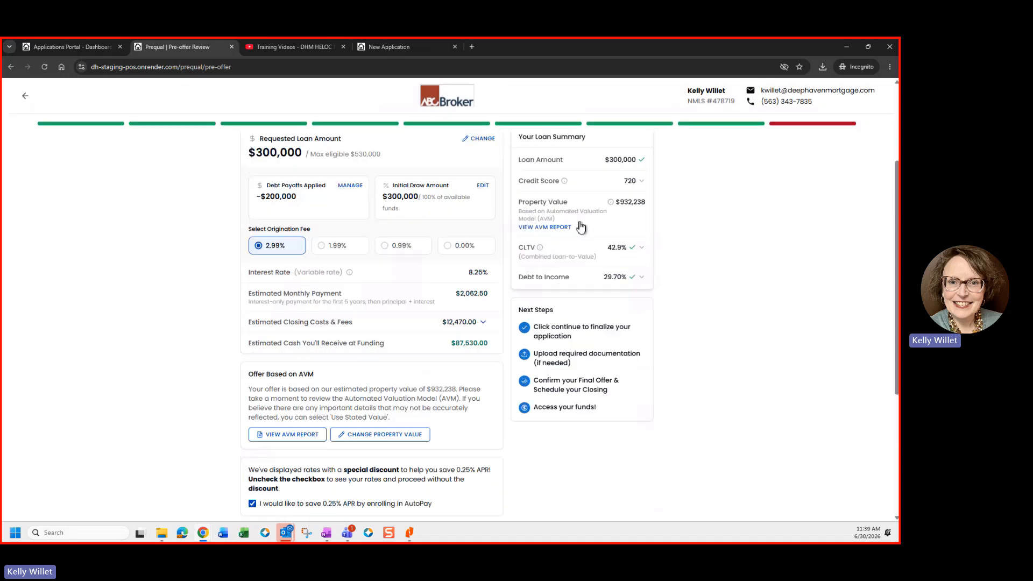
scroll(606, 202, "up", 1)
scroll(554, 344, "up", 1)
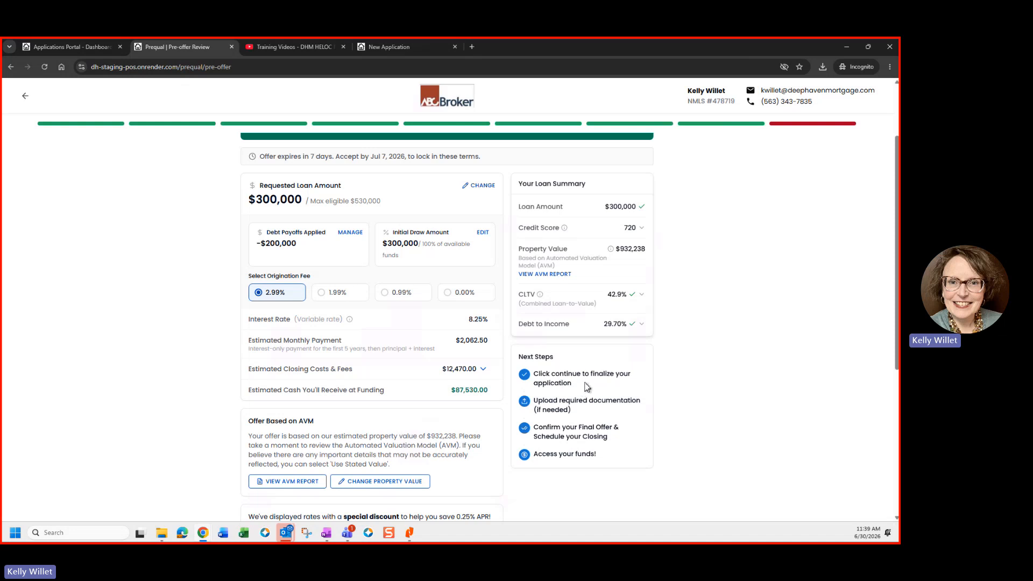
scroll(586, 386, "down", 3)
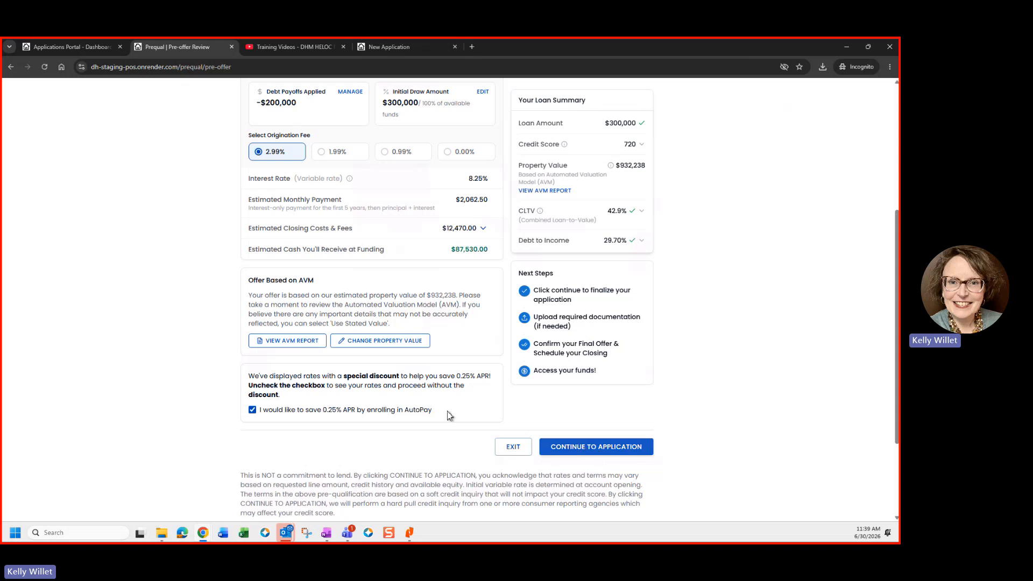
left_click(594, 448)
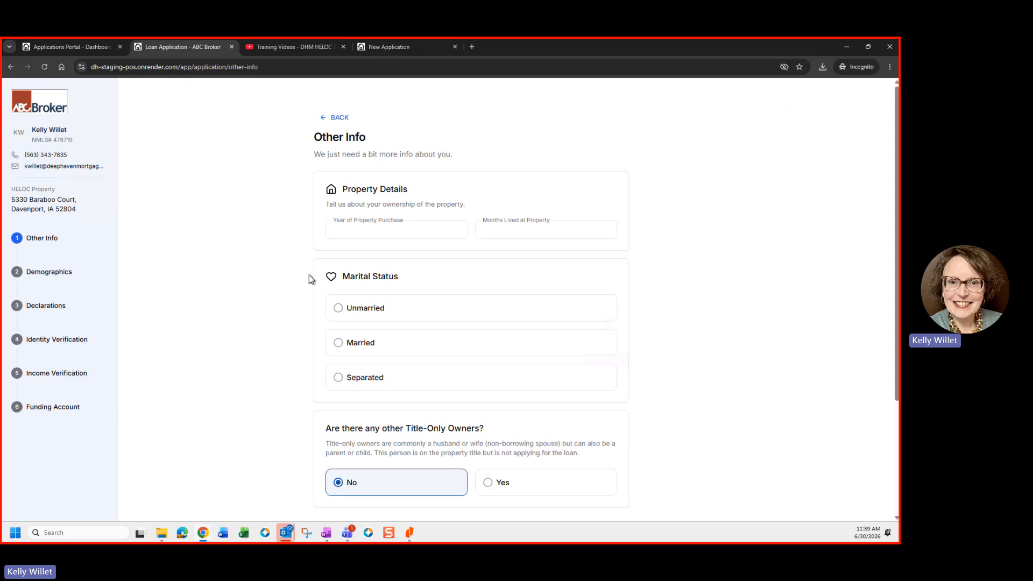
Step: Enter purchase year 2020 and 60 months lived, choose Unmarried, and submit Other Info
left_click(345, 230)
type("2020")
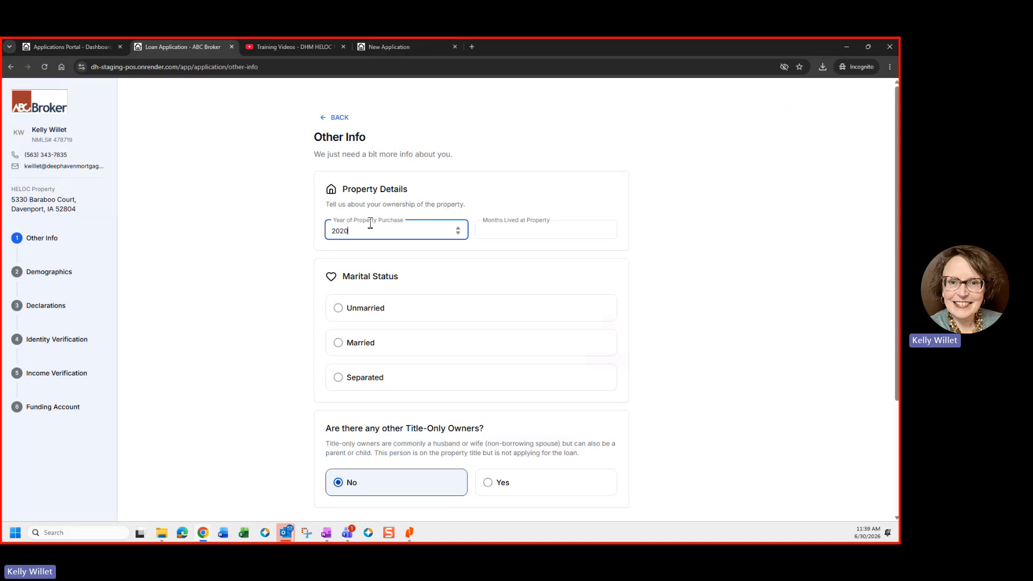
key("Tab")
type("60")
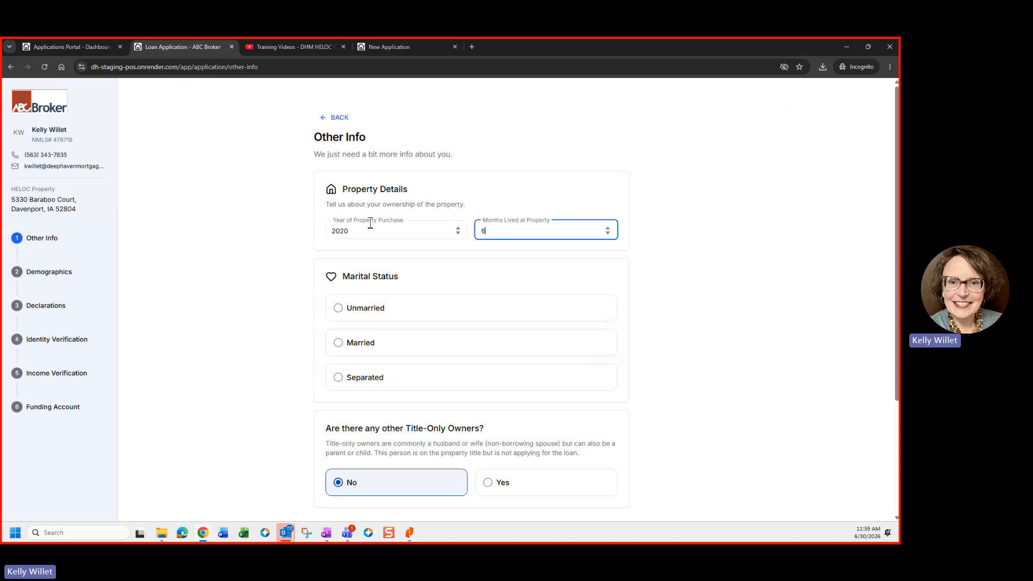
left_click(353, 311)
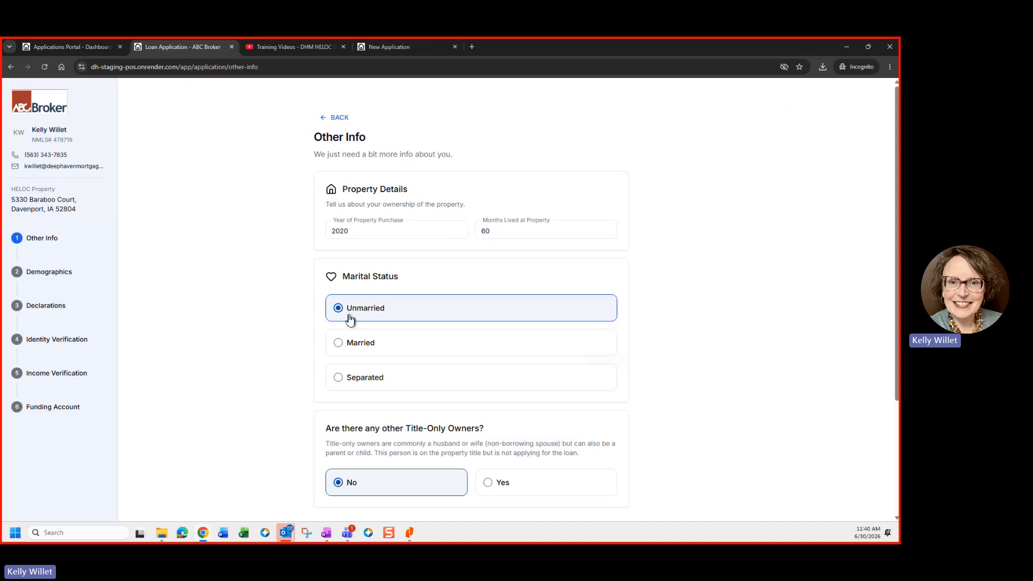
scroll(350, 319, "down", 1)
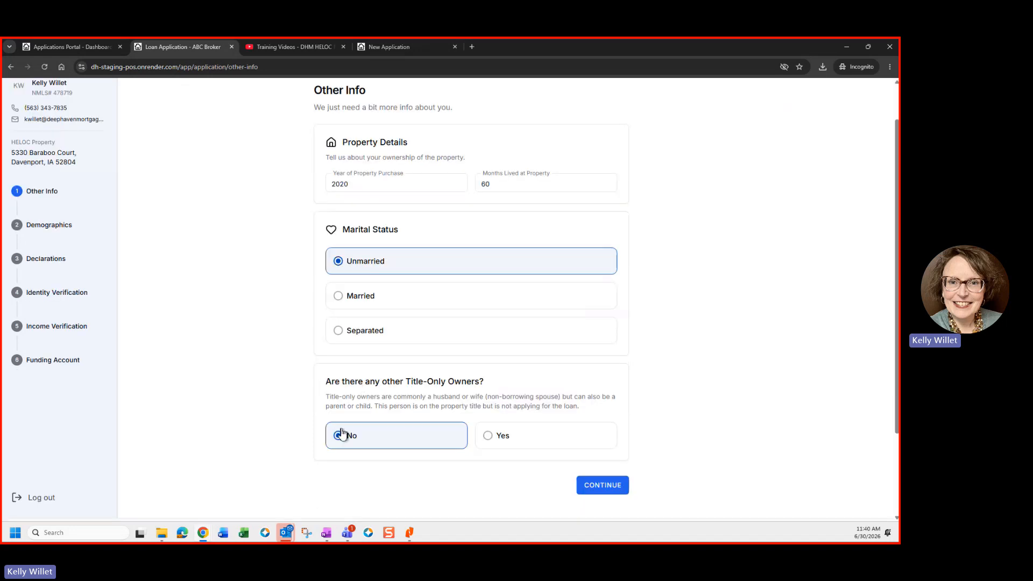
left_click(597, 488)
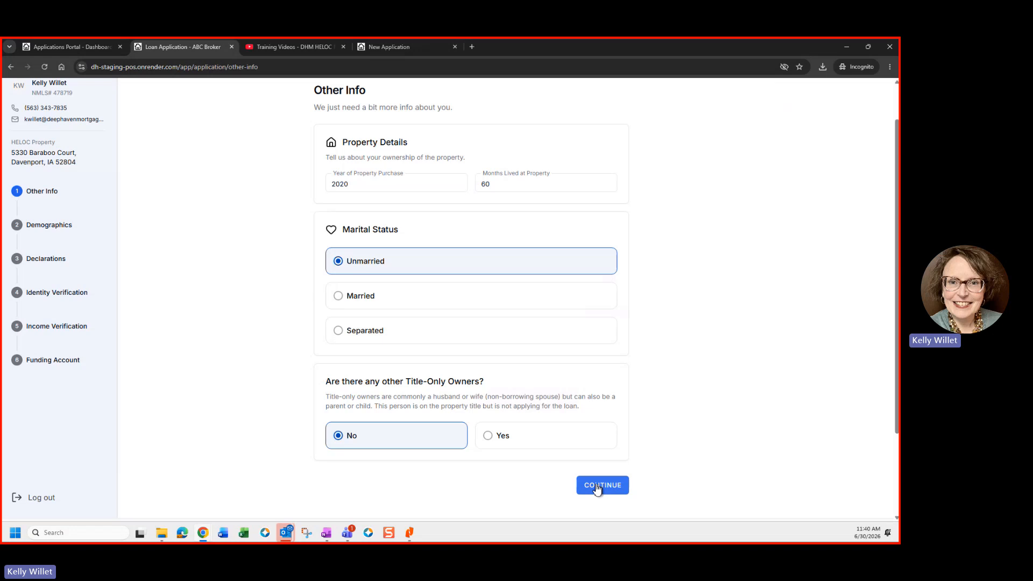
left_click(597, 487)
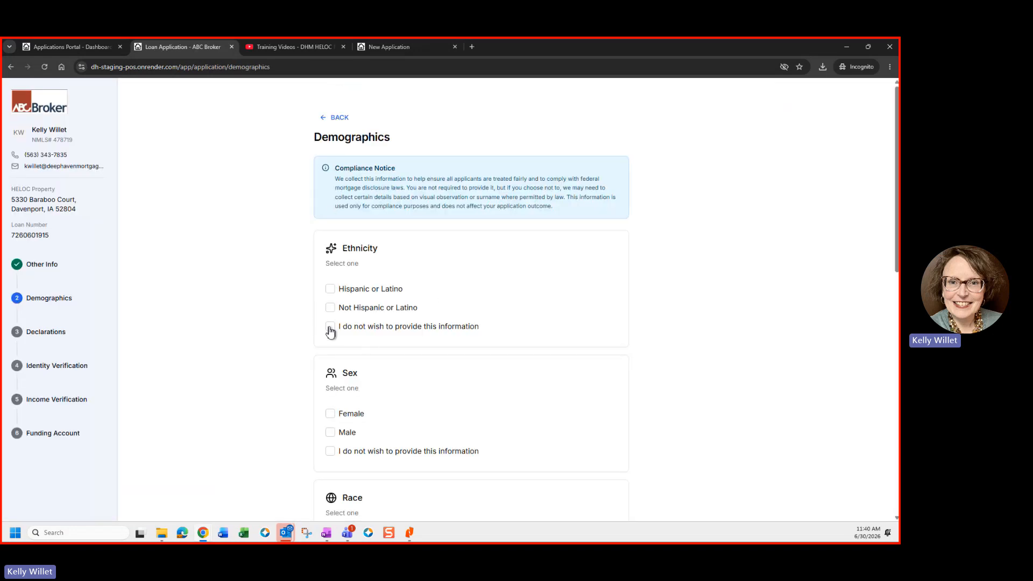
Step: Decline to provide ethnicity, sex and race information
left_click(330, 327)
scroll(434, 348, "down", 3)
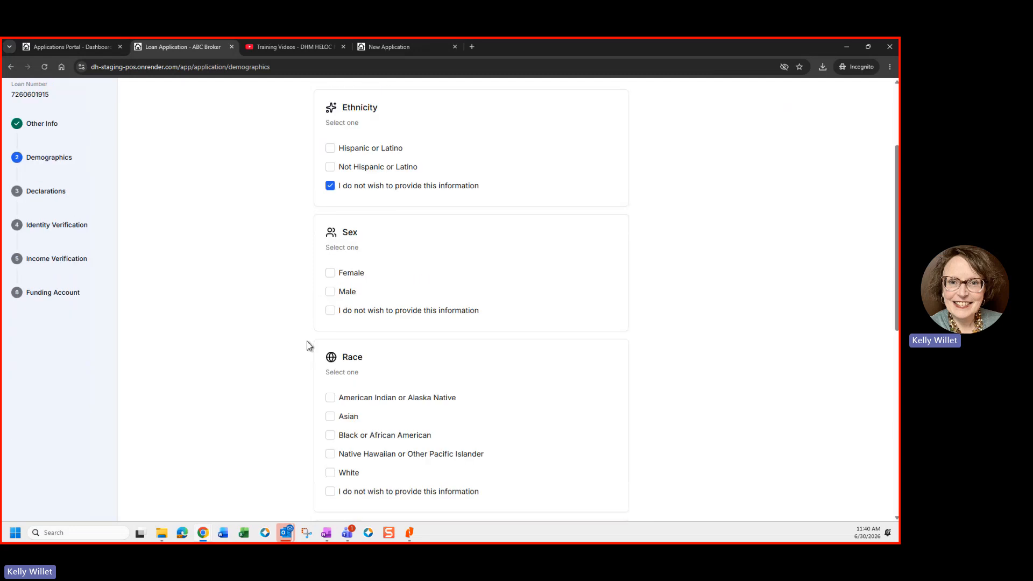
left_click(358, 313)
scroll(322, 411, "down", 2)
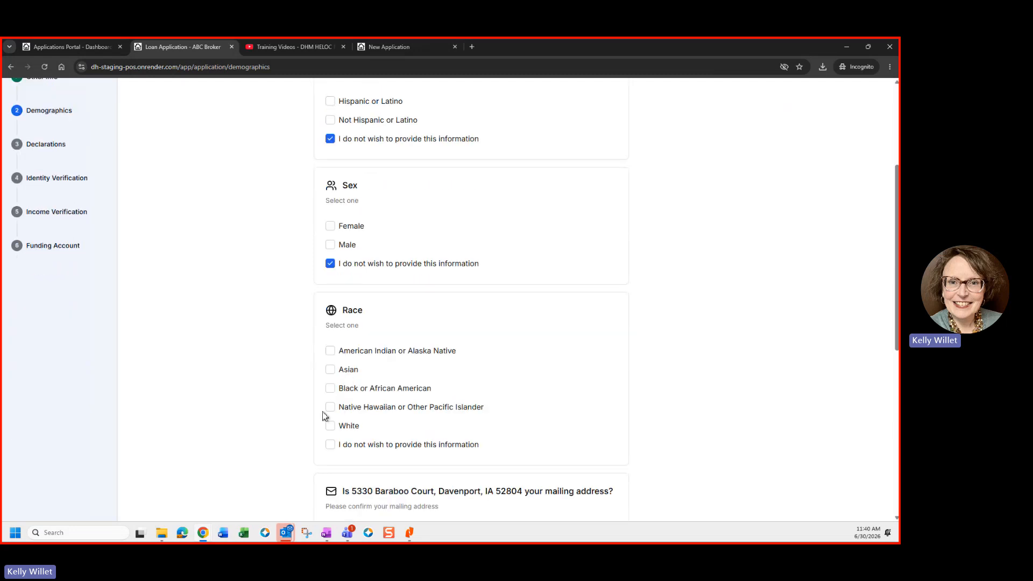
left_click(331, 398)
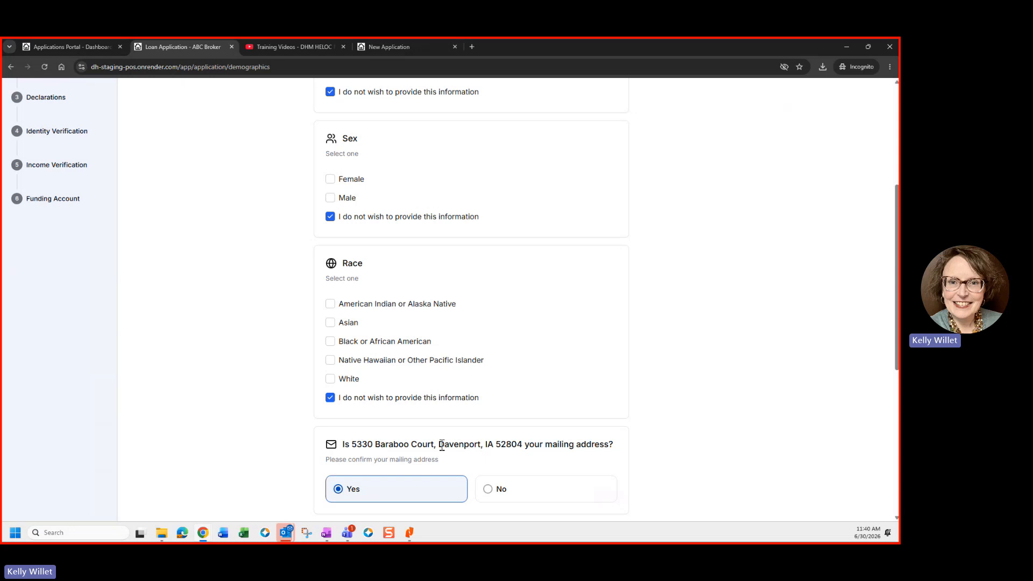
Step: Check the mailing address on file and confirm it with Yes
left_click_drag(439, 445, 357, 445)
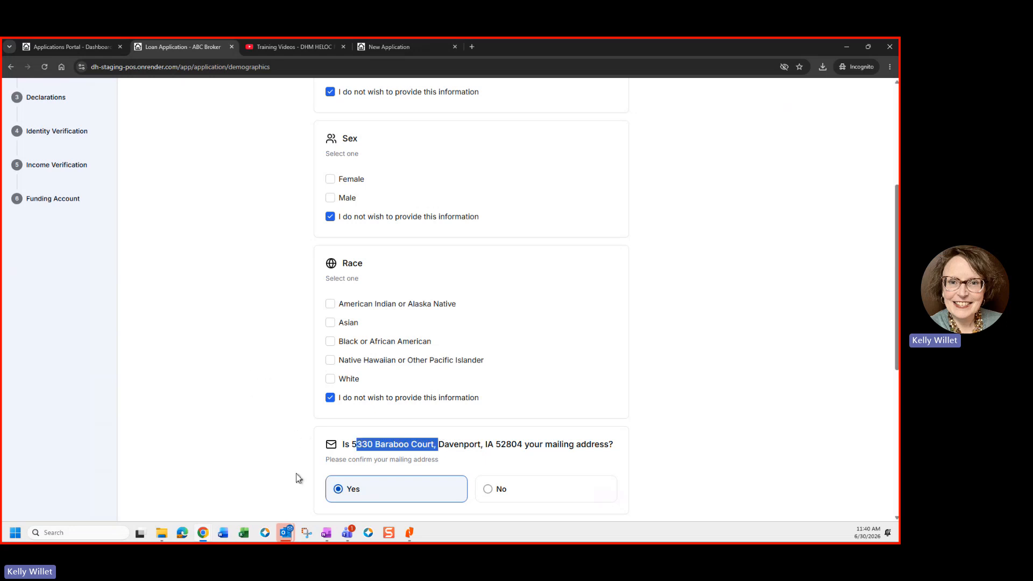
left_click(382, 457)
scroll(380, 443, "down", 2)
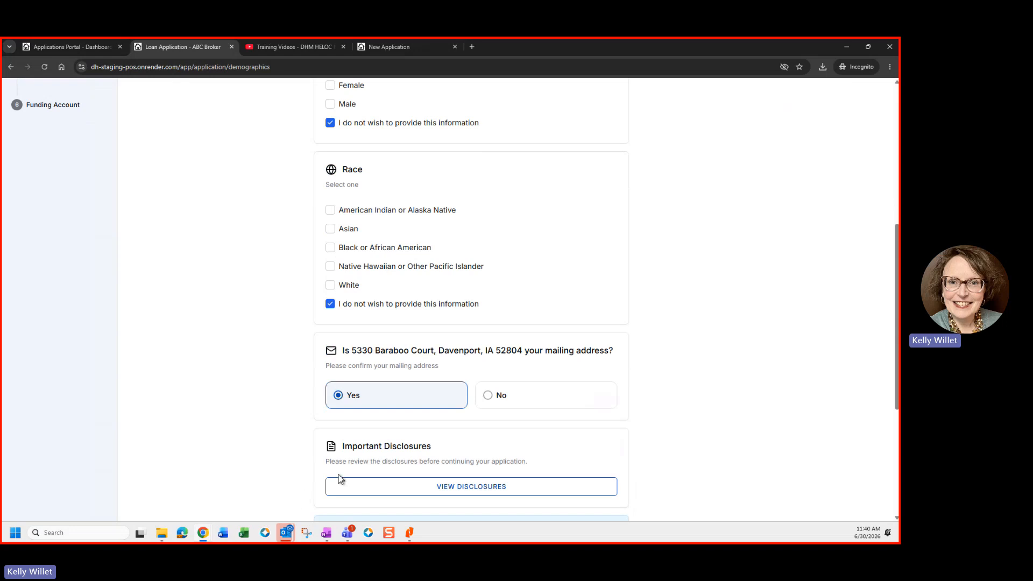
scroll(338, 475, "down", 1)
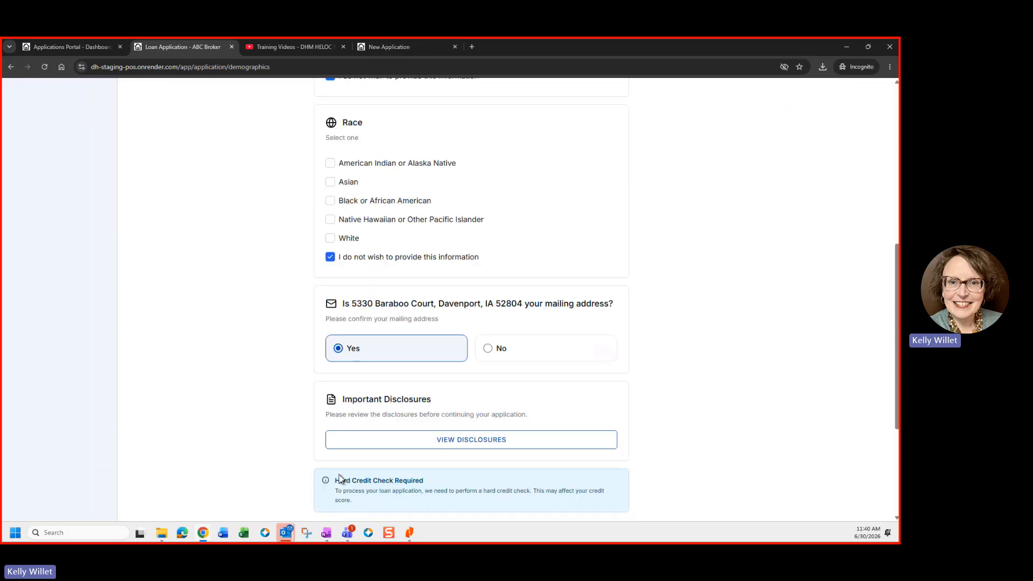
Step: Agree to the disclosures, authorize the hard credit check, and submit the Demographics page
left_click(496, 441)
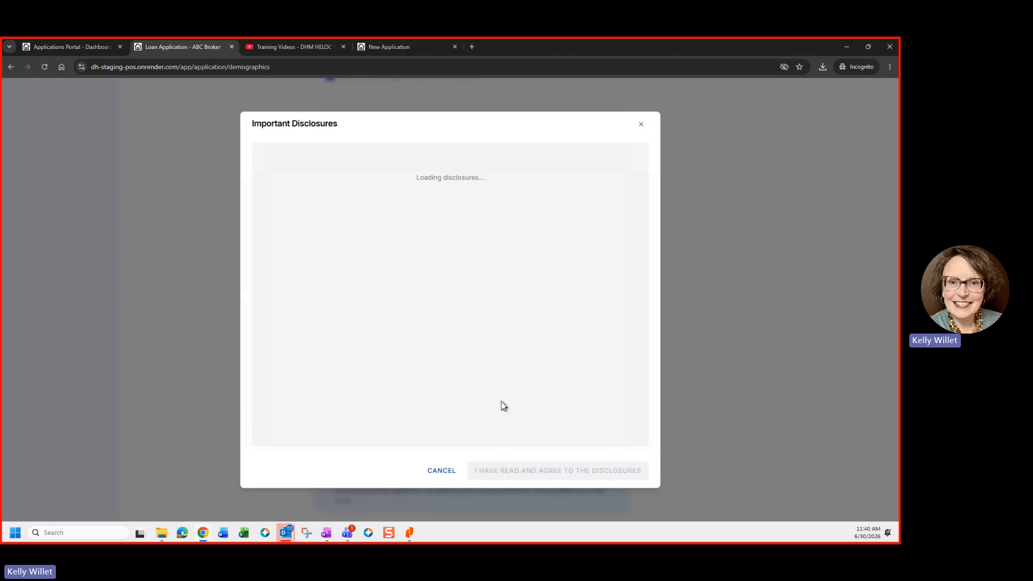
left_click_drag(647, 159, 677, 425)
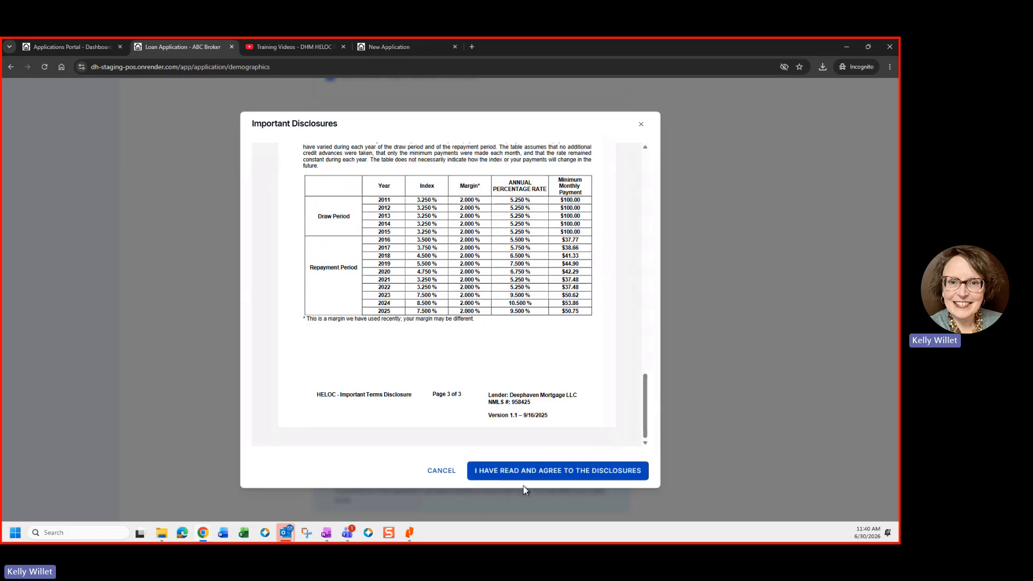
left_click(505, 478)
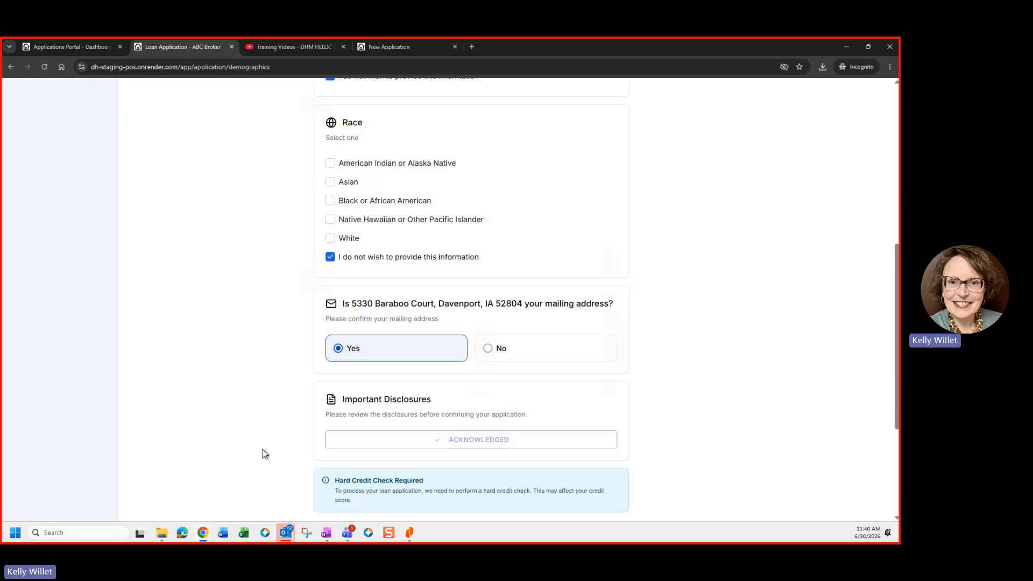
scroll(265, 454, "down", 2)
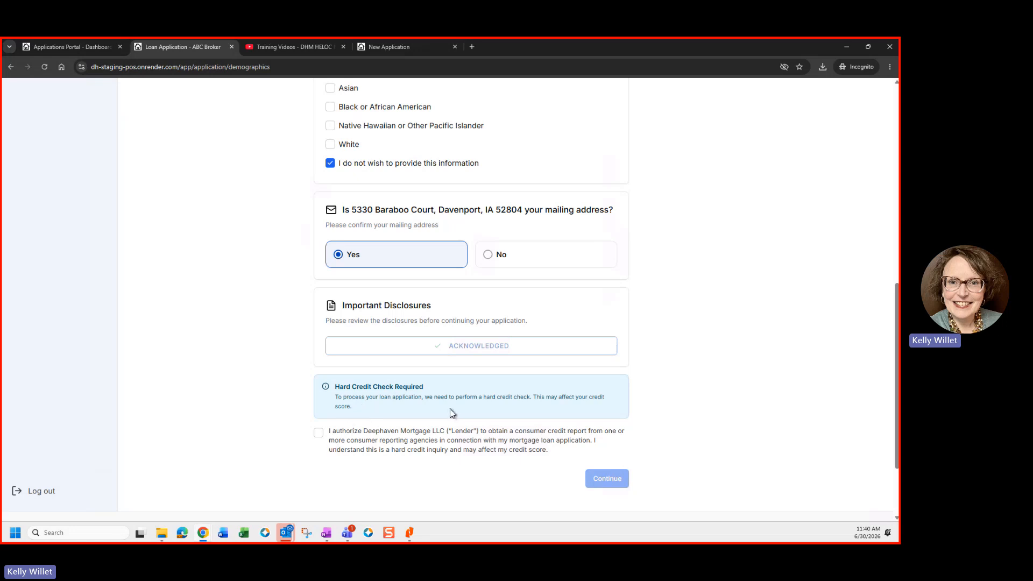
left_click(319, 434)
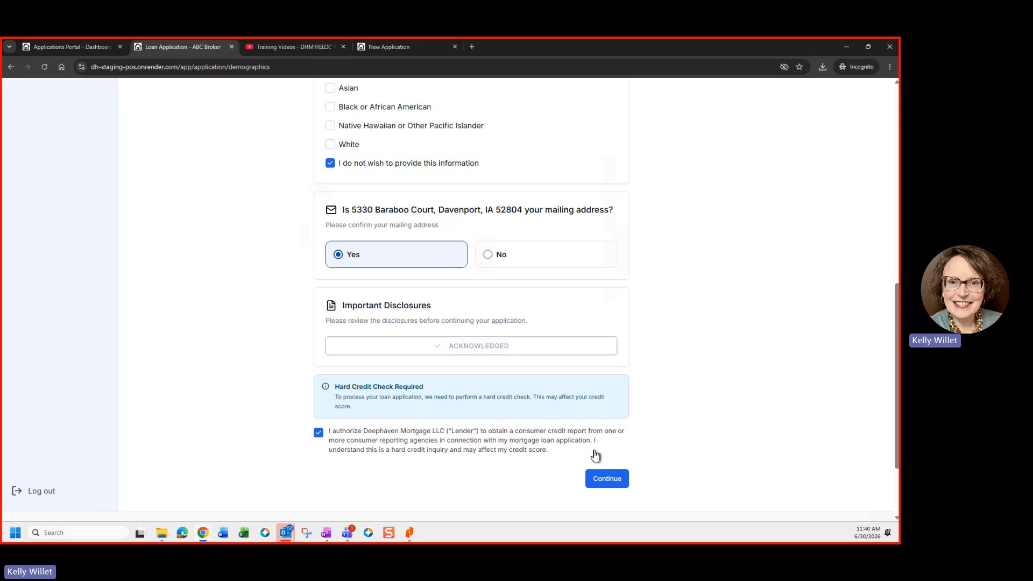
left_click(607, 479)
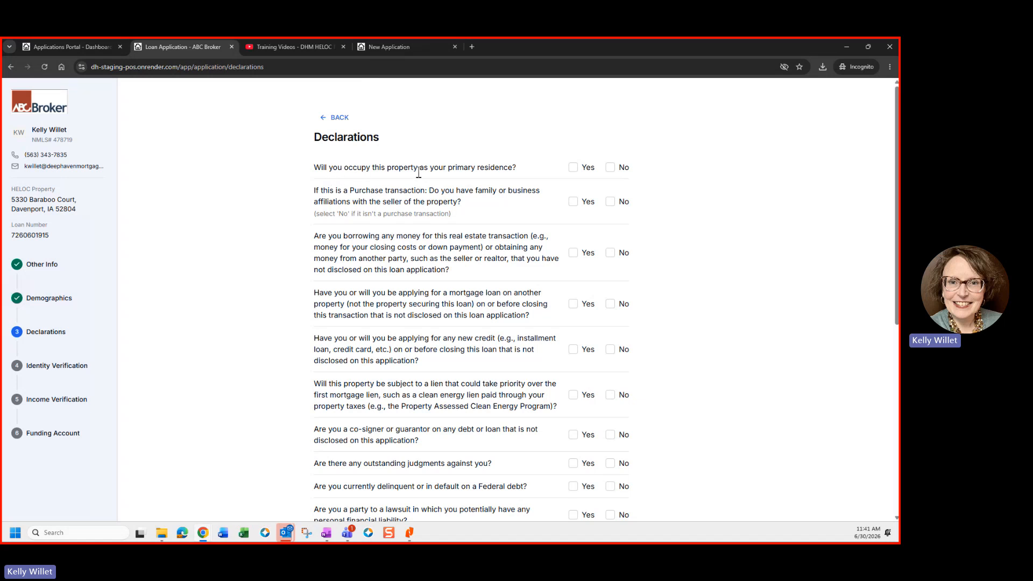
Step: Confirm primary residence, answer No to seller affiliation, and set Investment Property held Solely
left_click(572, 170)
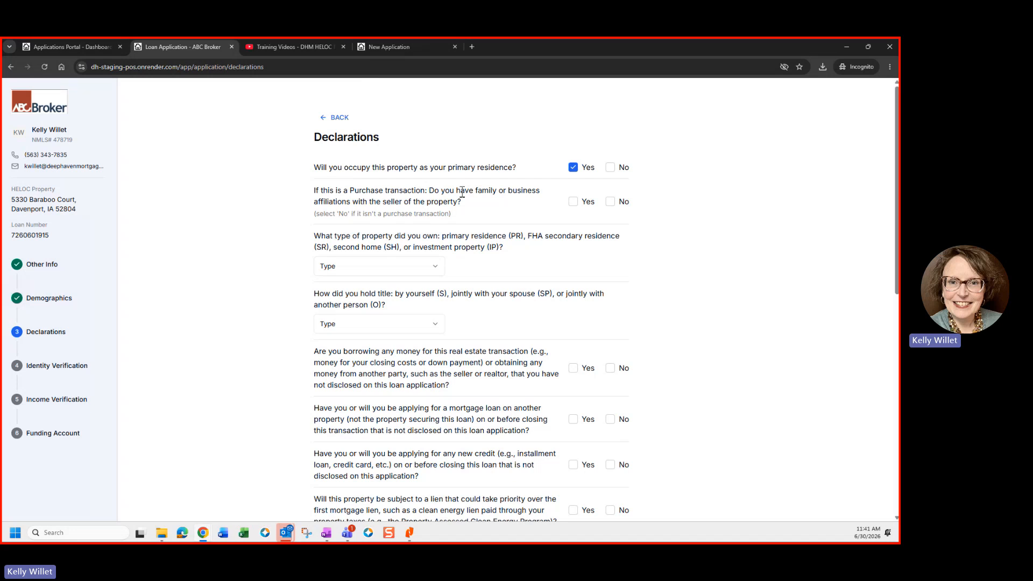
left_click(611, 203)
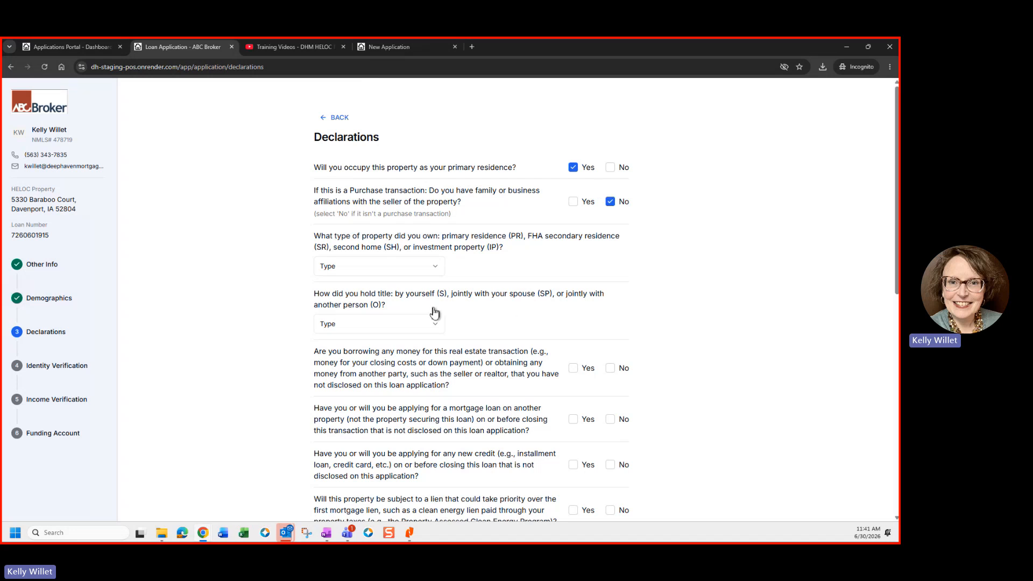
left_click(437, 269)
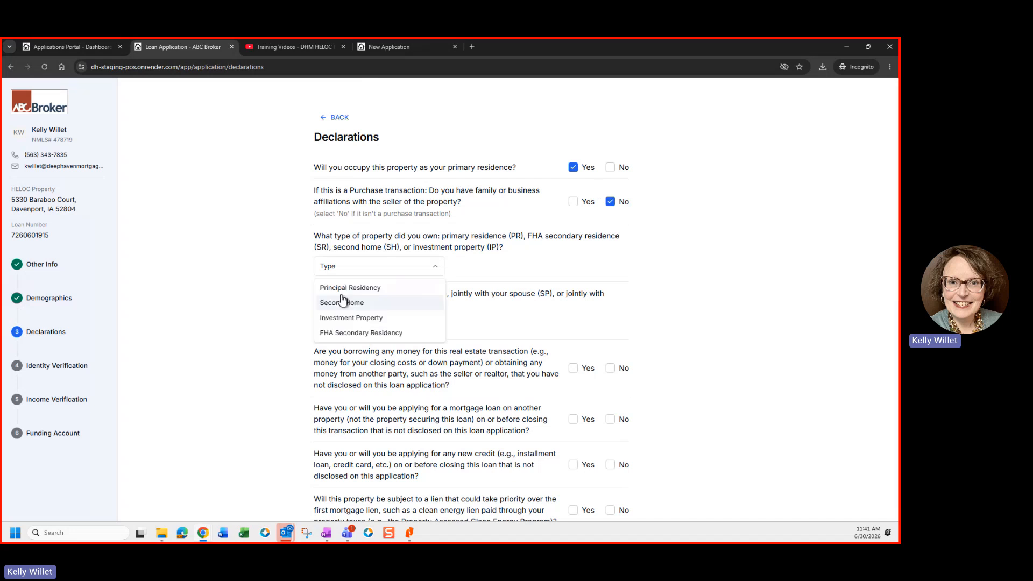
left_click(337, 318)
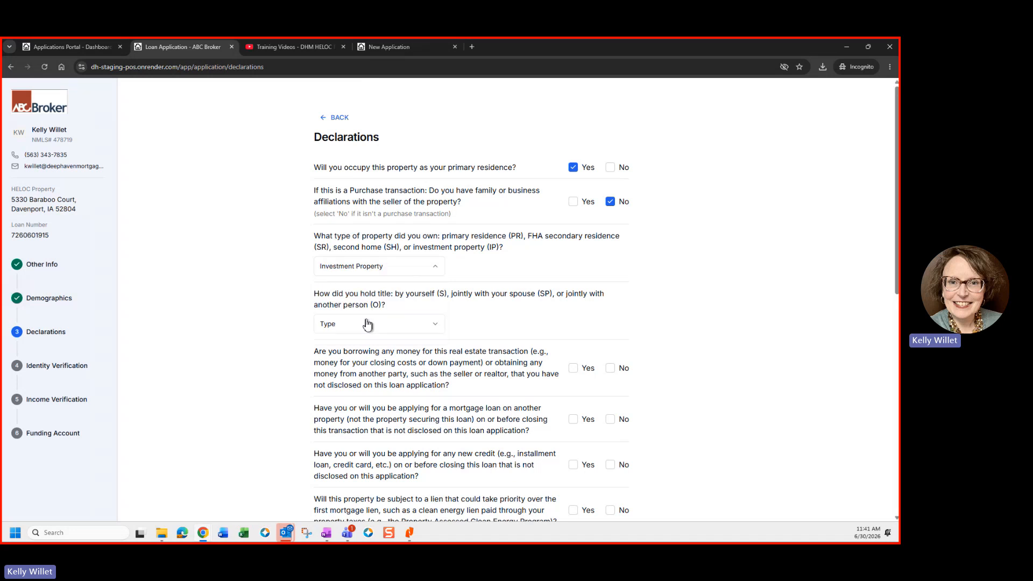
left_click(362, 325)
left_click(336, 349)
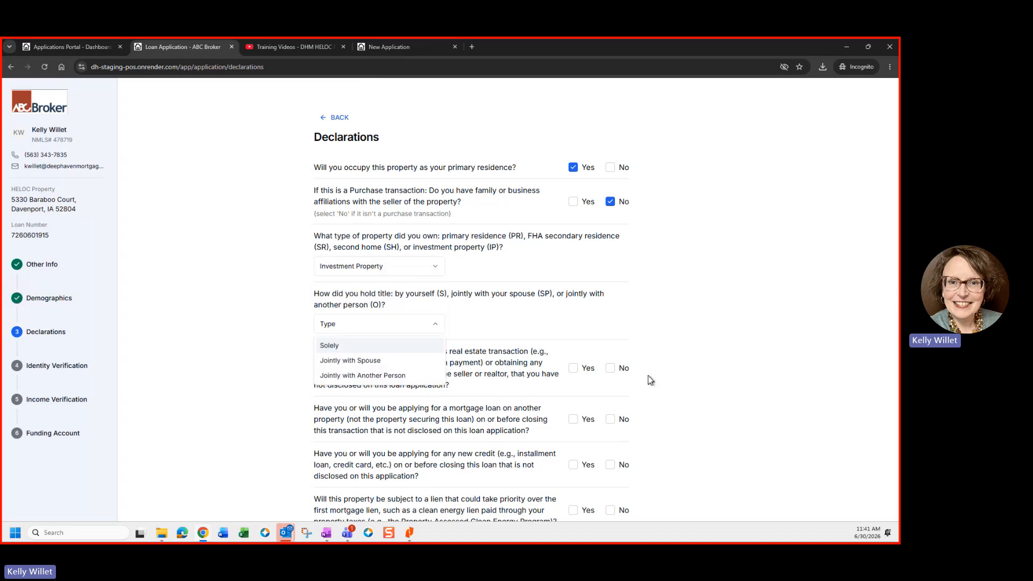
Step: Answer No to the borrowing, new credit, priority lien, judgment and co-signer questions
left_click(622, 423)
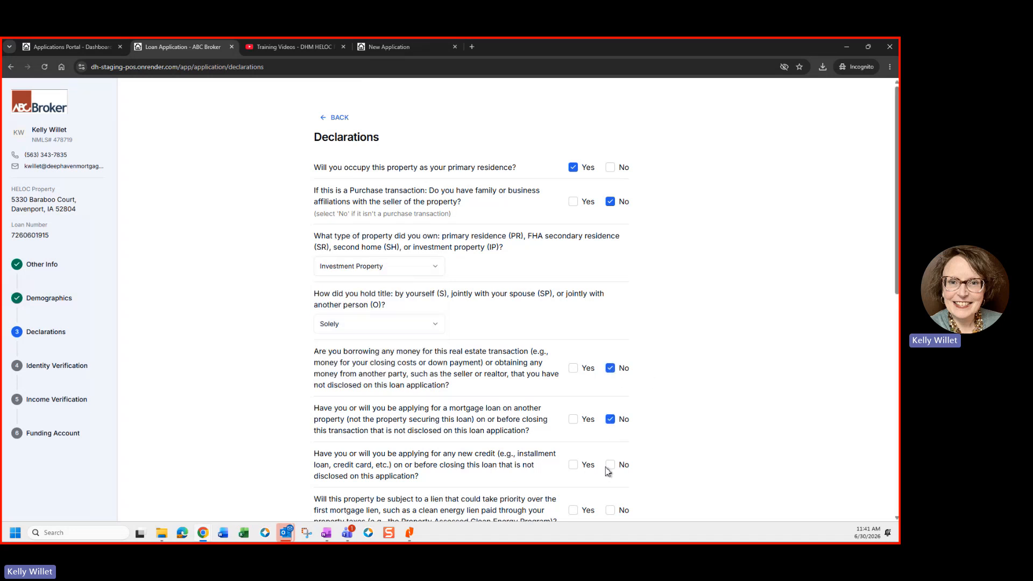
scroll(617, 466, "down", 2)
left_click(612, 371)
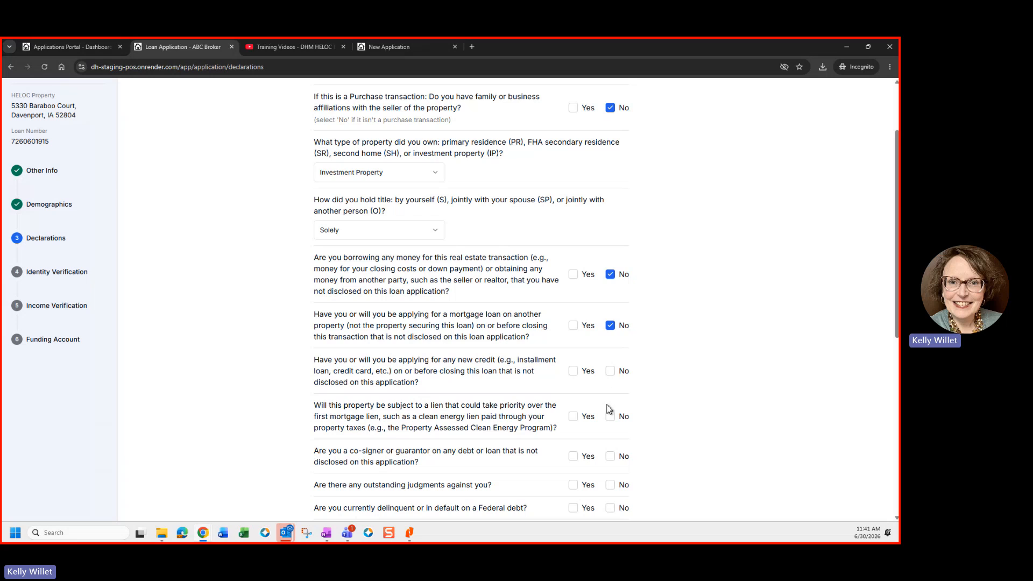
left_click(611, 417)
left_click(610, 485)
scroll(613, 430, "down", 1)
left_click(610, 402)
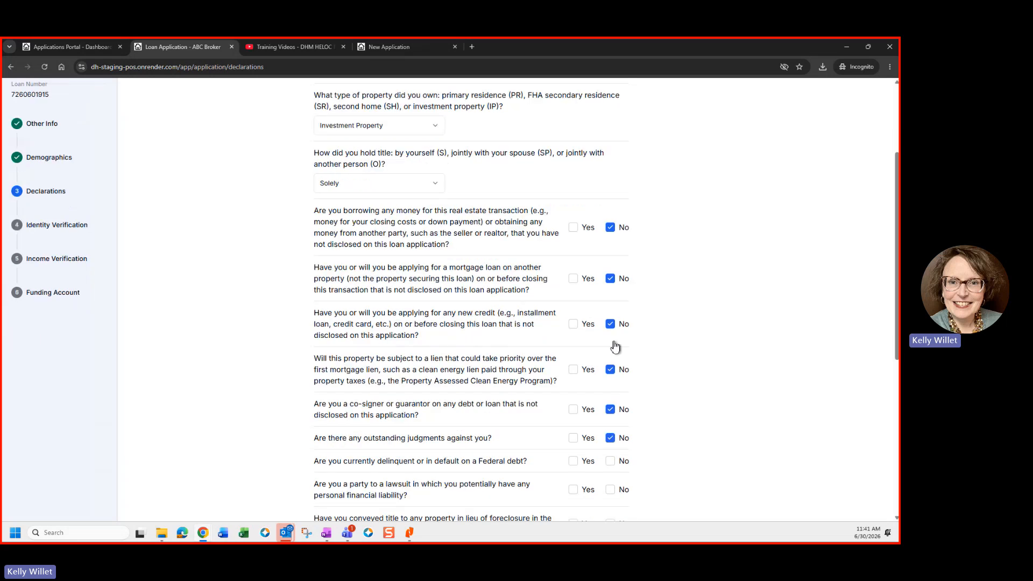
Step: Answer No to federal debt, lawsuit, deed-in-lieu, short sale, foreclosure, bankruptcy and military questions, then submit
scroll(611, 377, "down", 3)
left_click(610, 322)
left_click(610, 351)
left_click(610, 384)
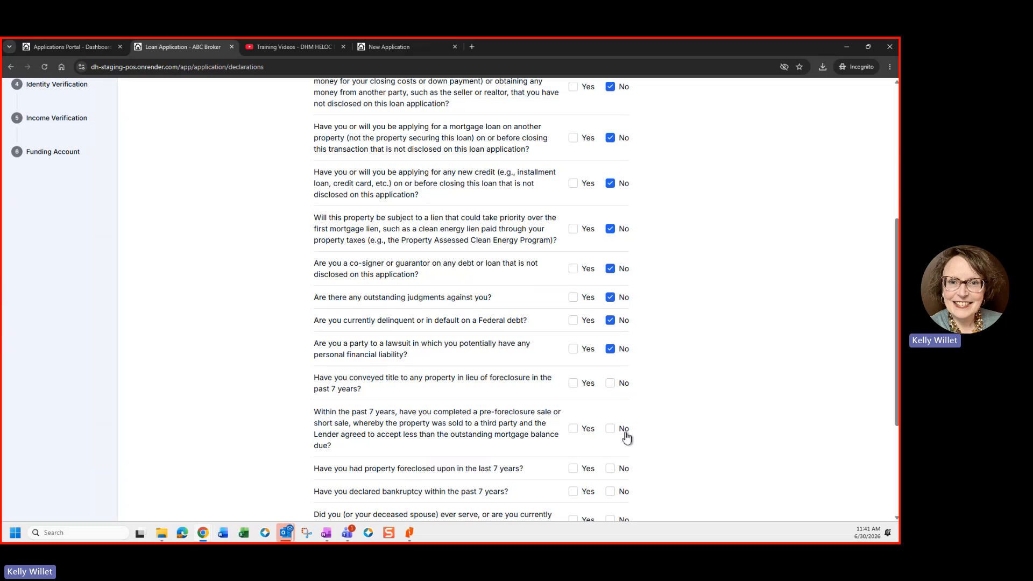
left_click(612, 431)
scroll(614, 434, "down", 2)
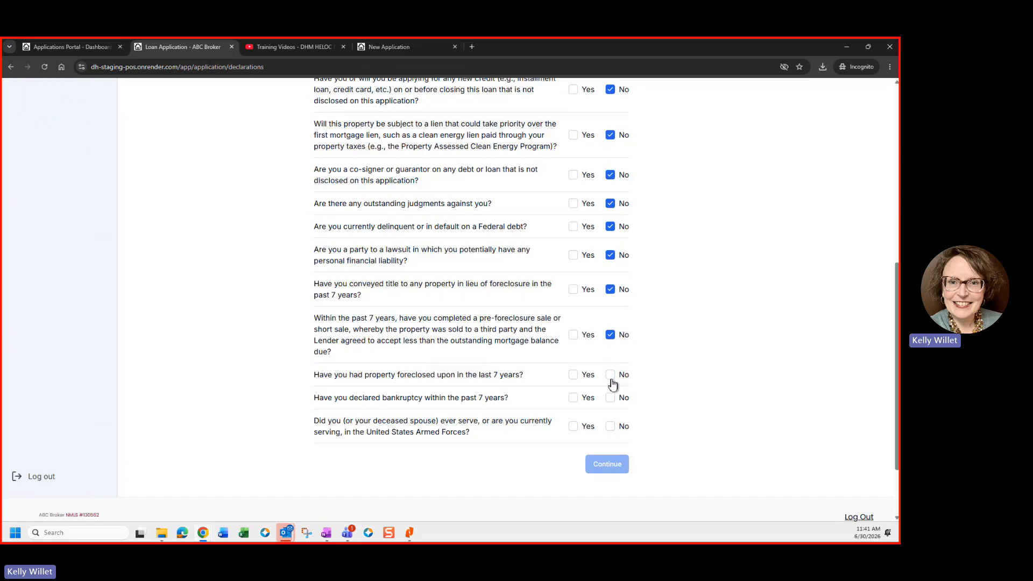
left_click(610, 375)
left_click(610, 398)
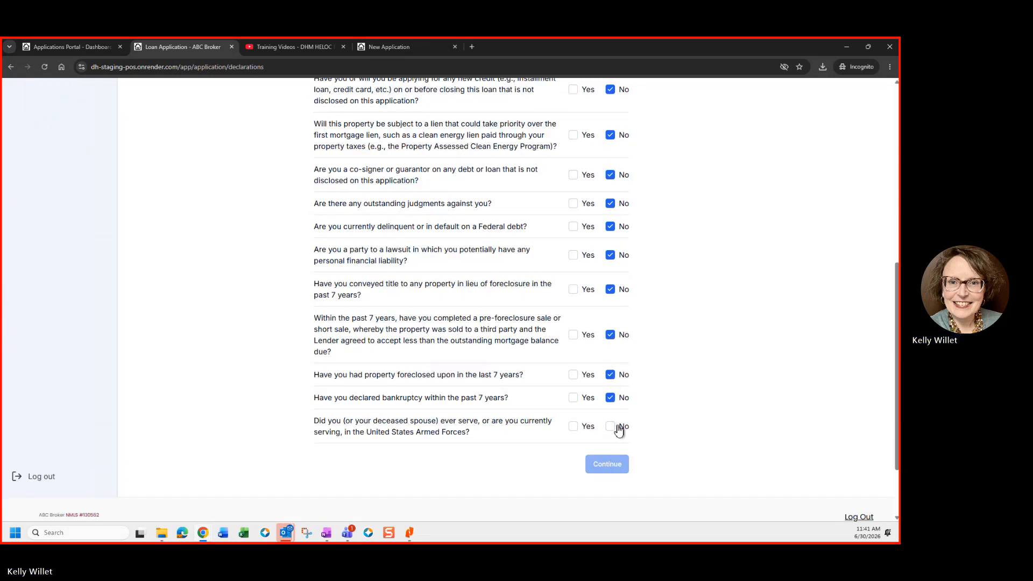
left_click(614, 428)
left_click(611, 467)
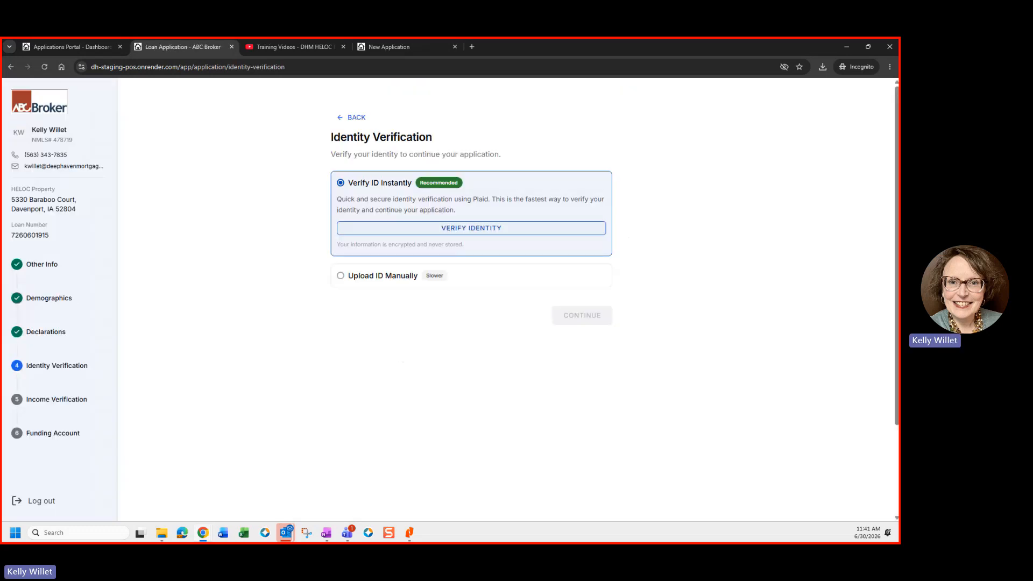
Step: Start instant ID verification, continue in the Plaid window, then close it
left_click(471, 232)
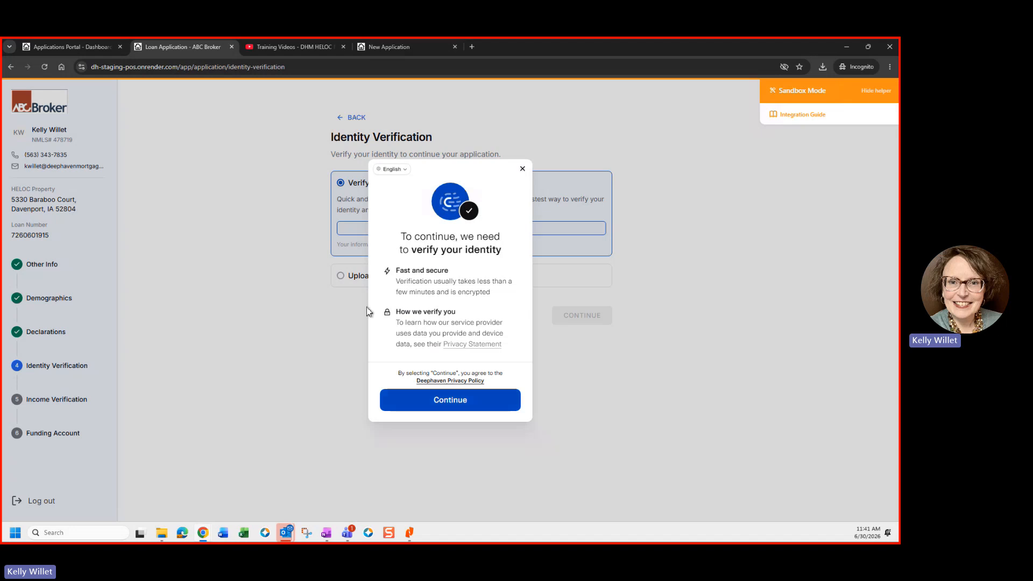
left_click(406, 402)
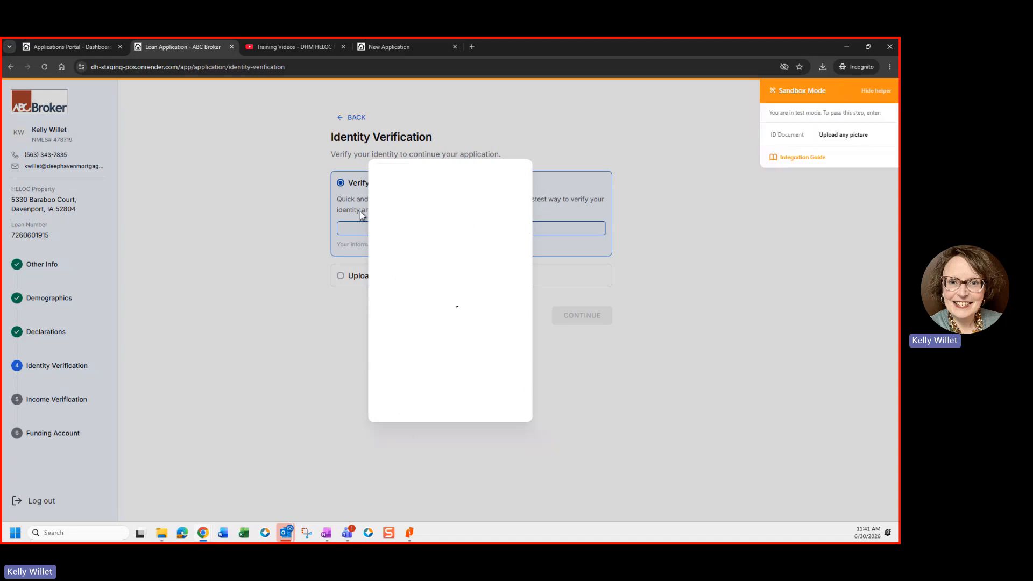
left_click(523, 169)
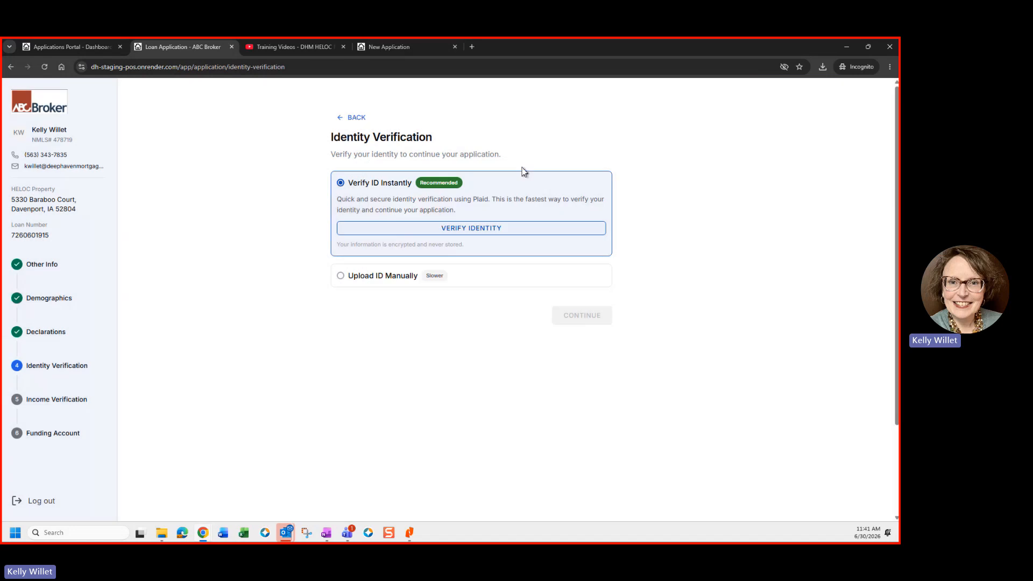
Step: Upload ID Front.pdf and ID back.pdf manually and continue to Income Verification
left_click(383, 275)
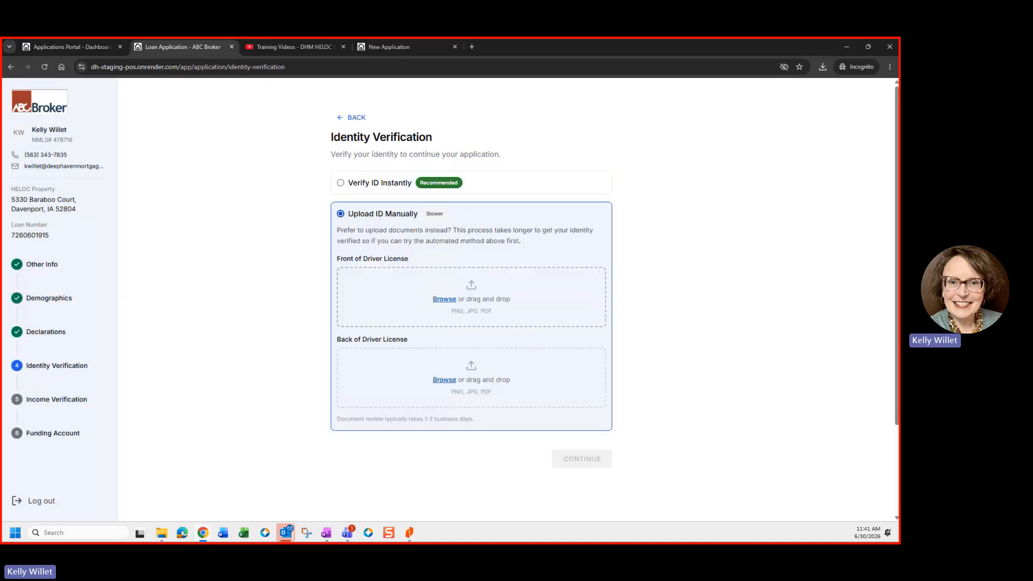
left_click_drag(5, 331, 364, 300)
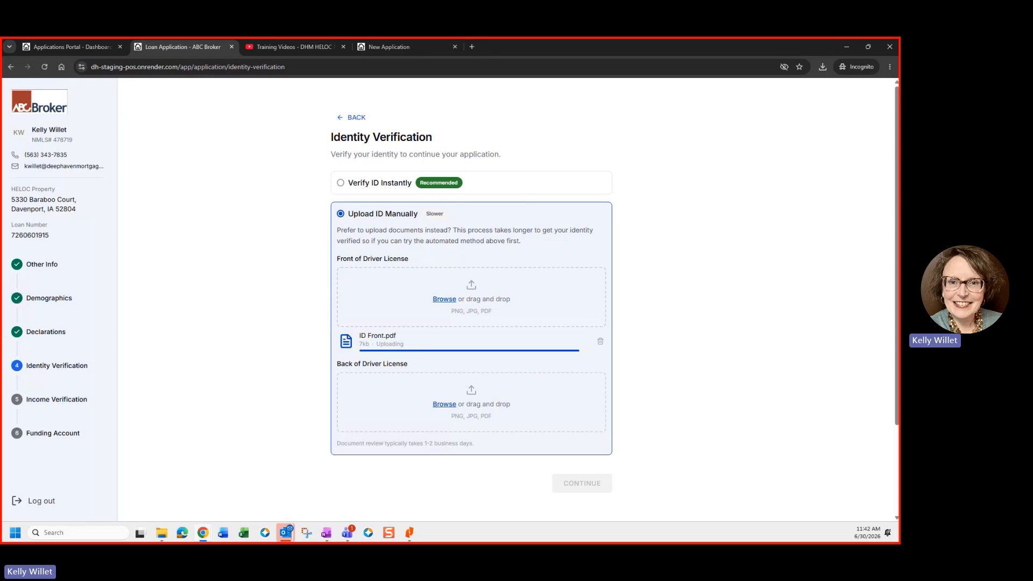
left_click_drag(4, 427, 440, 401)
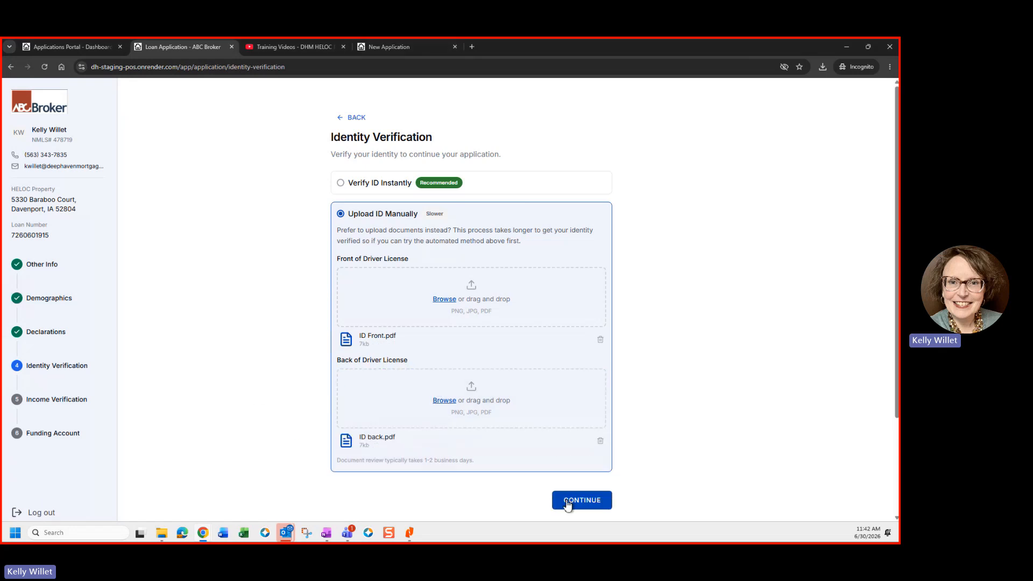
left_click(567, 502)
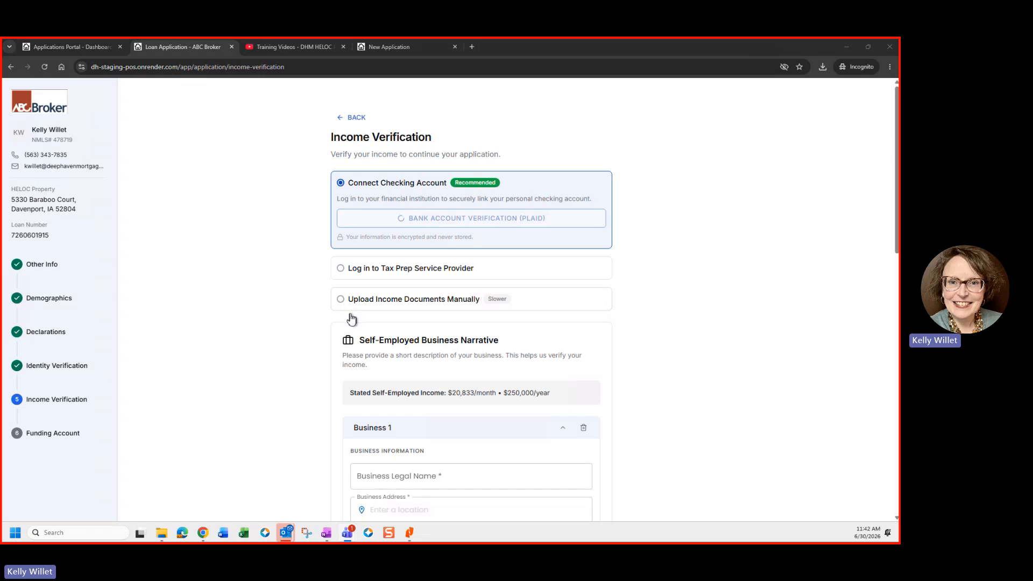
Step: Start Plaid bank account verification and submit the sandbox phone number
scroll(348, 323, "down", 2)
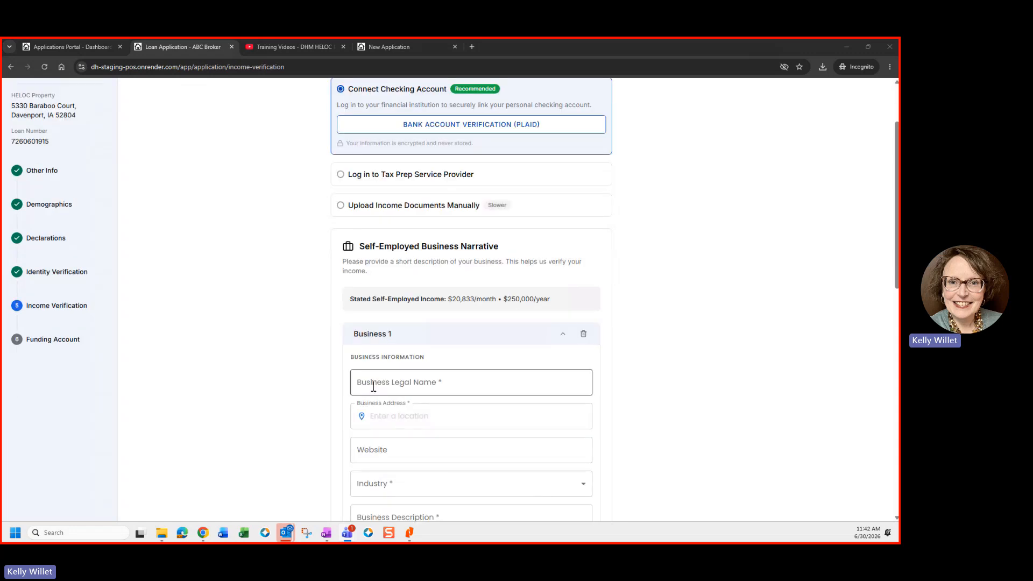
left_click(355, 299)
scroll(360, 371, "up", 1)
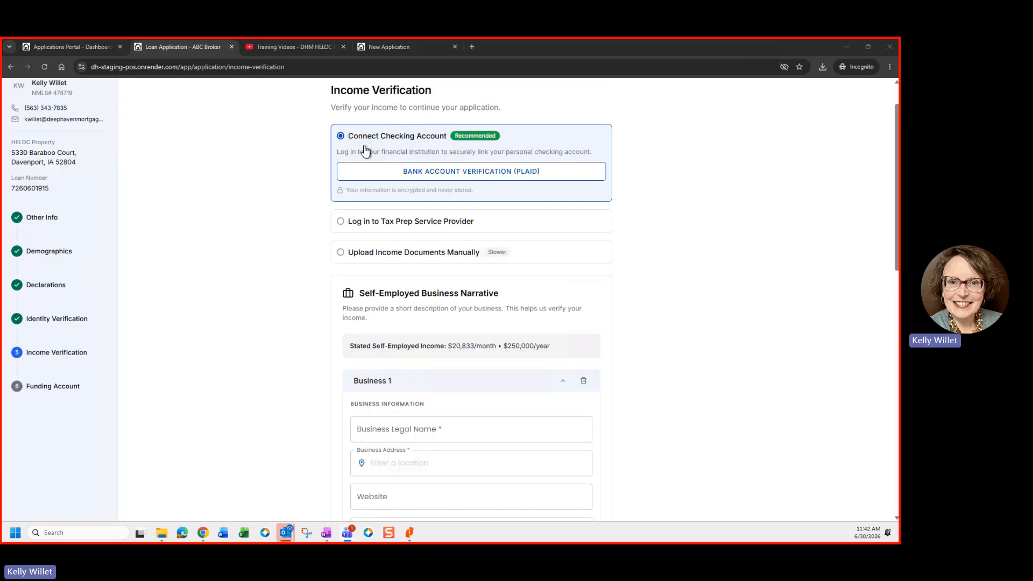
left_click(408, 172)
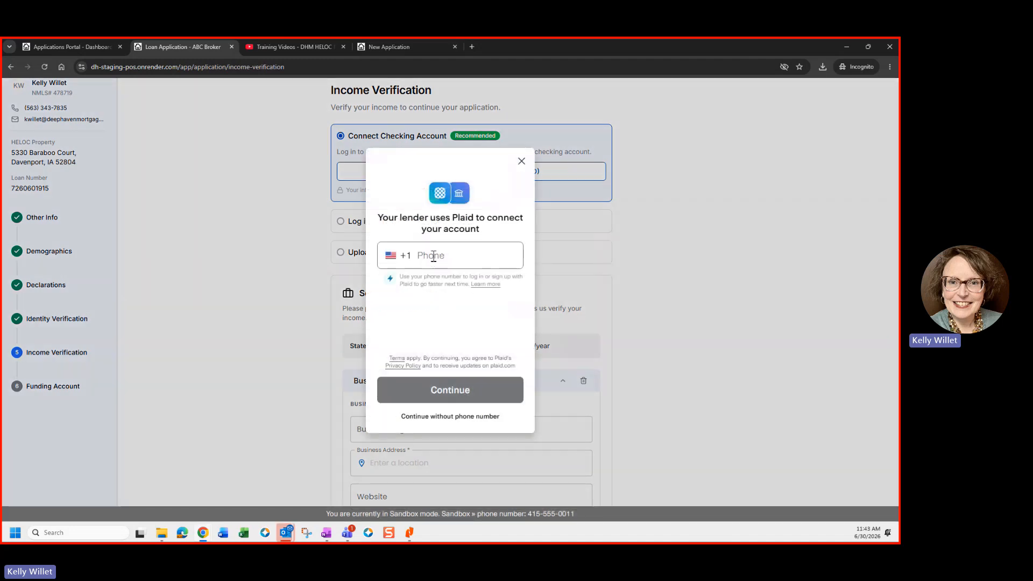
type("41")
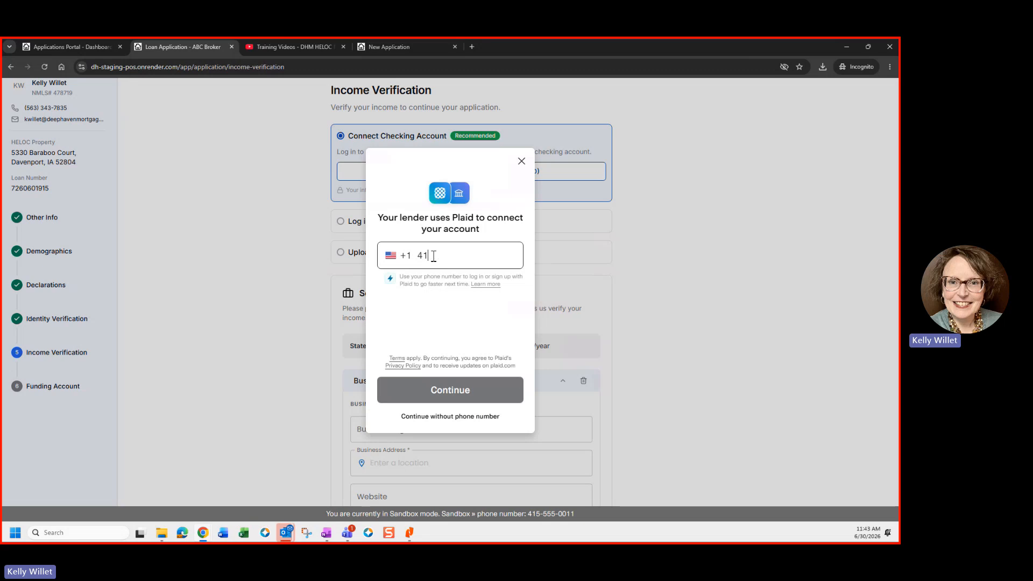
type("5) 555-0011")
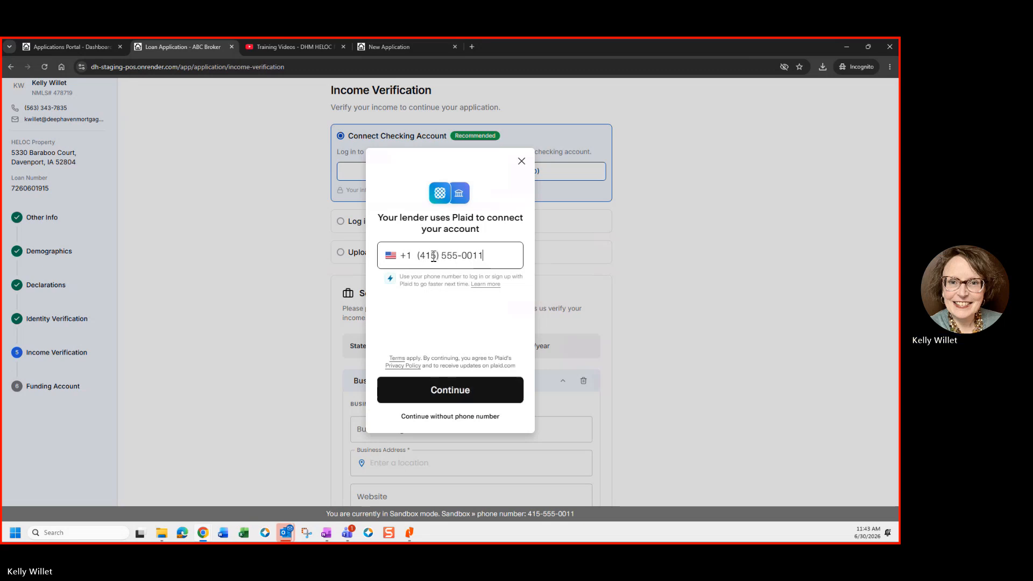
left_click(471, 398)
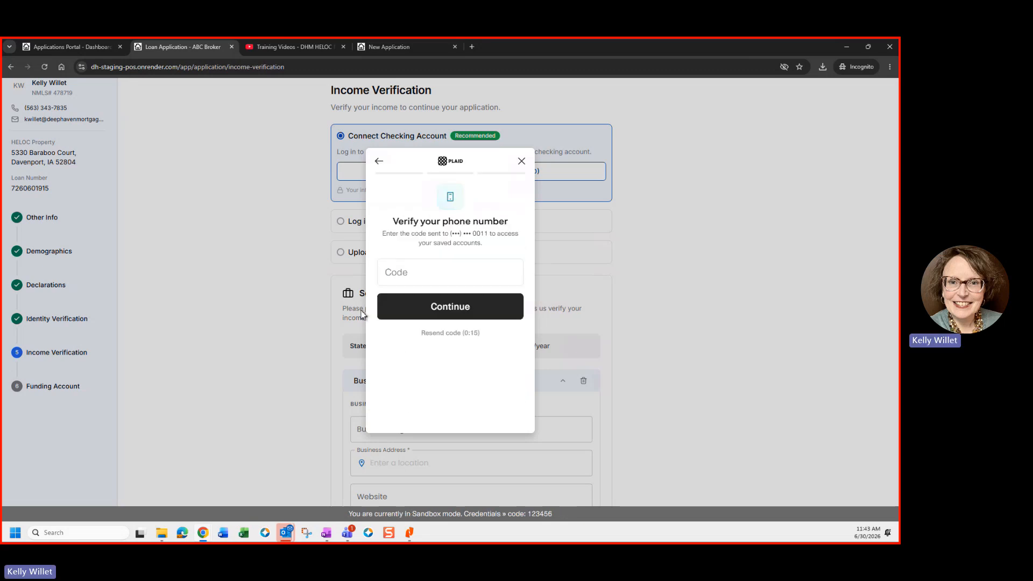
Step: Enter the phone verification code, choose U.S. Bank, and continue to its login
left_click(395, 278)
type("123456")
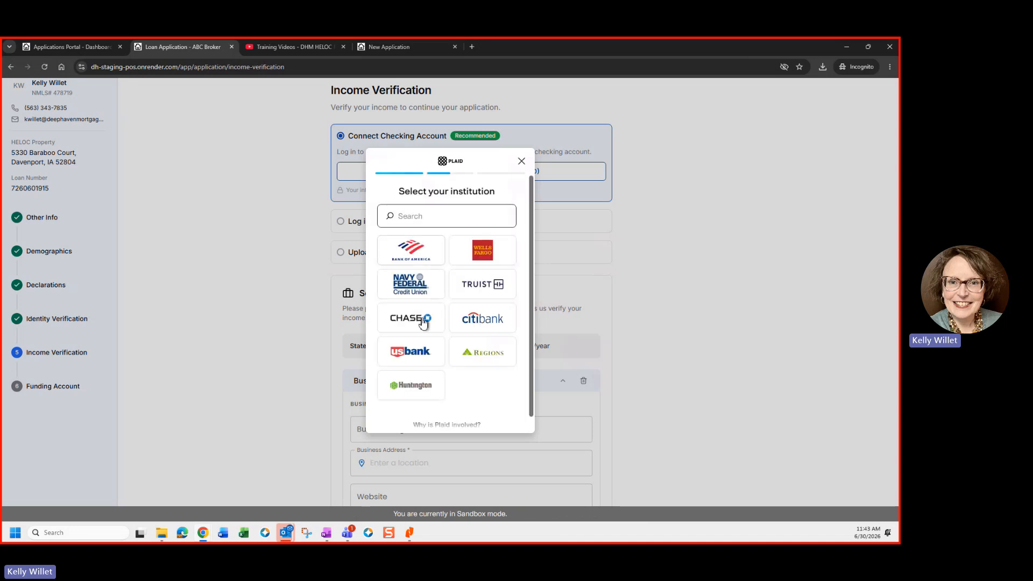
left_click(416, 355)
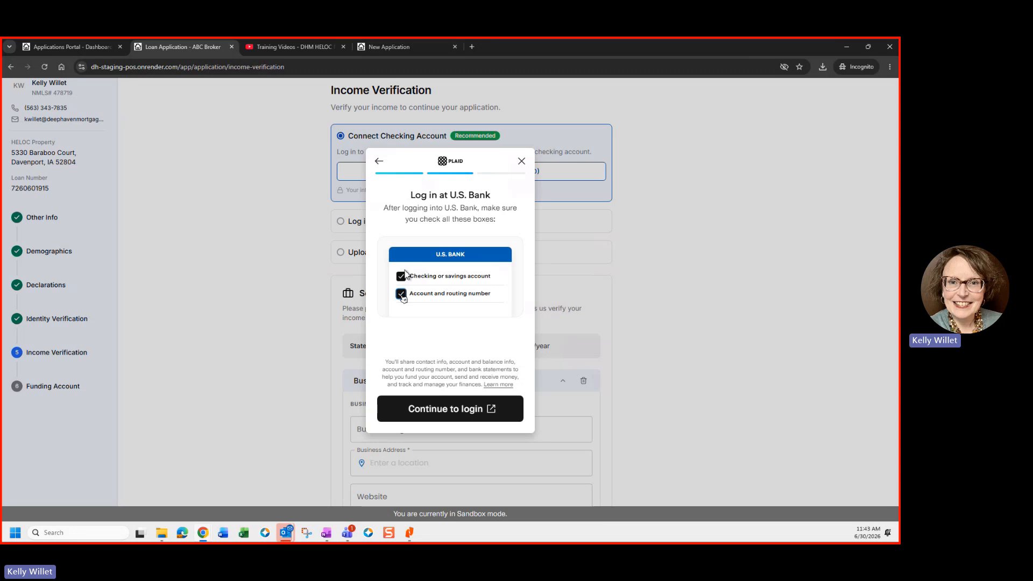
left_click(452, 414)
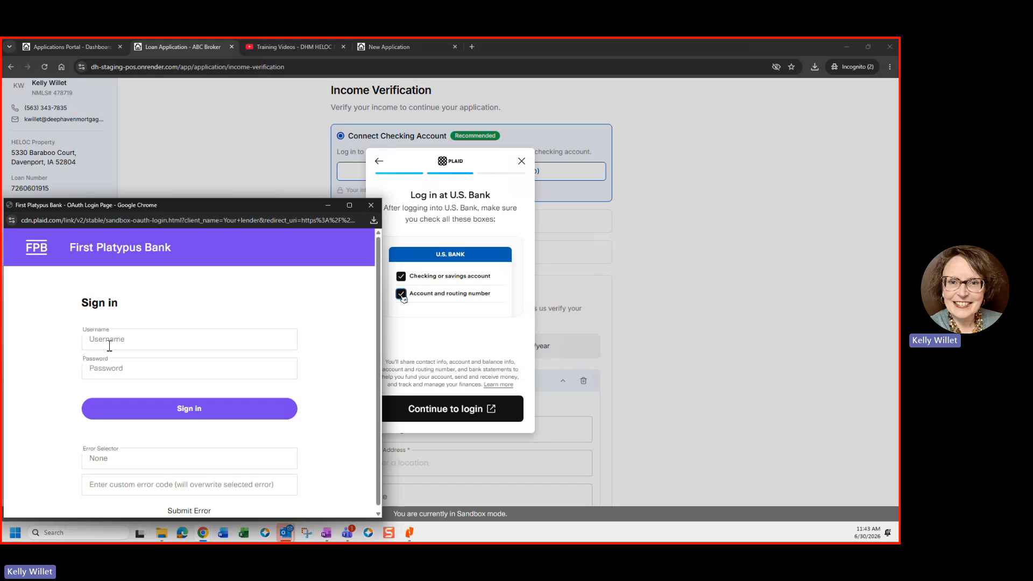
Step: Sign in to First Platypus Bank with the sandbox username and submit the security code
left_click(109, 346)
type("use")
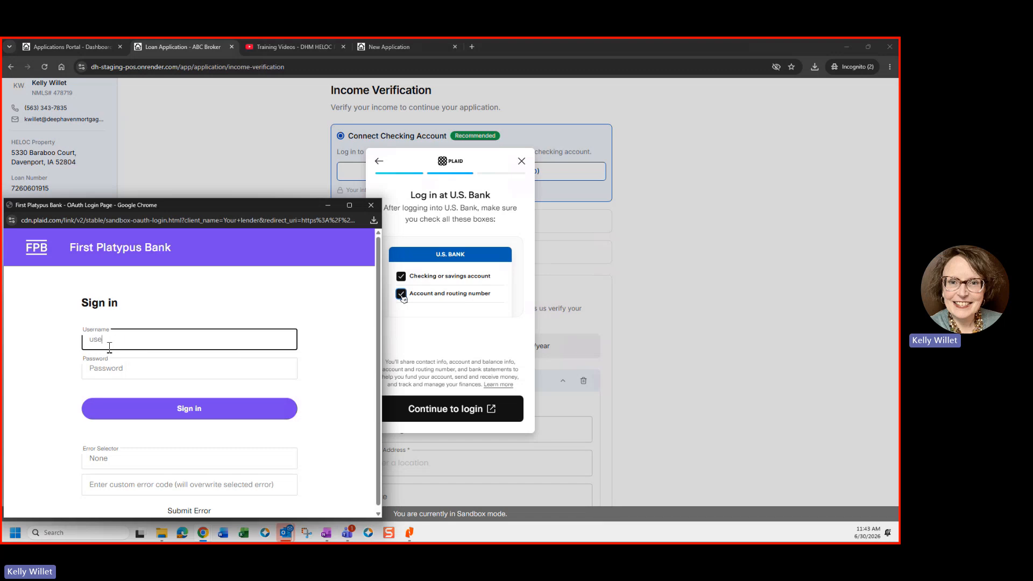
type("rname")
left_click(205, 409)
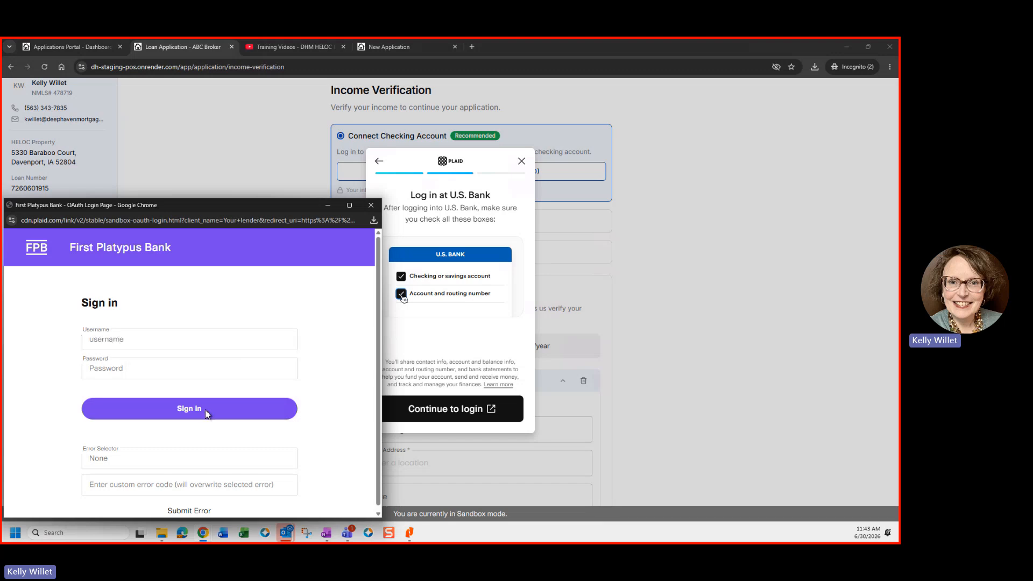
left_click(207, 401)
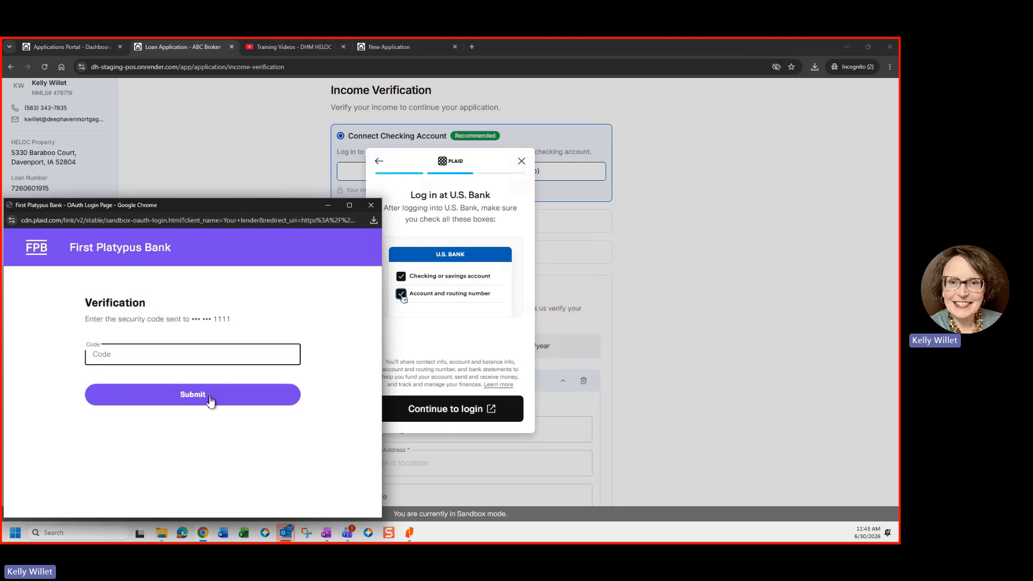
left_click(211, 395)
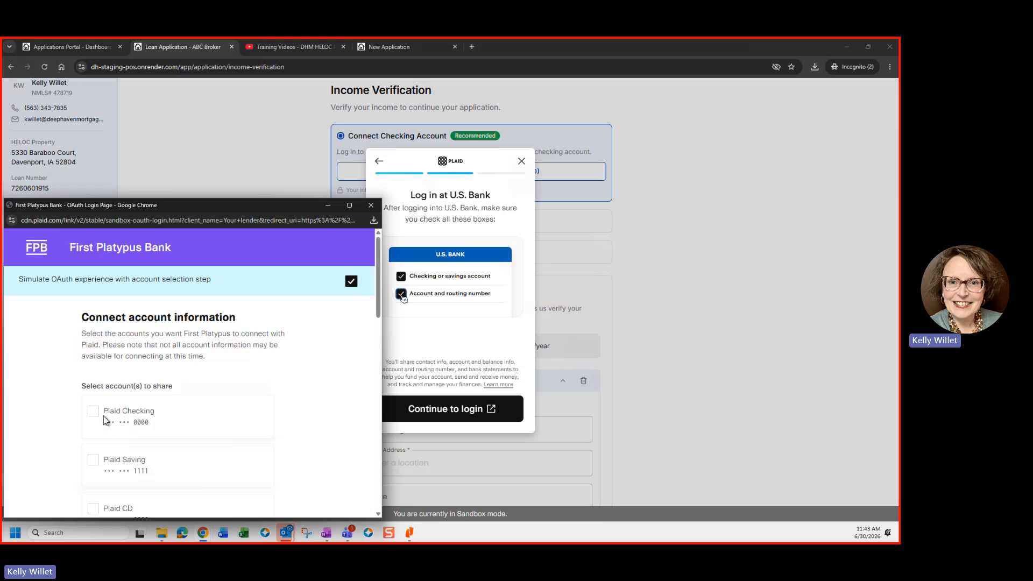
Step: Select Plaid Checking and also share account holder names and account and routing numbers
left_click(187, 430)
scroll(185, 433, "down", 3)
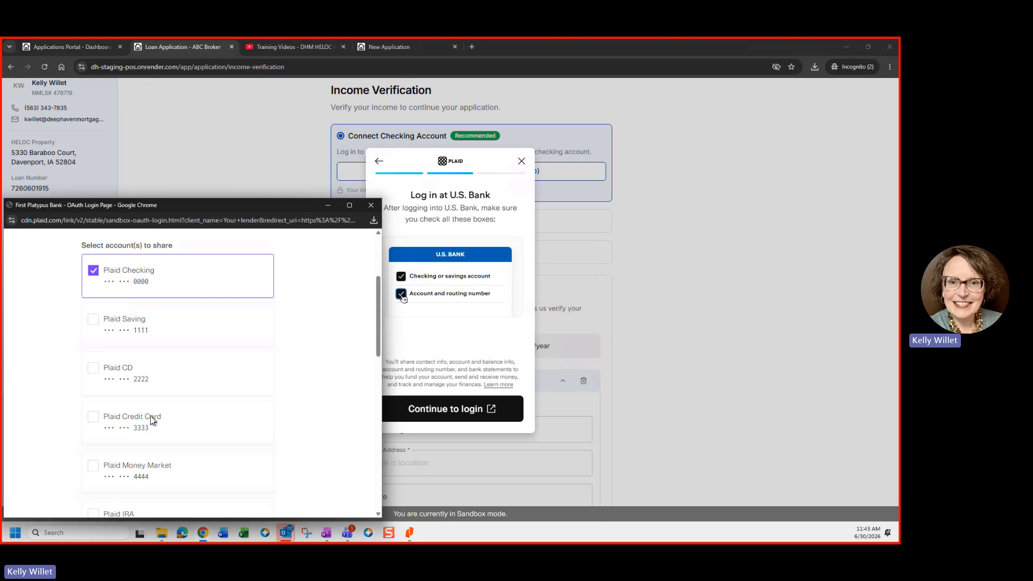
scroll(153, 420, "down", 2)
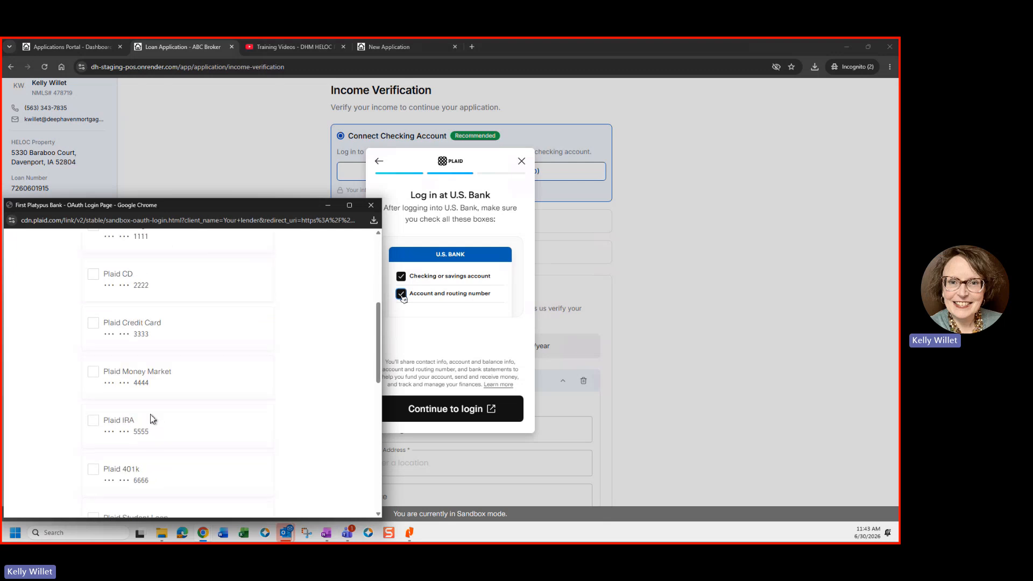
scroll(199, 364, "up", 2)
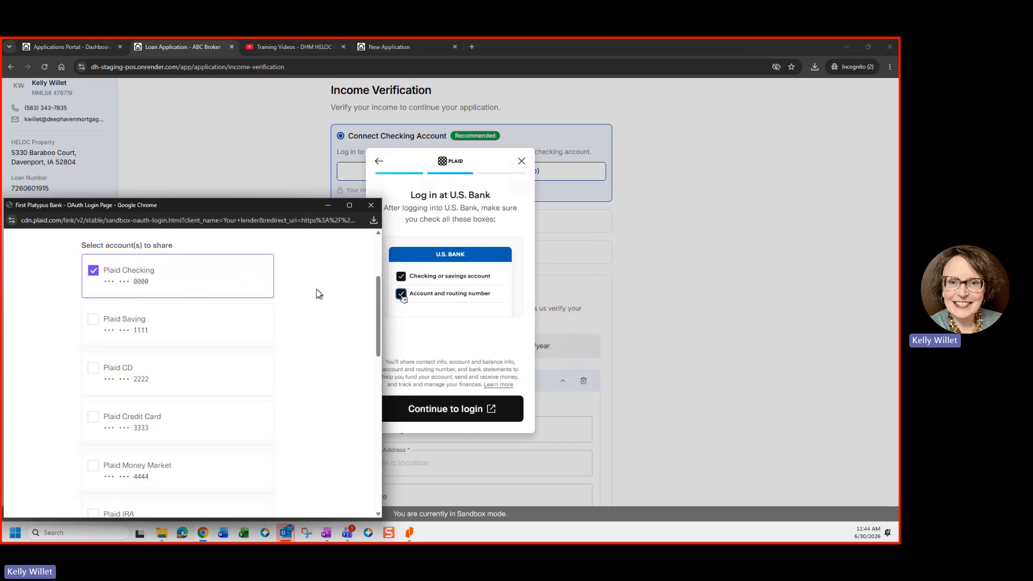
scroll(318, 296, "down", 8)
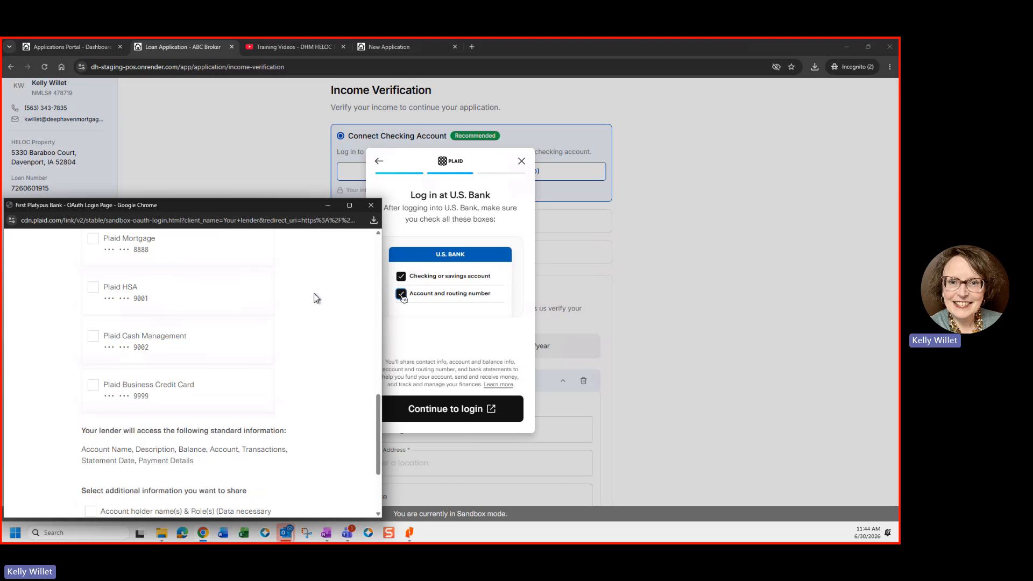
scroll(215, 350, "down", 2)
left_click(90, 390)
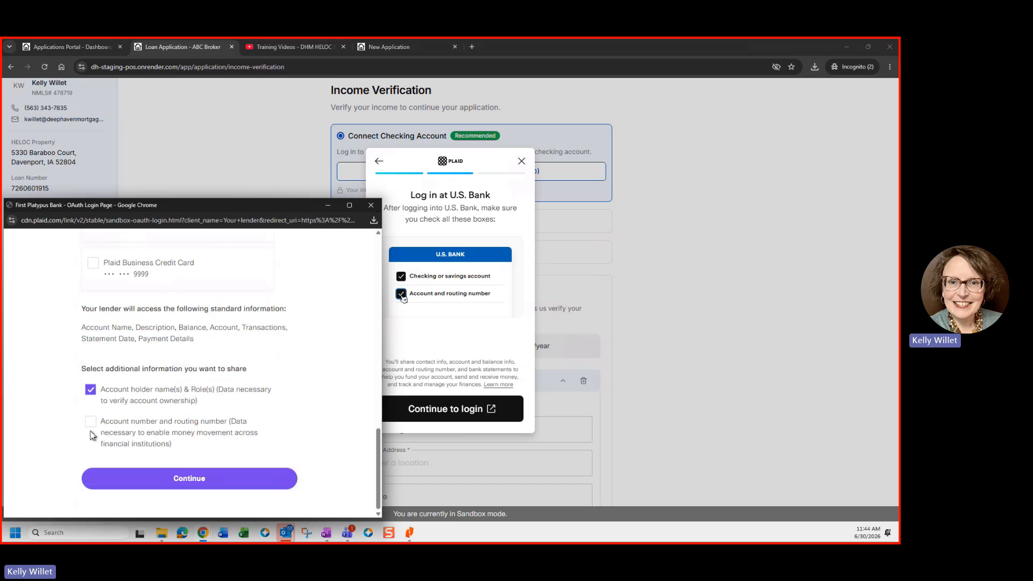
left_click(90, 423)
Step: Accept the terms and connect the selected account information
left_click(232, 489)
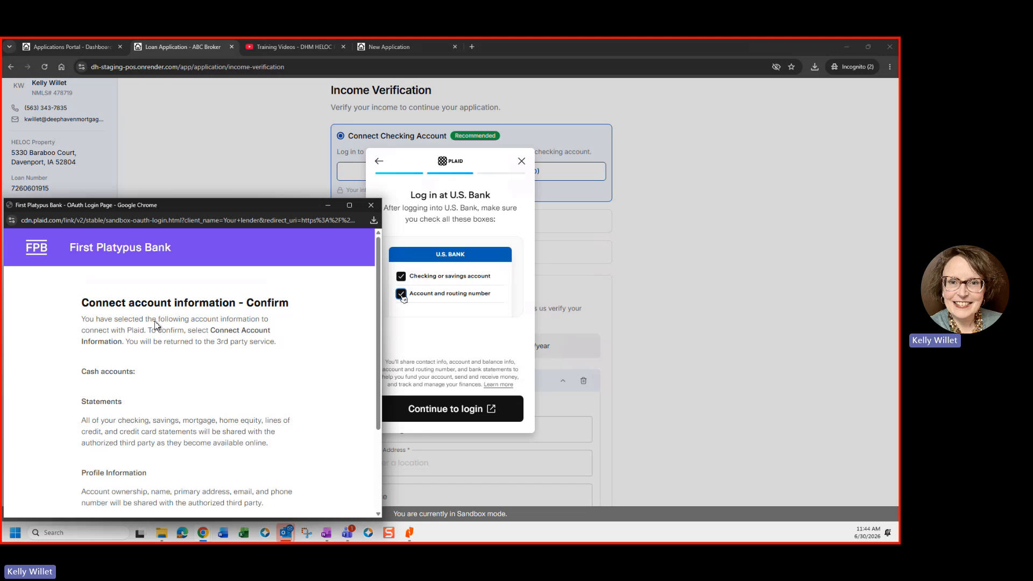
scroll(97, 414, "down", 2)
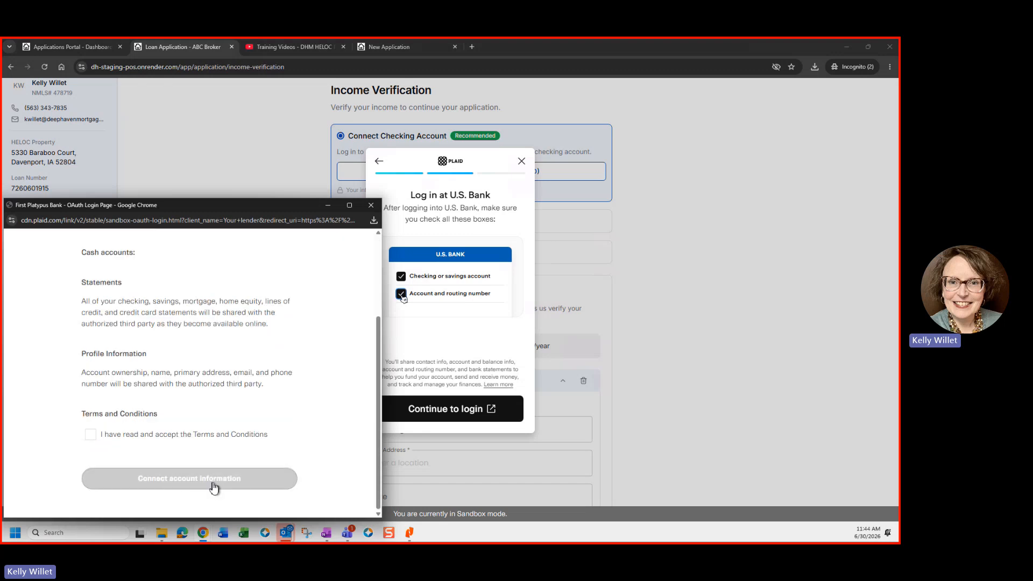
left_click(90, 434)
left_click(214, 479)
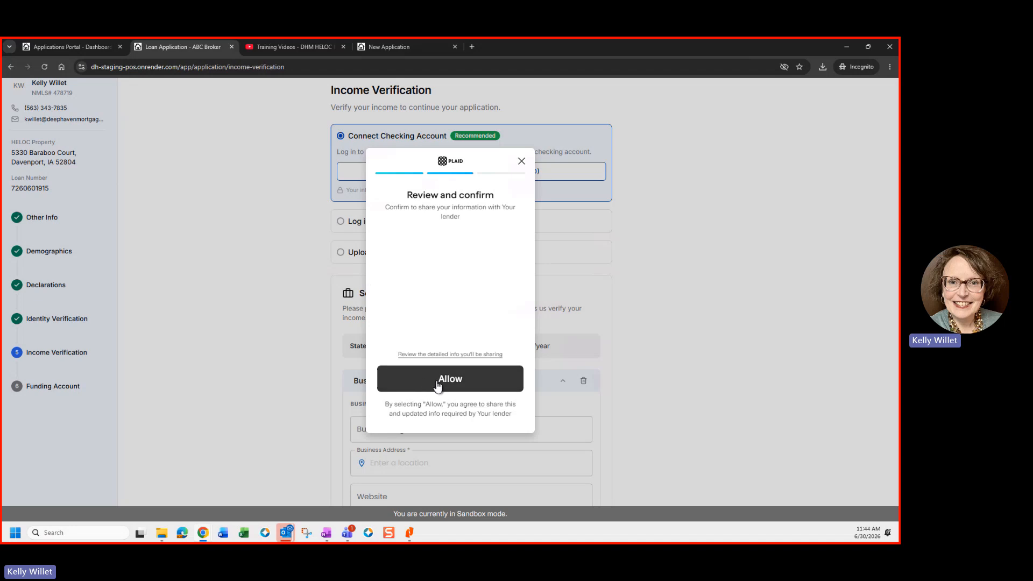
Step: Allow sharing account info, then enter business name 'Willet Feed and Seed' and the suggested Davenport address
left_click(437, 383)
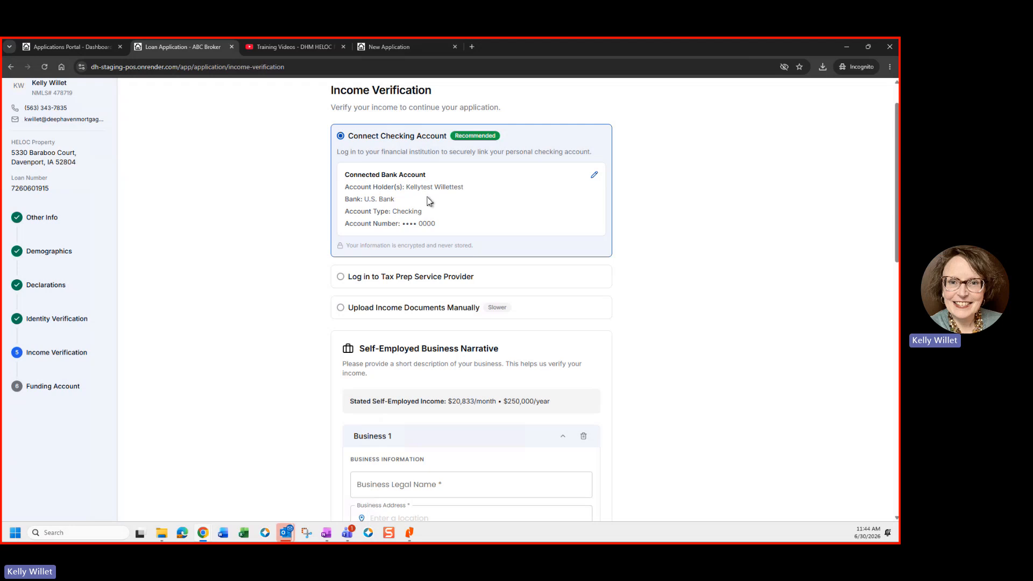
scroll(429, 202, "down", 2)
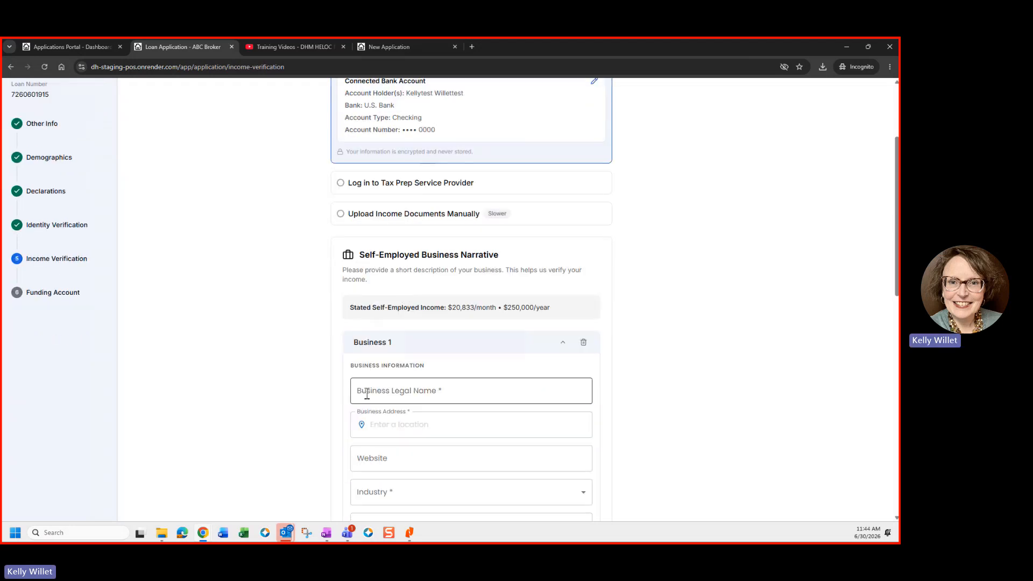
left_click(370, 392)
type("Willet Feed")
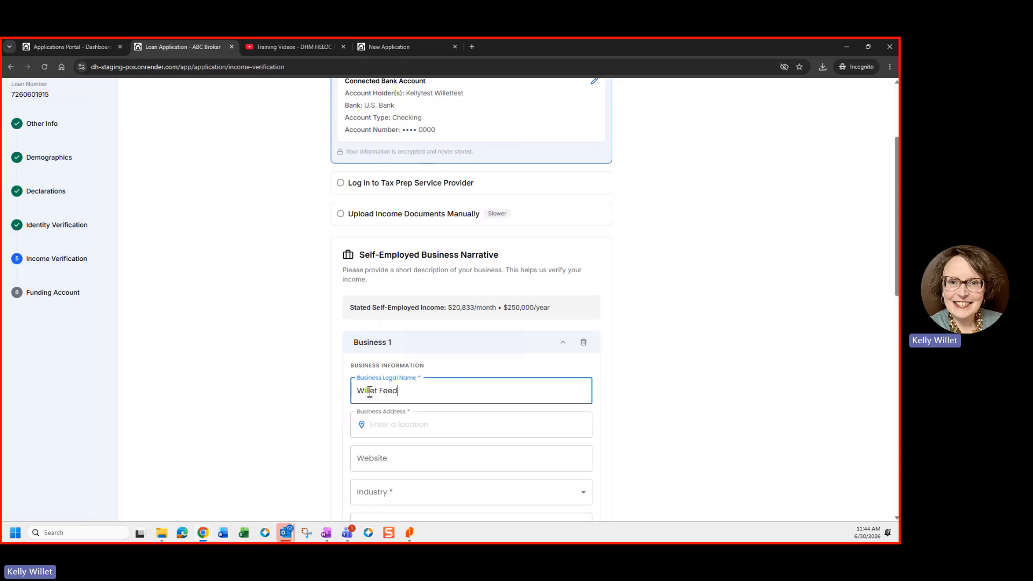
type(" and Seed")
key("Tab")
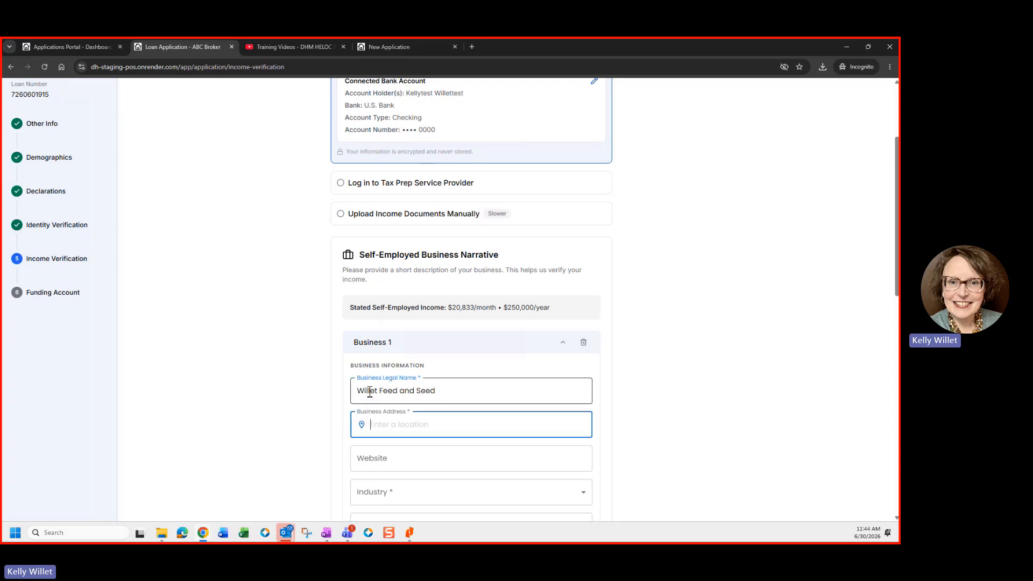
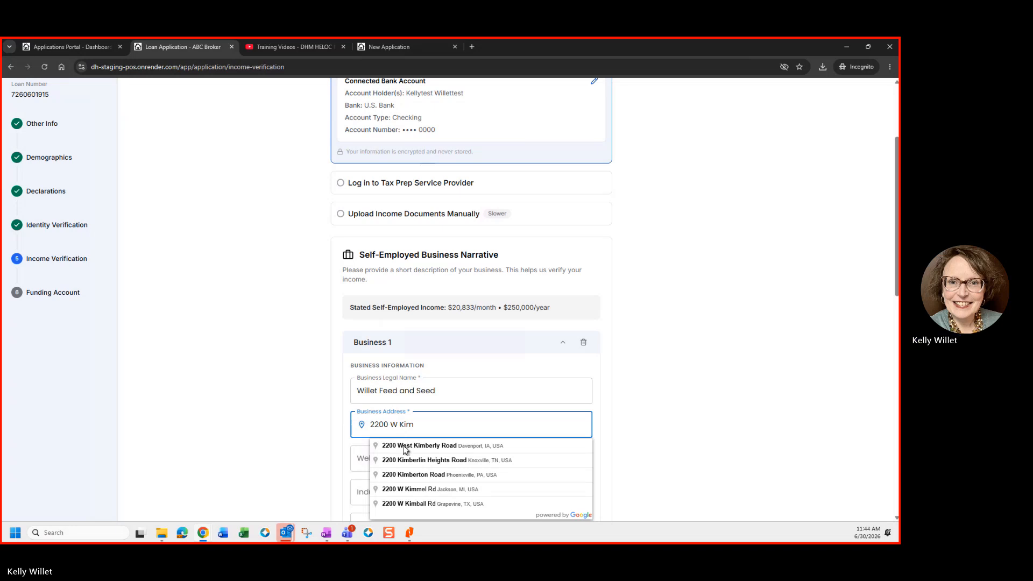
left_click(406, 450)
Step: Set the industry to Accounting/Finance and the business description to 'Test Info'
scroll(362, 463, "down", 1)
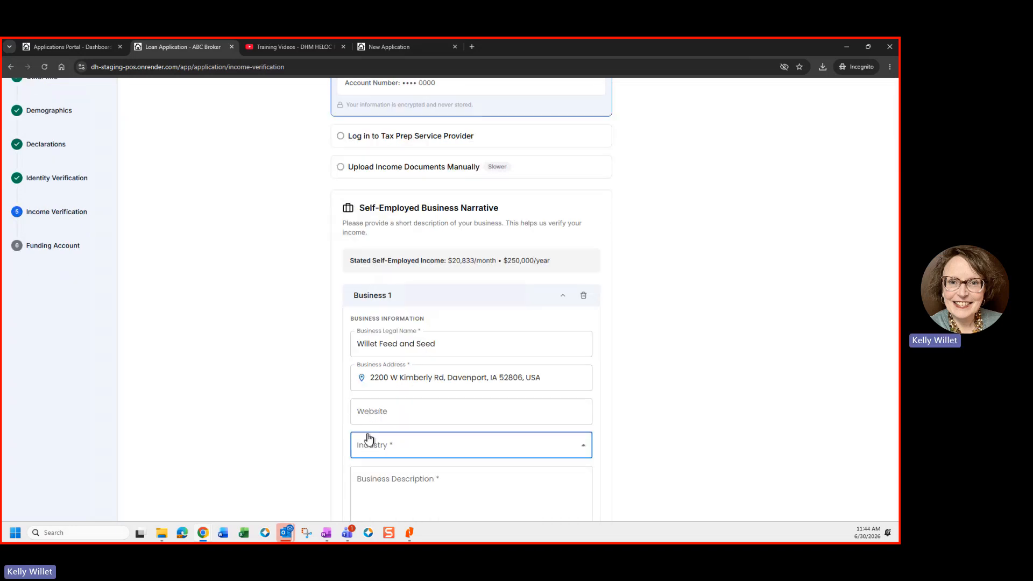
left_click(364, 437)
left_click(376, 252)
scroll(366, 412, "down", 3)
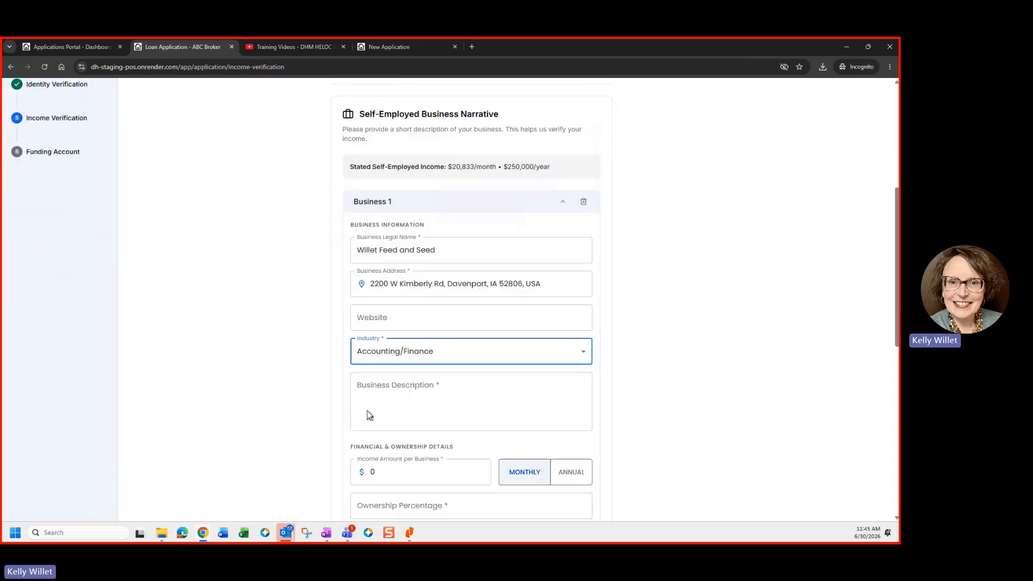
left_click(376, 346)
type("Te")
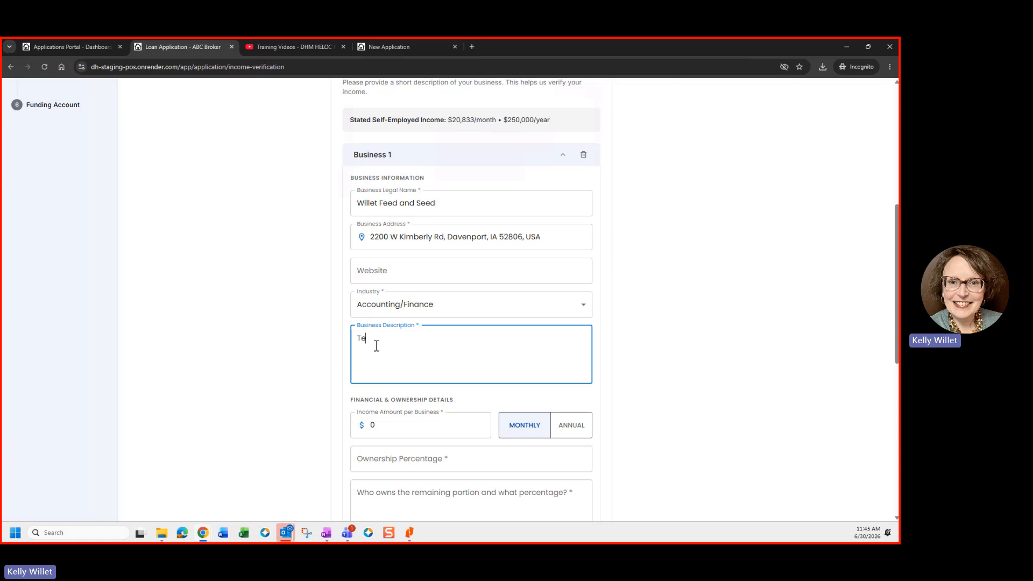
type("st Info")
Step: Enter monthly income of 250000 and 100% ownership
left_click(379, 425)
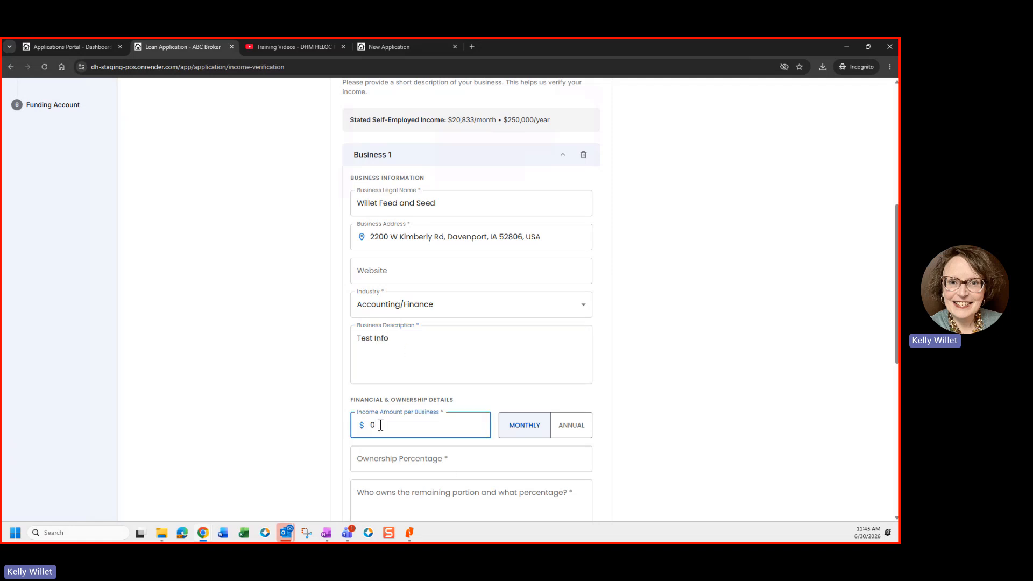
type("2500000")
left_click(369, 459)
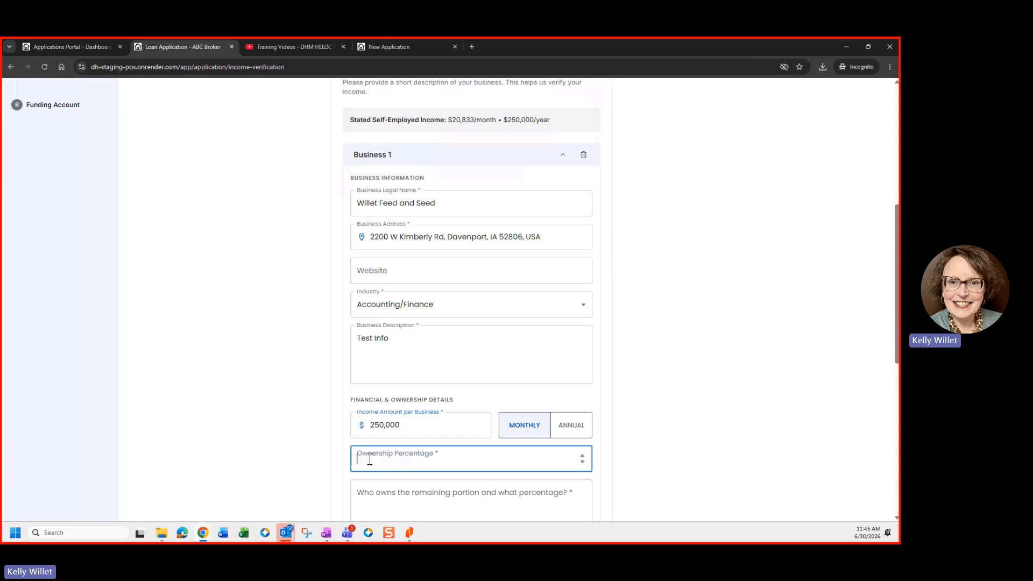
type("100")
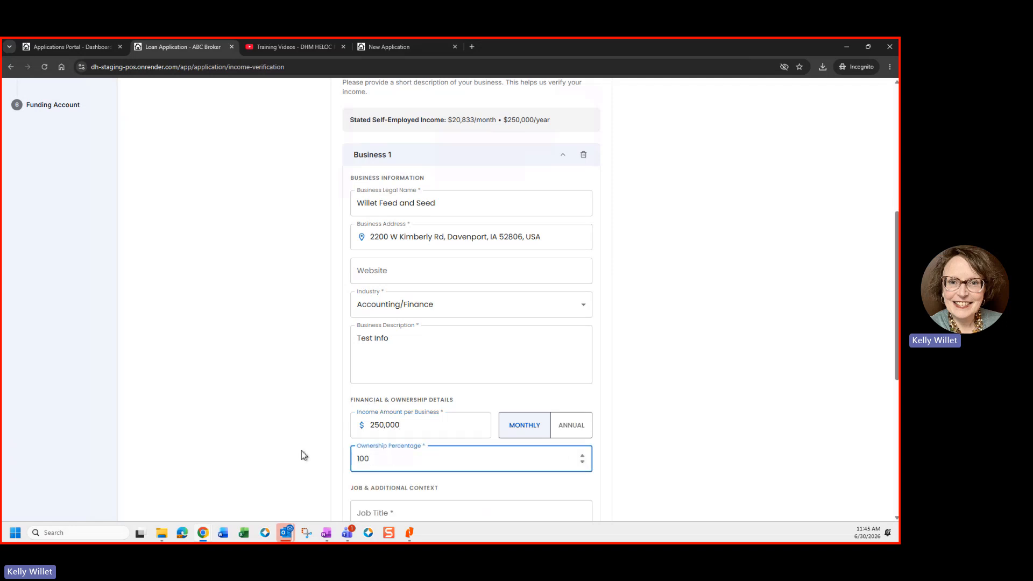
scroll(410, 400, "down", 2)
Step: Enter job title President, start date 01/01/2020, and the additional business notes
left_click(374, 420)
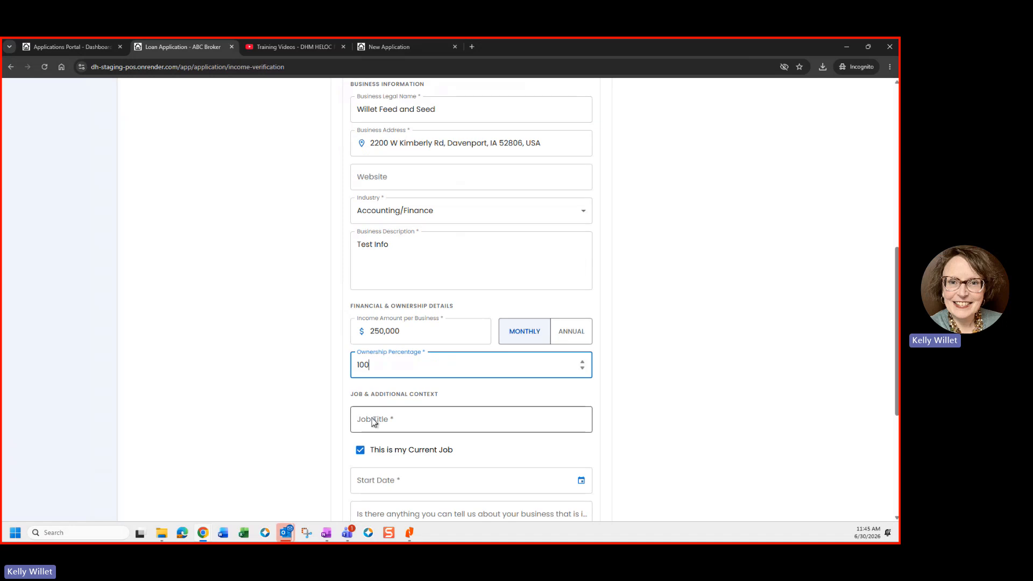
type("Prese")
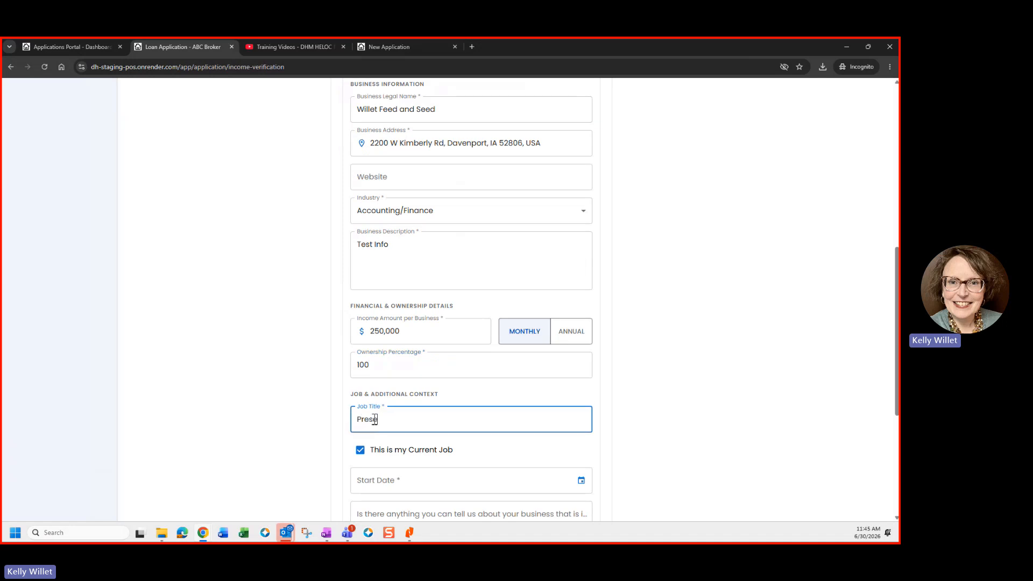
key("BackSpace")
type("ident")
left_click(390, 479)
type("0")
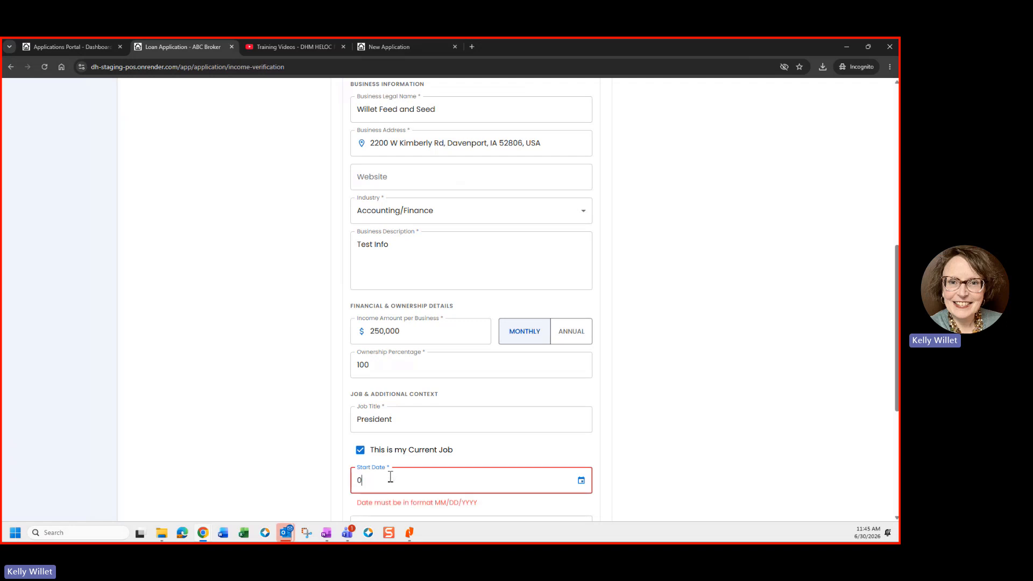
type("1/01/2020")
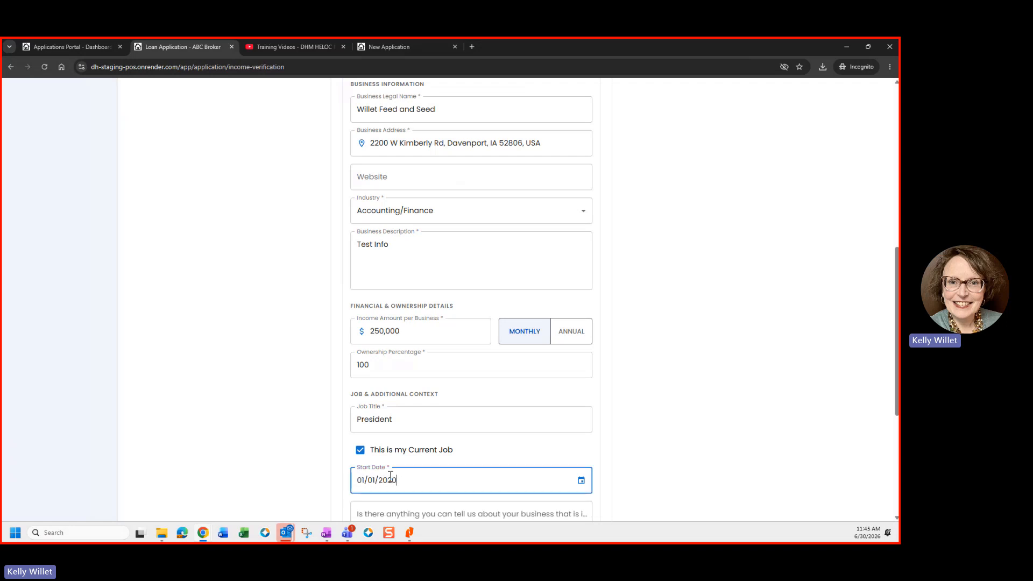
scroll(365, 441, "down", 2)
left_click(367, 427)
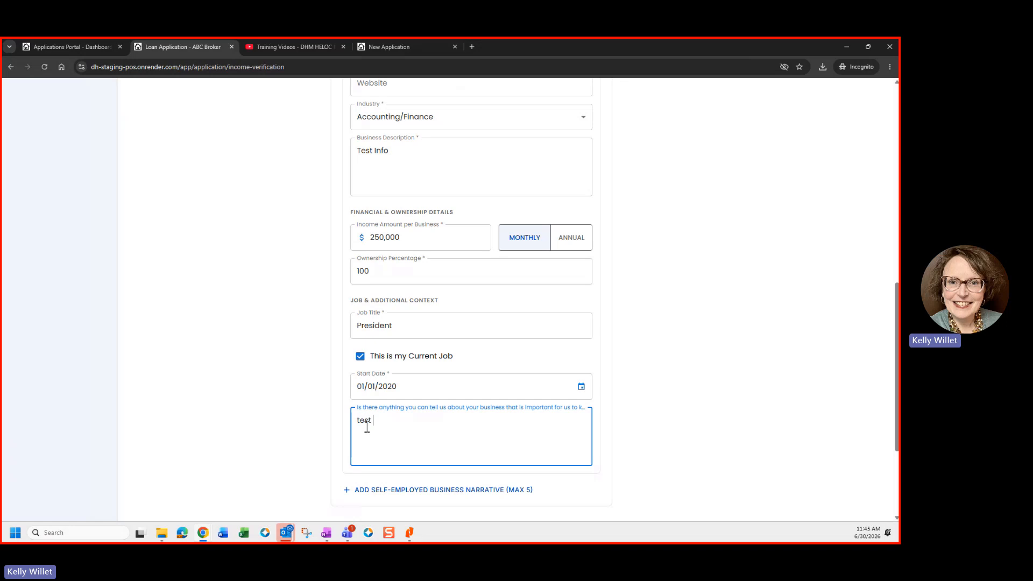
scroll(518, 419, "down", 1)
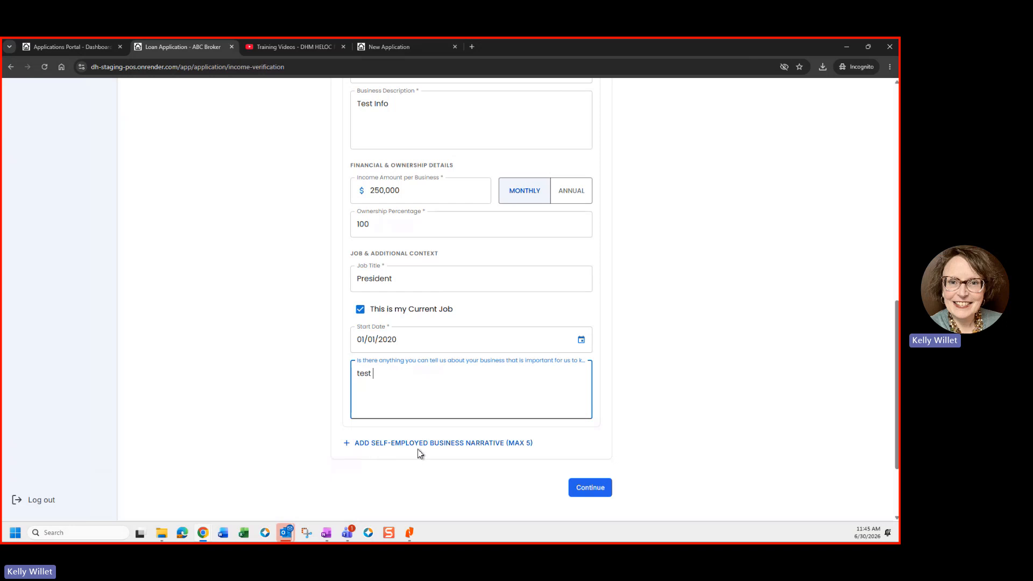
Step: Submit income verification, then start a Plaid connection with the sandbox phone number and abandon it
left_click(590, 492)
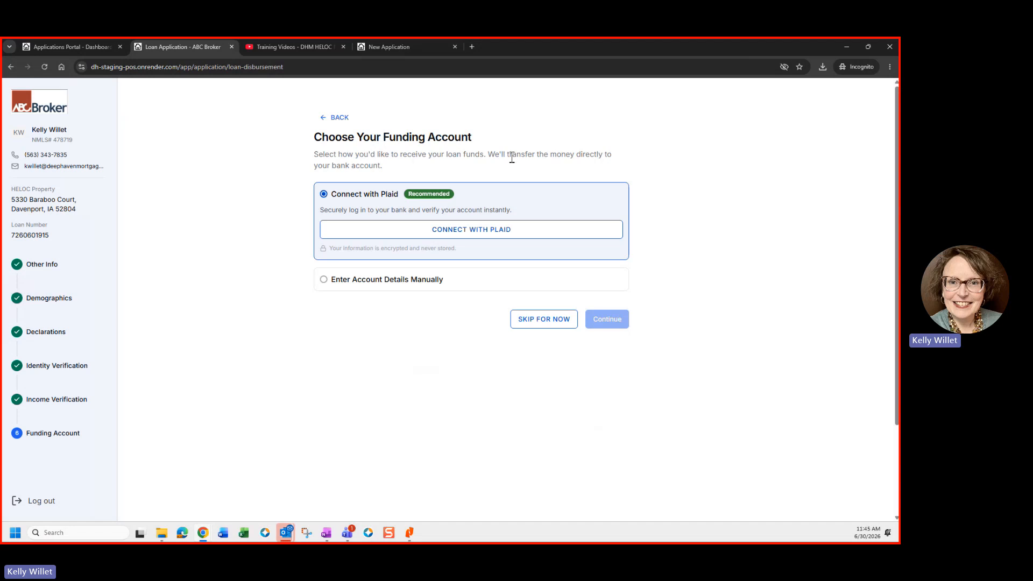
left_click(481, 231)
left_click(452, 231)
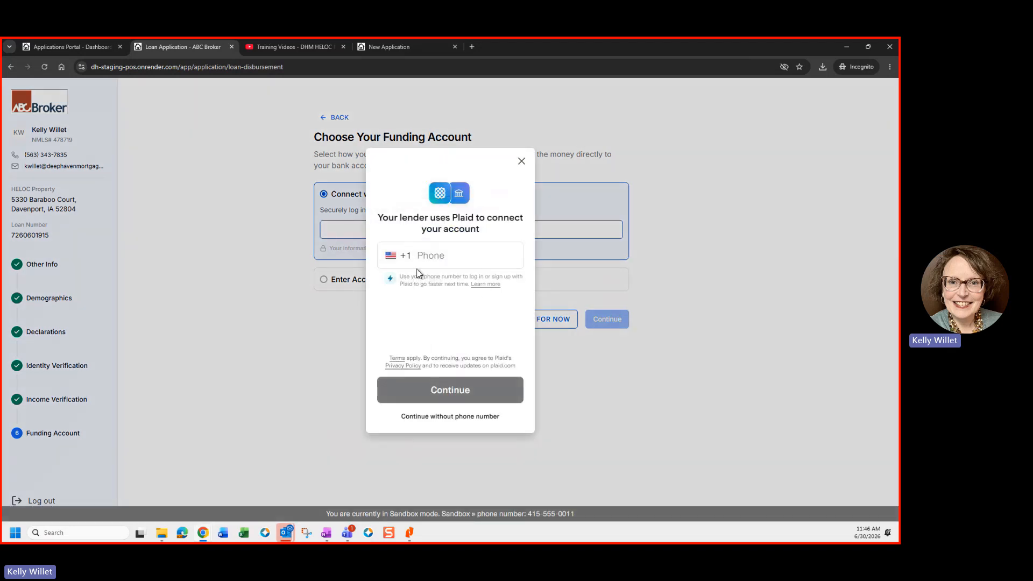
left_click(429, 258)
type("41")
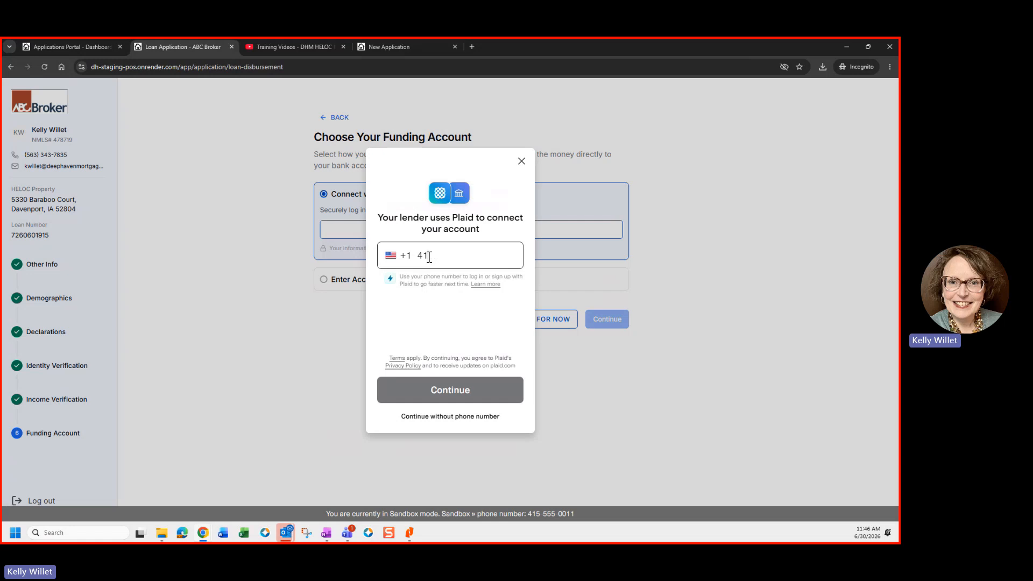
type("5) 555-0011")
left_click(441, 388)
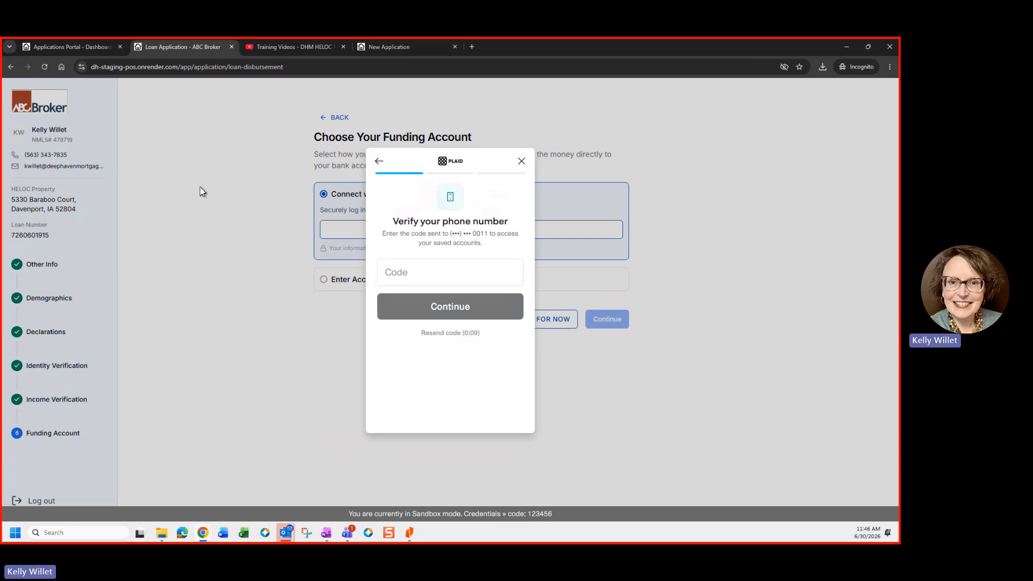
left_click(522, 161)
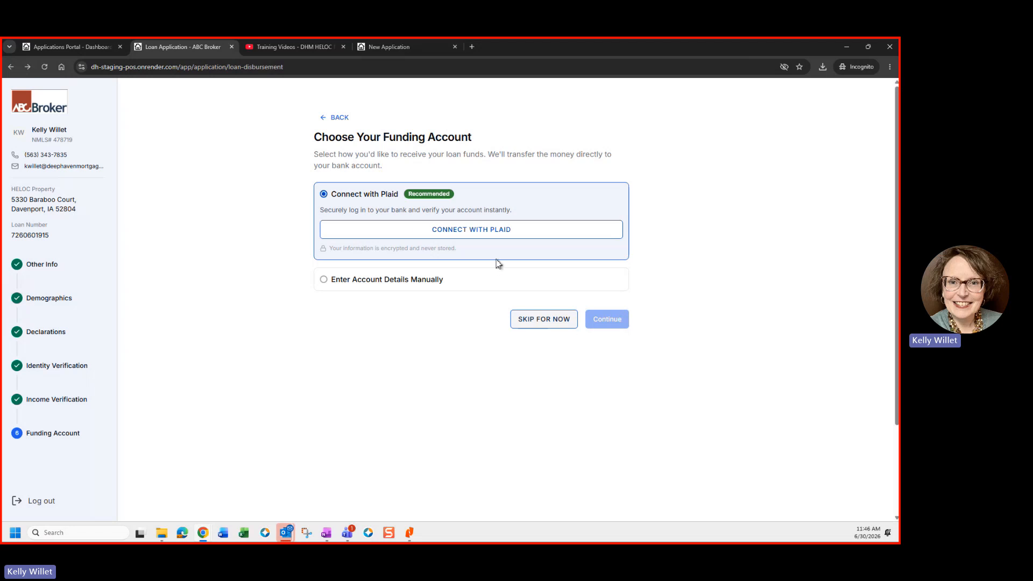
Step: Skip the funding account step and expand the Completed tasks on the Loan Hub
left_click(534, 321)
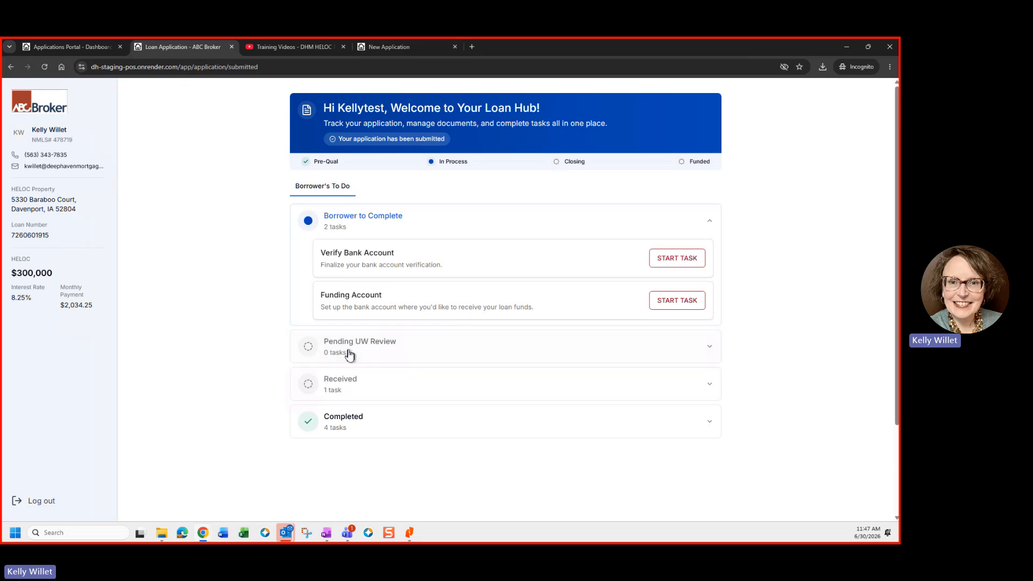
scroll(348, 355, "down", 1)
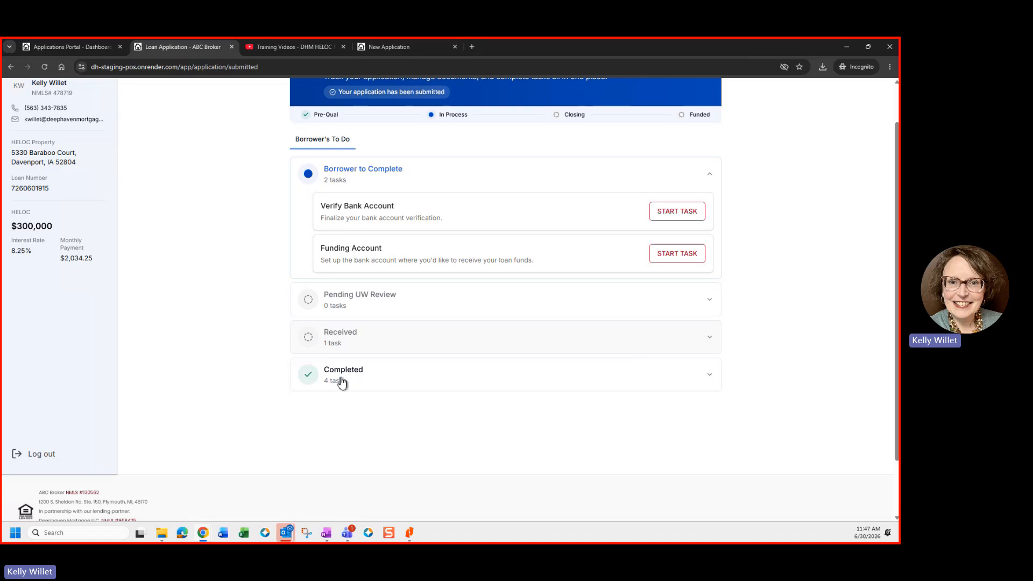
left_click(659, 389)
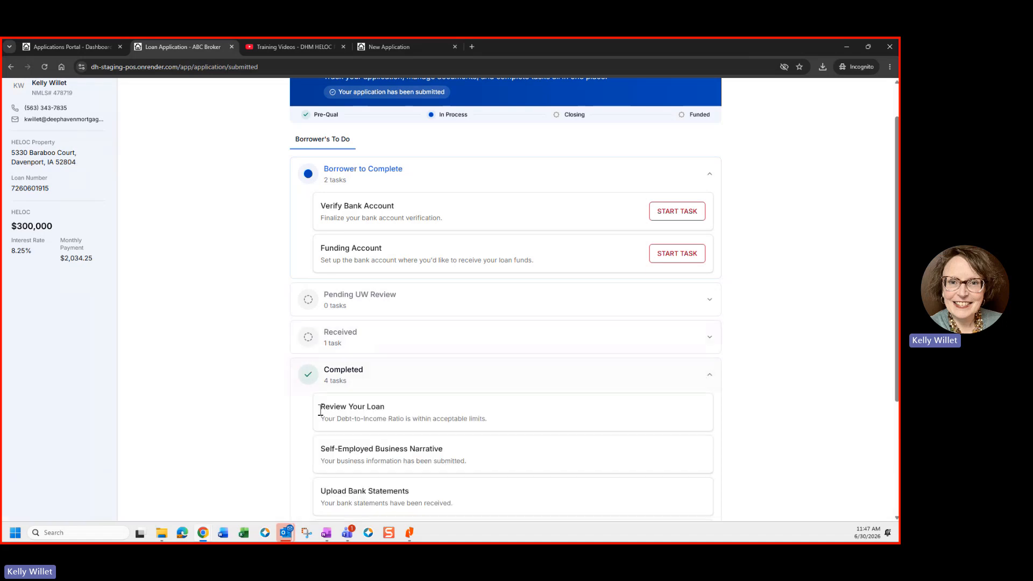
Step: Review the Loan Hub task lists and the $300,000 HELOC loan summary
scroll(303, 407, "down", 2)
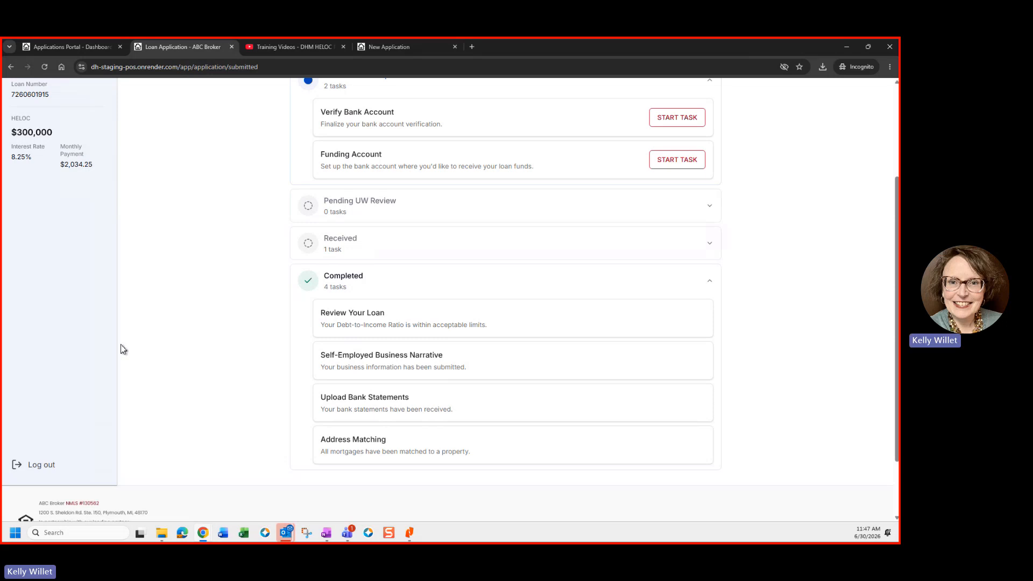
scroll(120, 345, "up", 1)
scroll(121, 344, "up", 2)
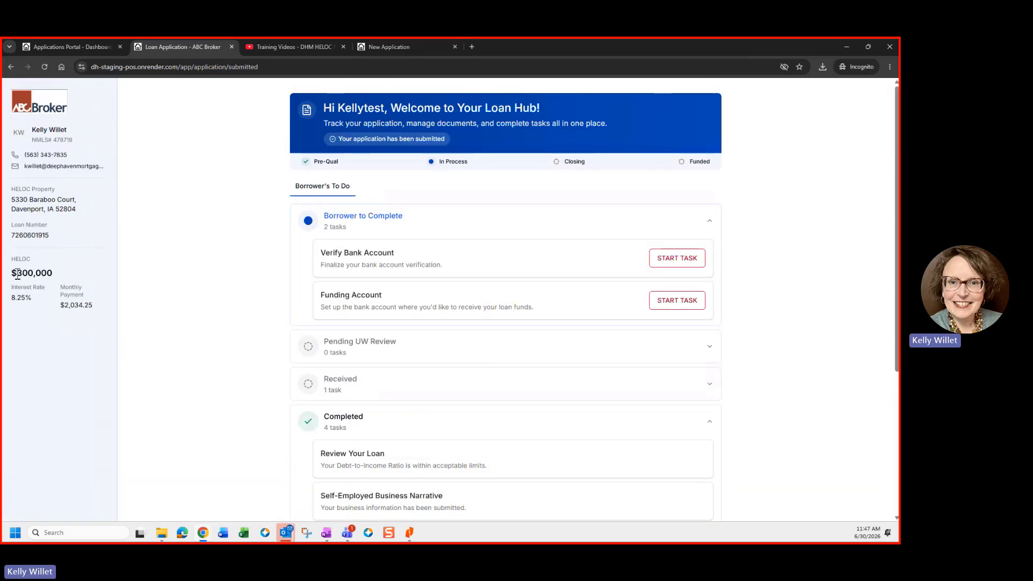
left_click_drag(18, 273, 54, 274)
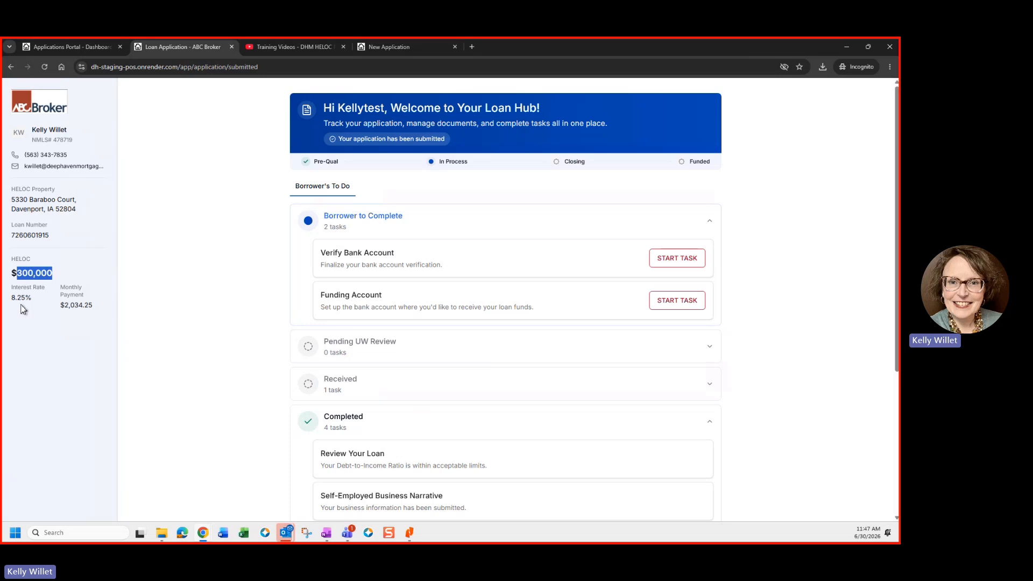
left_click(56, 307)
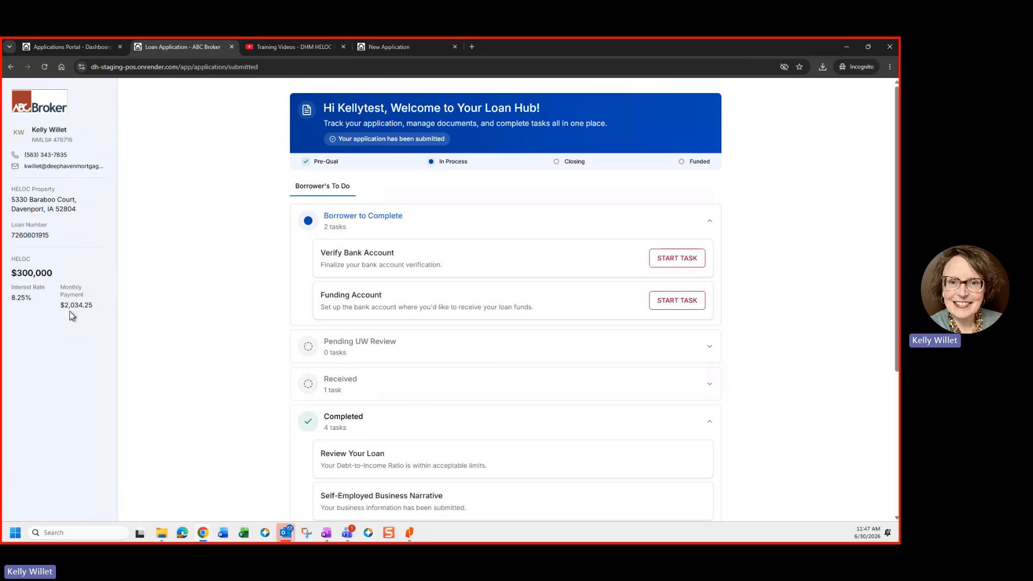
scroll(163, 318, "down", 2)
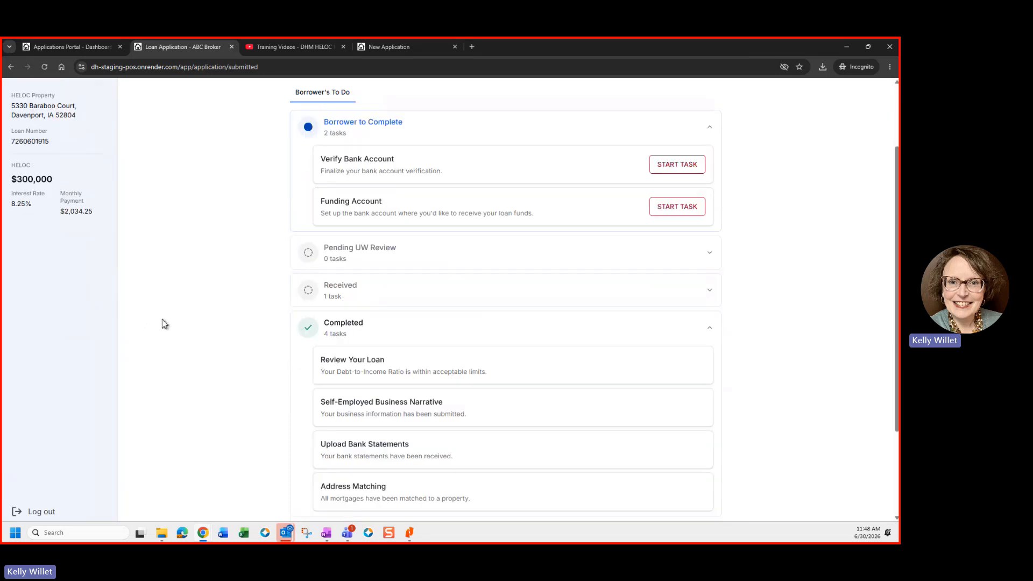